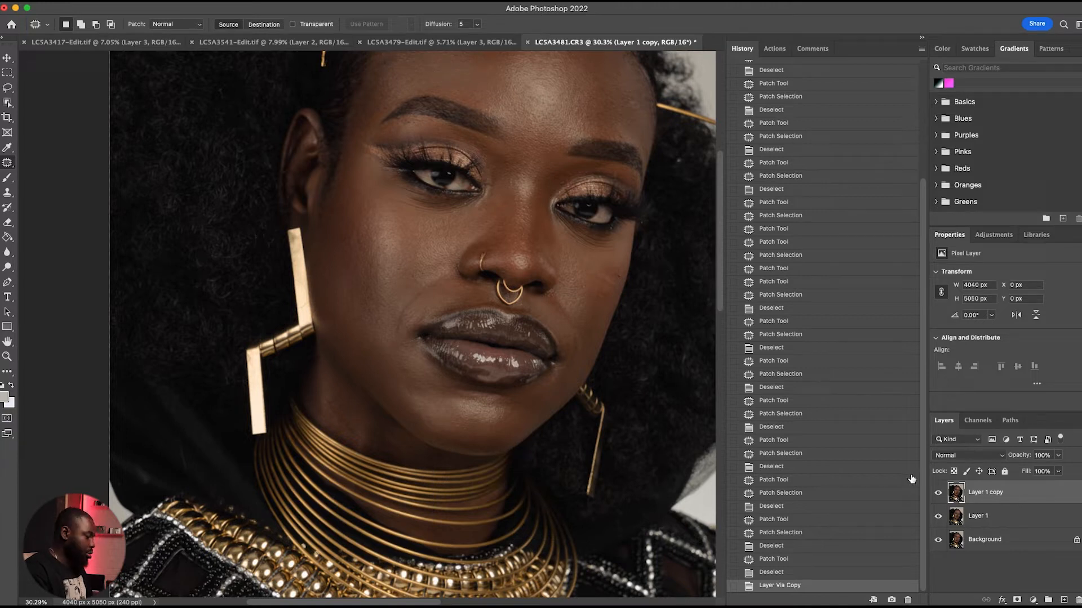
Undo the duplication of Layer 1 and toggle Layer 1 off and on to compare the retouched skin with the original
key(super+z)
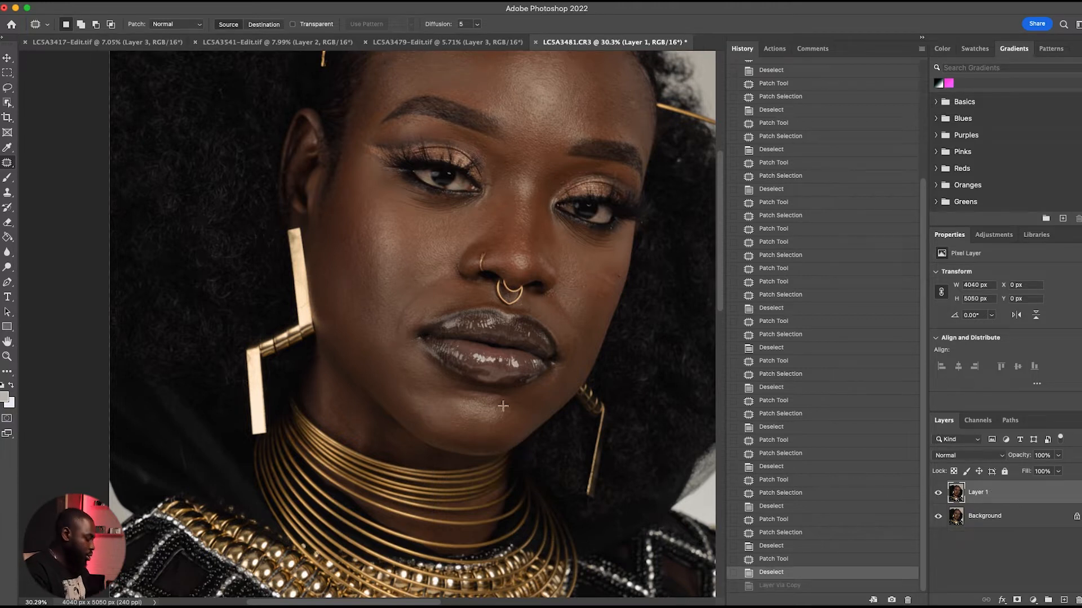
drag(474, 232, 374, 311)
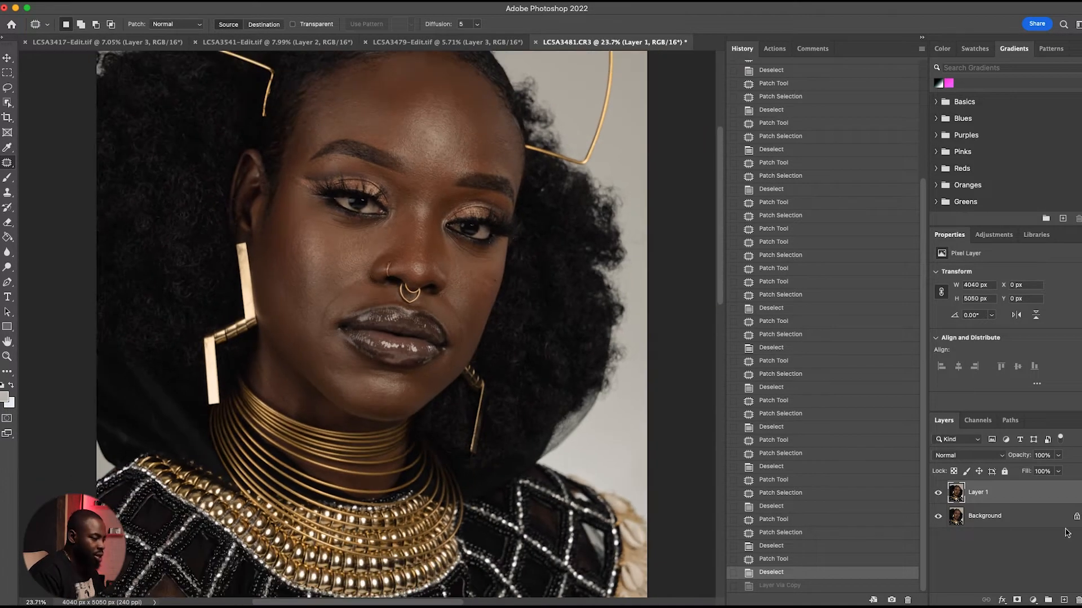
click(938, 494)
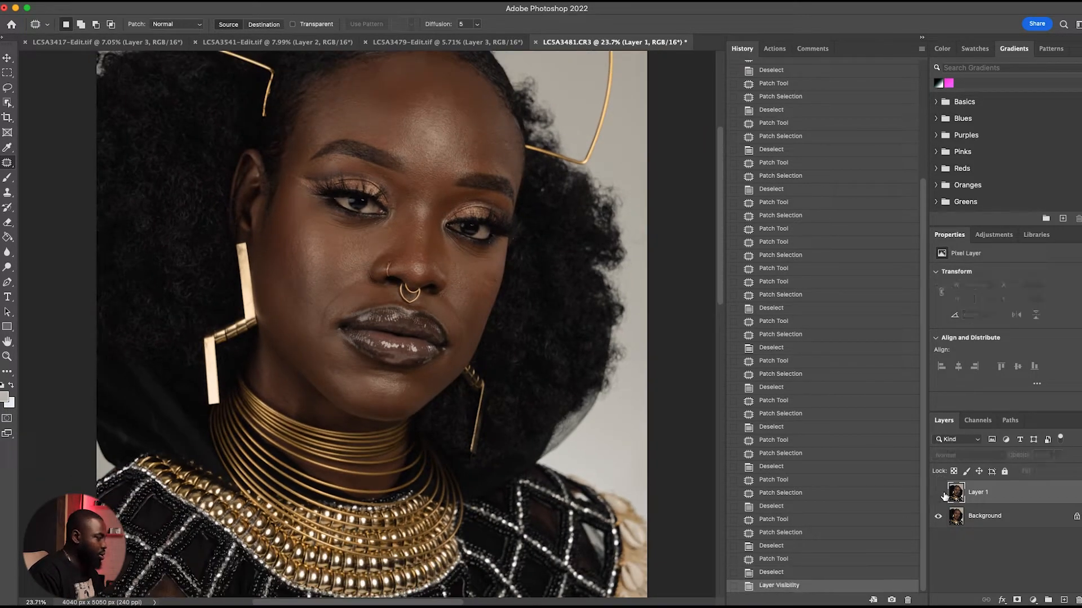
click(938, 494)
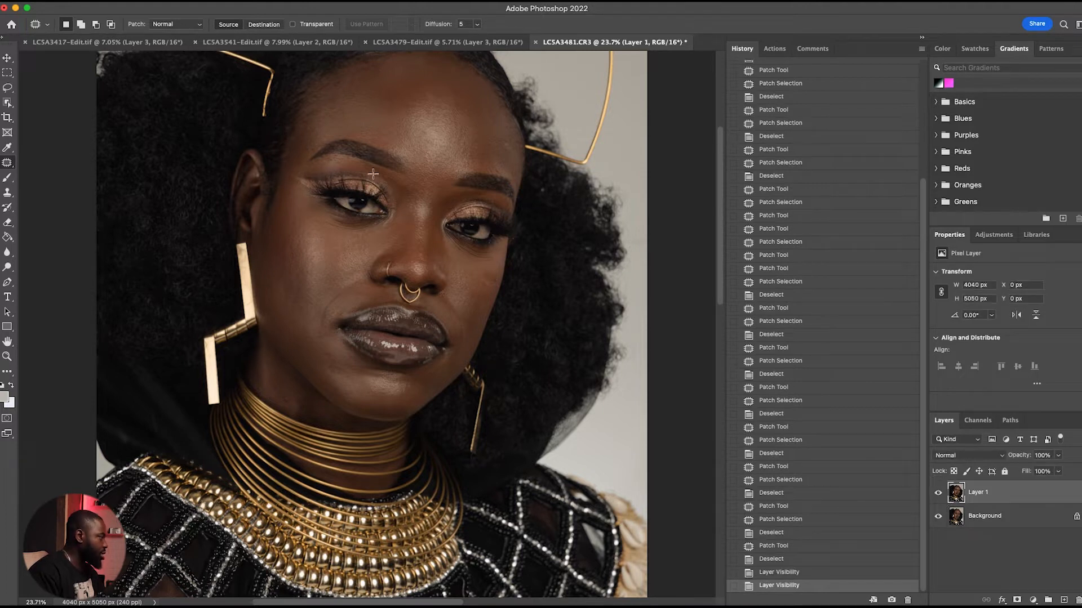
drag(348, 259, 391, 249)
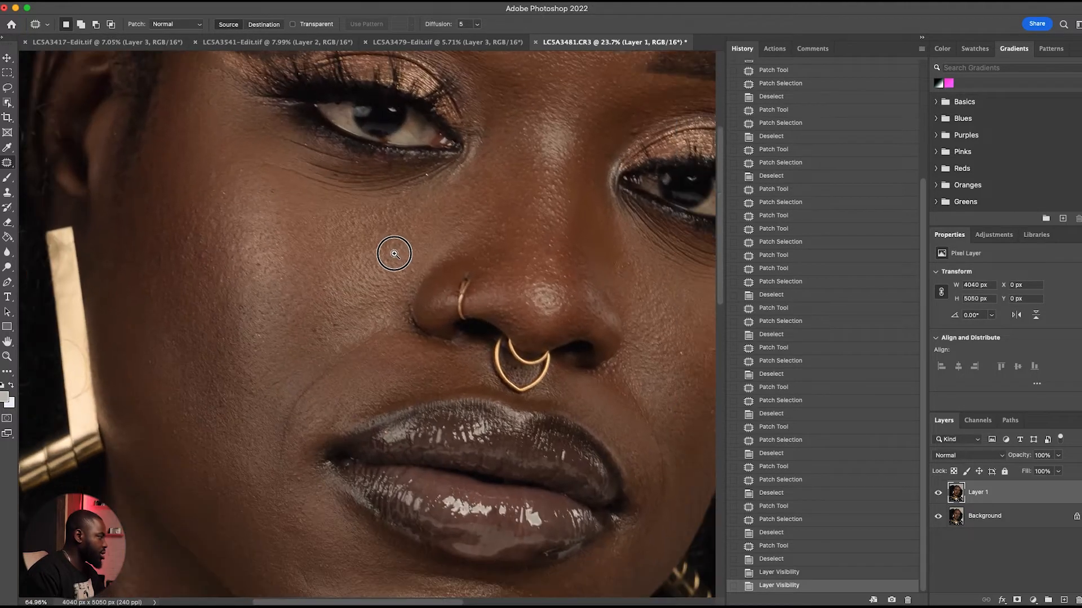
click(938, 494)
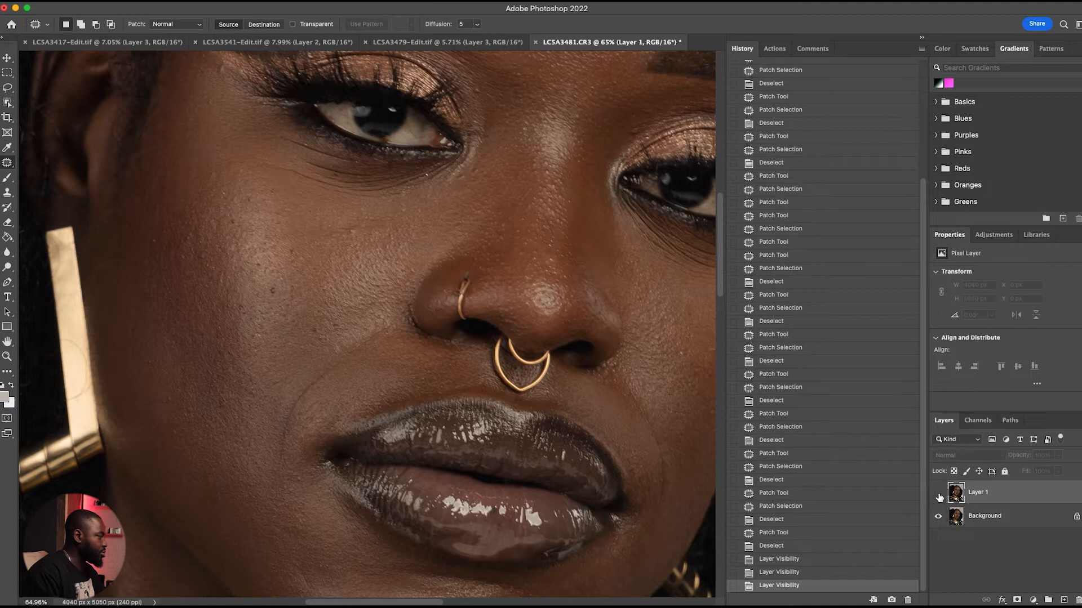
click(938, 494)
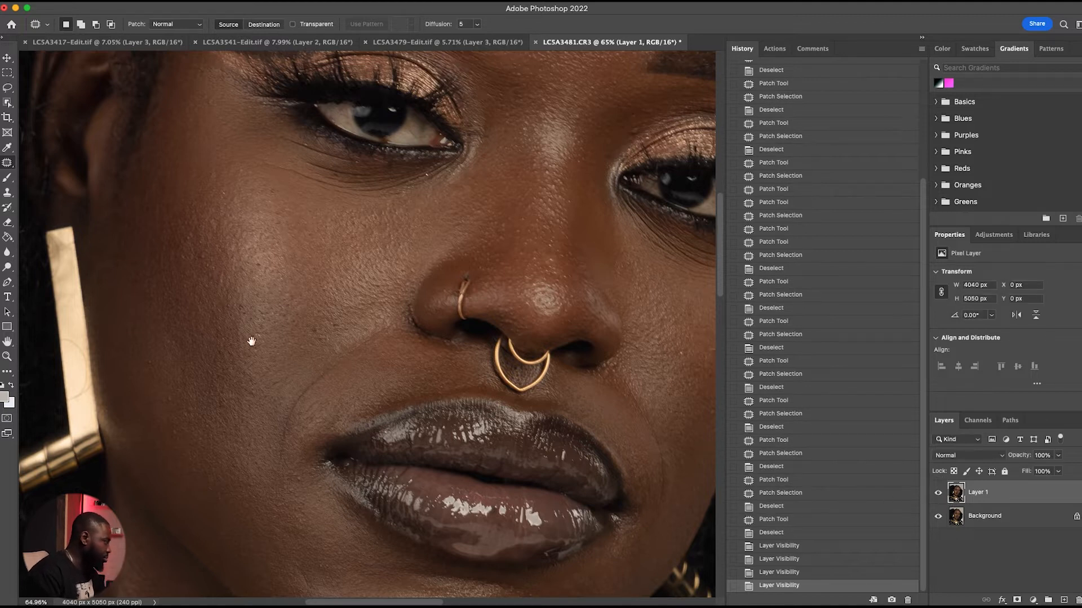
Patch the curved smile line beside the image-left corner of the mouth with clean cheek skin from above it
drag(251, 341, 314, 243)
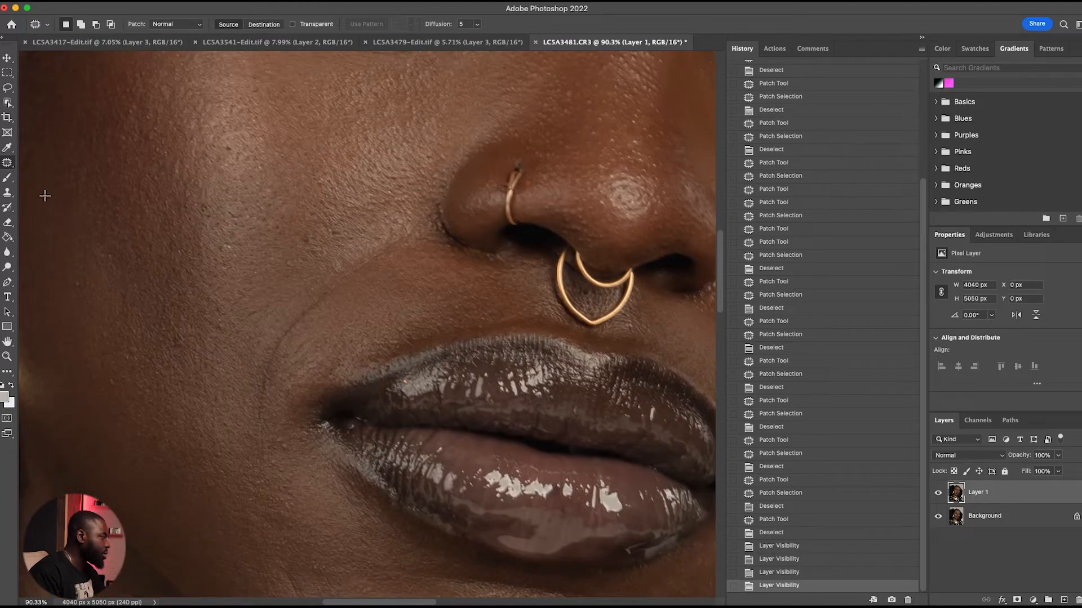
scroll(321, 236, up, 5)
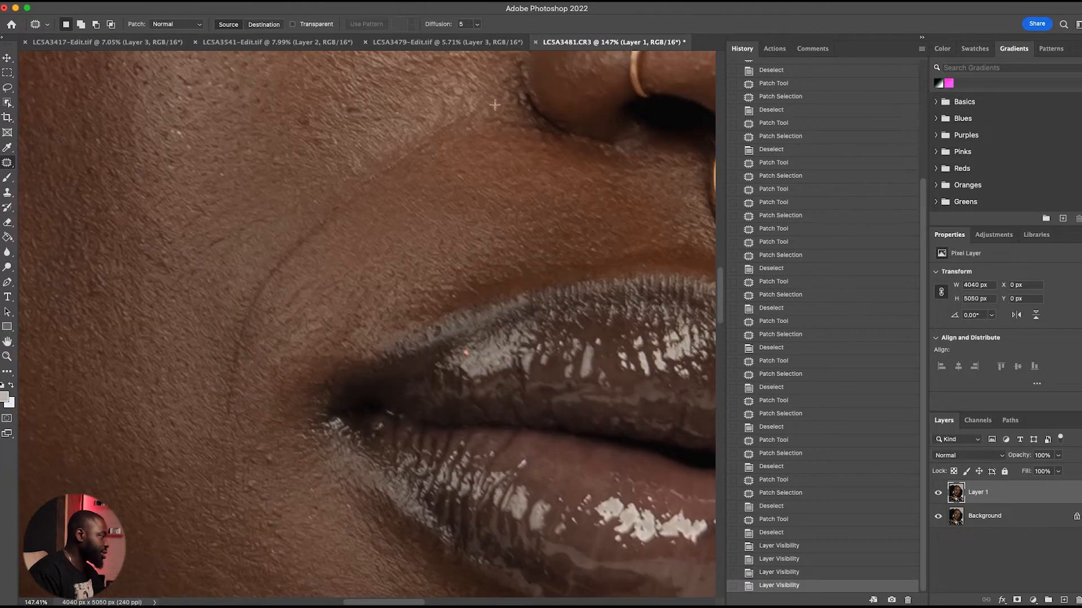
mouse_move(468, 106)
mouse_down()
mouse_move(362, 145)
mouse_move(289, 201)
mouse_move(284, 220)
mouse_up()
key(super+d)
mouse_move(476, 99)
mouse_down()
mouse_move(366, 161)
mouse_move(252, 261)
mouse_move(225, 304)
mouse_move(209, 388)
mouse_move(222, 424)
mouse_move(242, 420)
mouse_move(250, 382)
mouse_move(317, 262)
mouse_move(496, 130)
mouse_move(478, 100)
mouse_up()
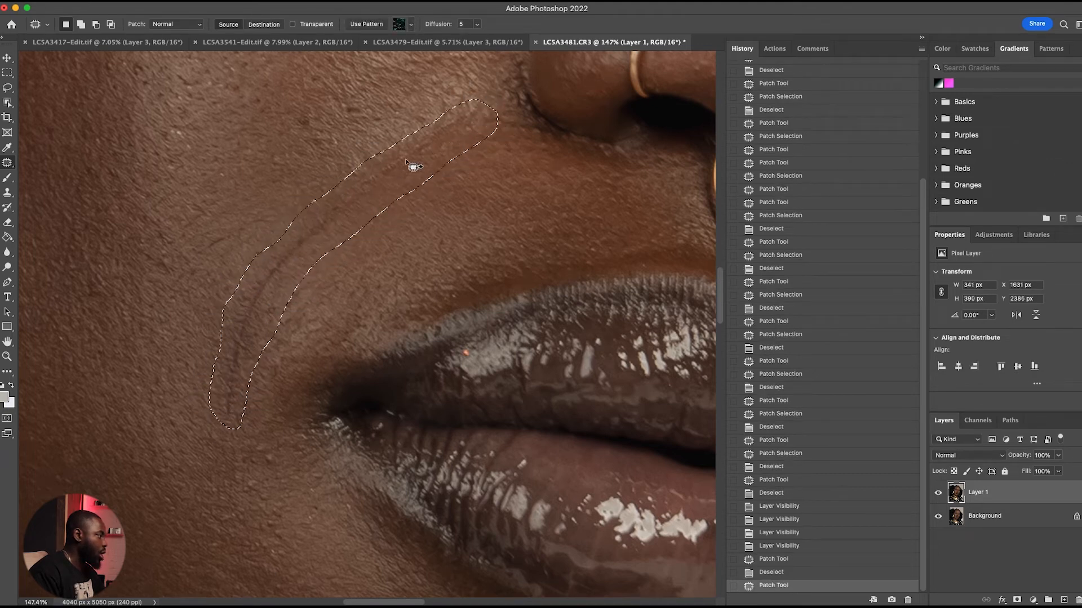
mouse_move(415, 164)
mouse_down()
mouse_move(314, 133)
mouse_move(357, 75)
mouse_up()
key(super+d)
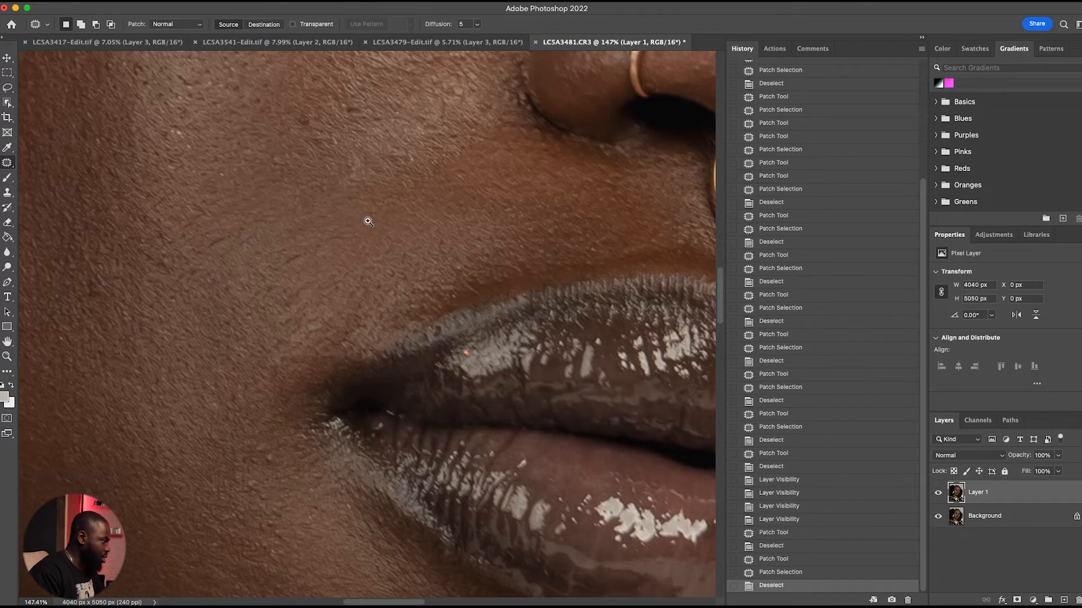
Hide and show Layer 1 to compare the patched smile line with the original at full-face view
drag(368, 222, 268, 250)
drag(358, 215, 402, 219)
click(938, 495)
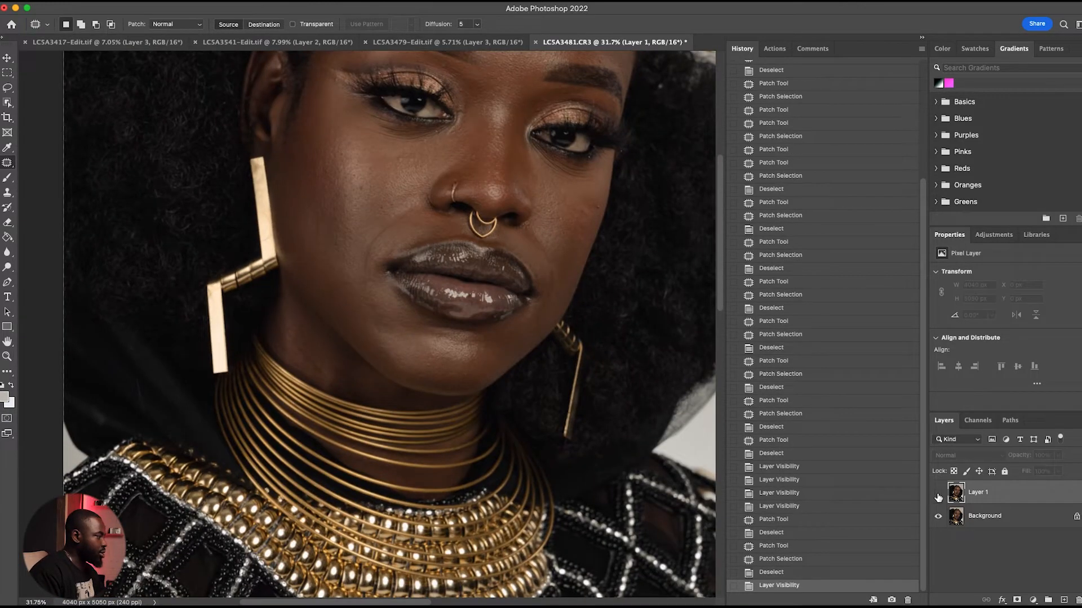
click(936, 494)
Patch the small blemishes on the forehead above the image-right eyebrow with neighbouring clean skin
drag(332, 195, 364, 197)
mouse_move(530, 90)
mouse_down()
mouse_move(444, 210)
mouse_move(498, 214)
mouse_up()
mouse_move(420, 240)
mouse_down()
mouse_move(391, 246)
mouse_move(407, 244)
mouse_up()
drag(405, 290, 396, 349)
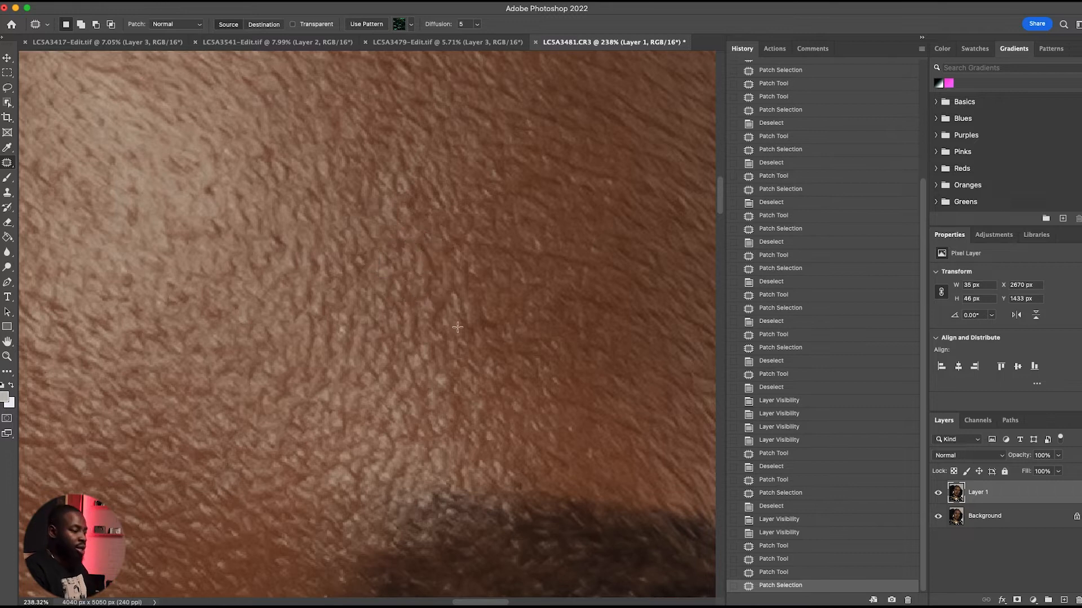
key(super+d)
drag(429, 241, 350, 270)
drag(507, 237, 614, 233)
mouse_move(614, 225)
mouse_down()
mouse_move(391, 237)
mouse_move(462, 293)
mouse_move(388, 225)
mouse_up()
mouse_move(391, 262)
mouse_down()
mouse_move(360, 89)
mouse_move(297, 261)
mouse_move(372, 254)
mouse_up()
key(super+d)
Patch the remaining spots along the upper edge of the image-right eyebrow toward its outer end
drag(341, 270, 350, 121)
click(351, 120)
mouse_move(369, 174)
mouse_down()
mouse_move(367, 338)
mouse_move(485, 294)
mouse_up()
drag(293, 213, 333, 204)
drag(395, 175, 585, 70)
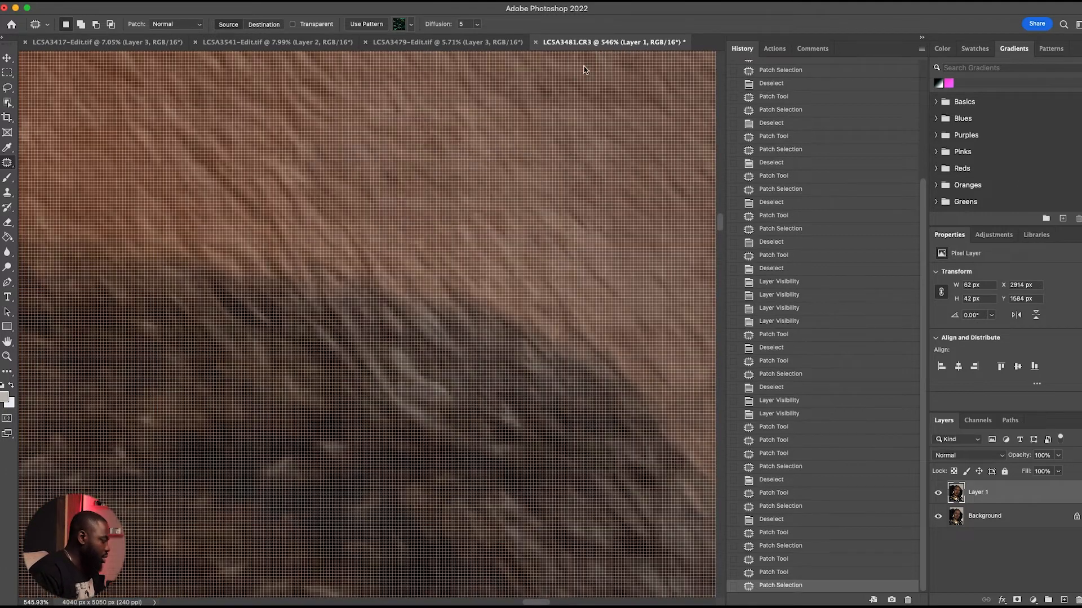
Patch the small blemishes on the image-right cheek near the edge of the face, leaving nothing selected
scroll(499, 212, down, 10)
drag(474, 310, 428, 254)
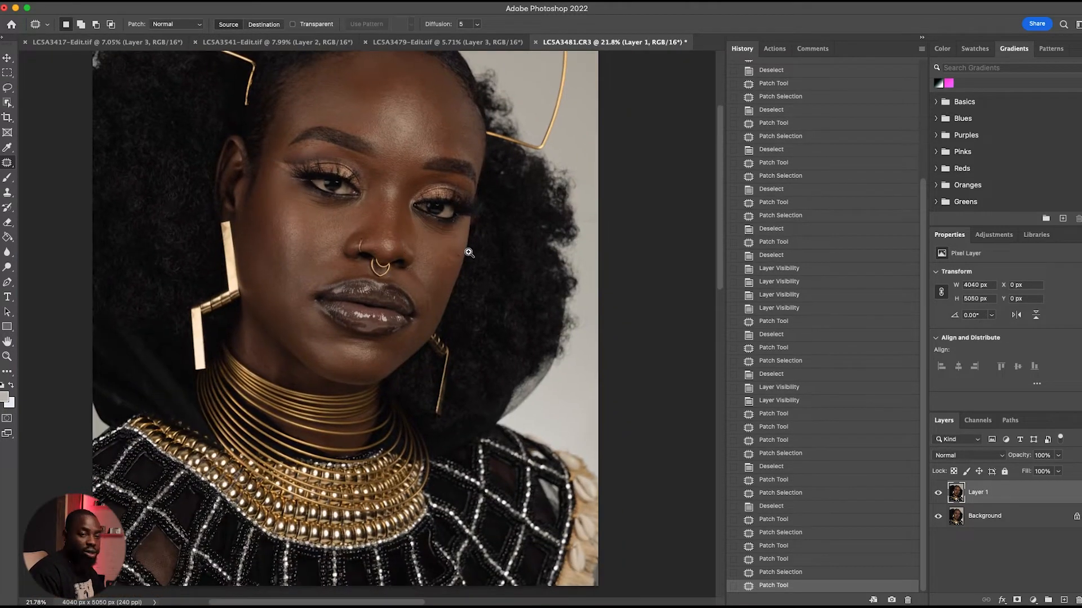
scroll(424, 326, up, 8)
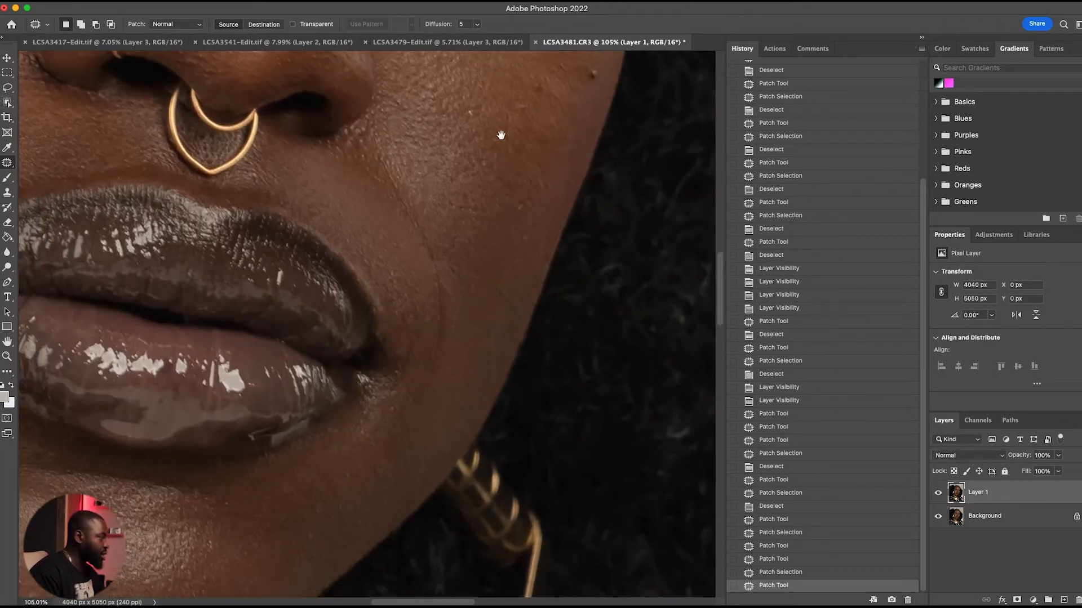
mouse_move(500, 135)
mouse_down()
mouse_move(415, 270)
mouse_move(458, 310)
mouse_move(440, 207)
mouse_move(458, 199)
mouse_up()
scroll(512, 234, up, 6)
scroll(462, 246, up, 3)
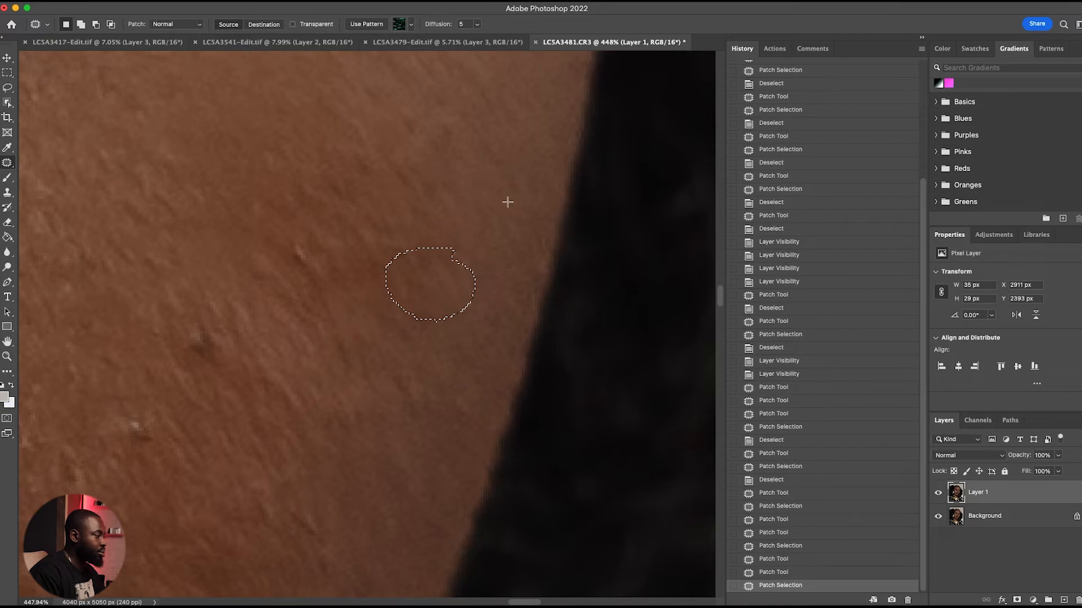
key(ctrl+d)
drag(338, 262, 318, 239)
drag(316, 241, 278, 146)
click(105, 139)
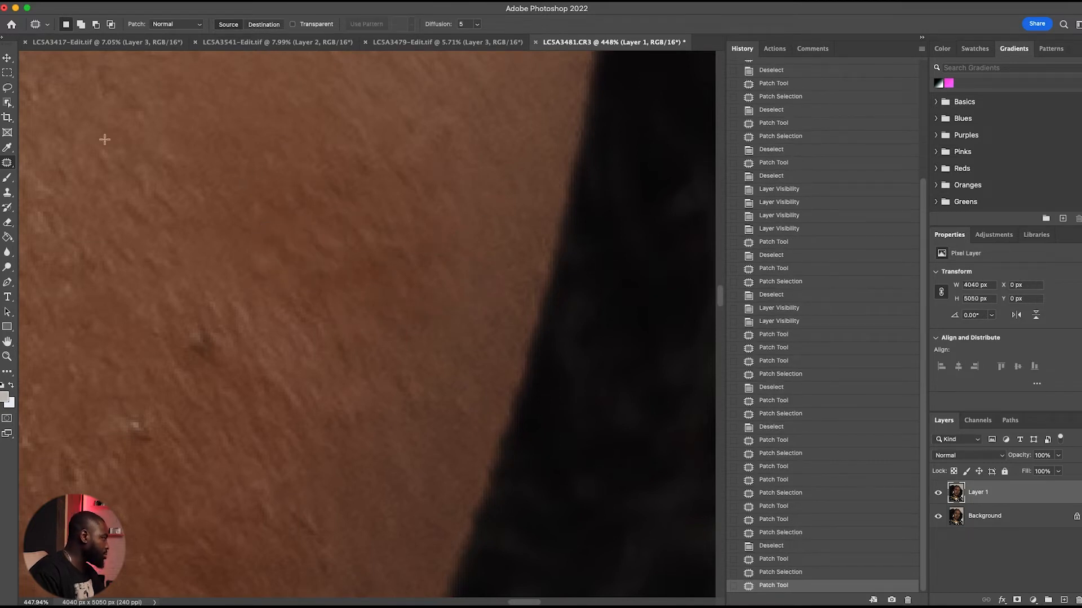
Clone clean skin over the dark spot on the image-right cheek using the Clone Stamp with brush size 25
click(7, 194)
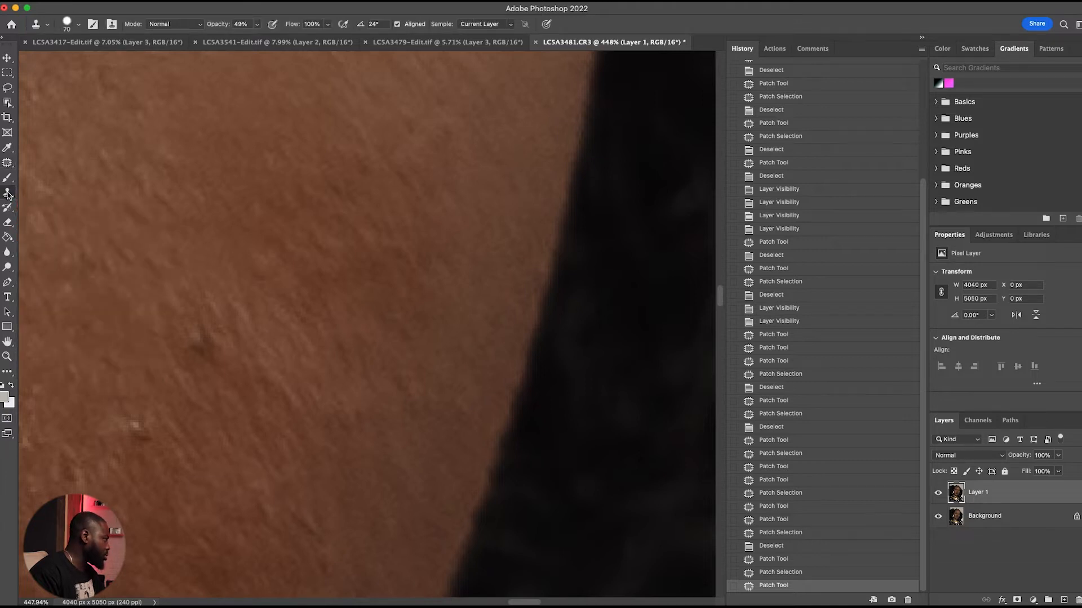
drag(184, 246, 319, 218)
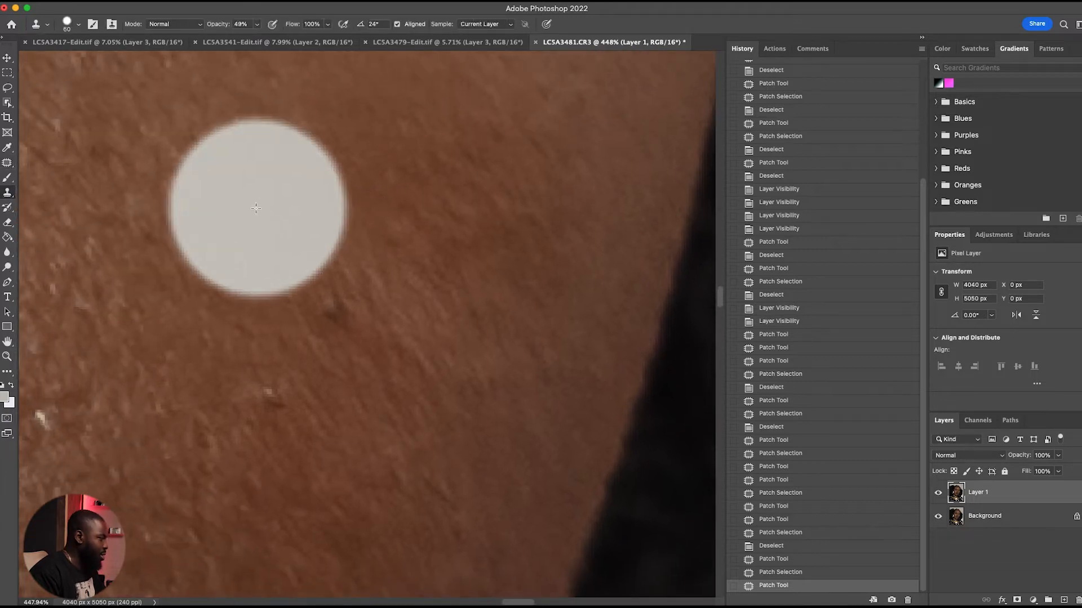
key(bracketleft)
key(bracketleft)
key(bracketleft)
key(bracketleft)
key(bracketleft)
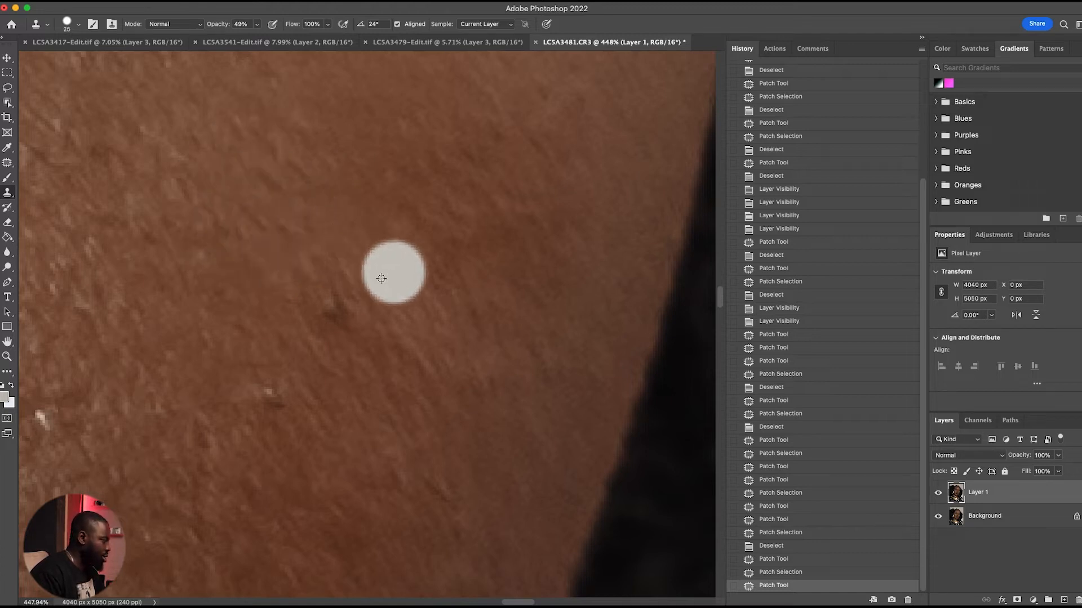
alt+click(346, 297)
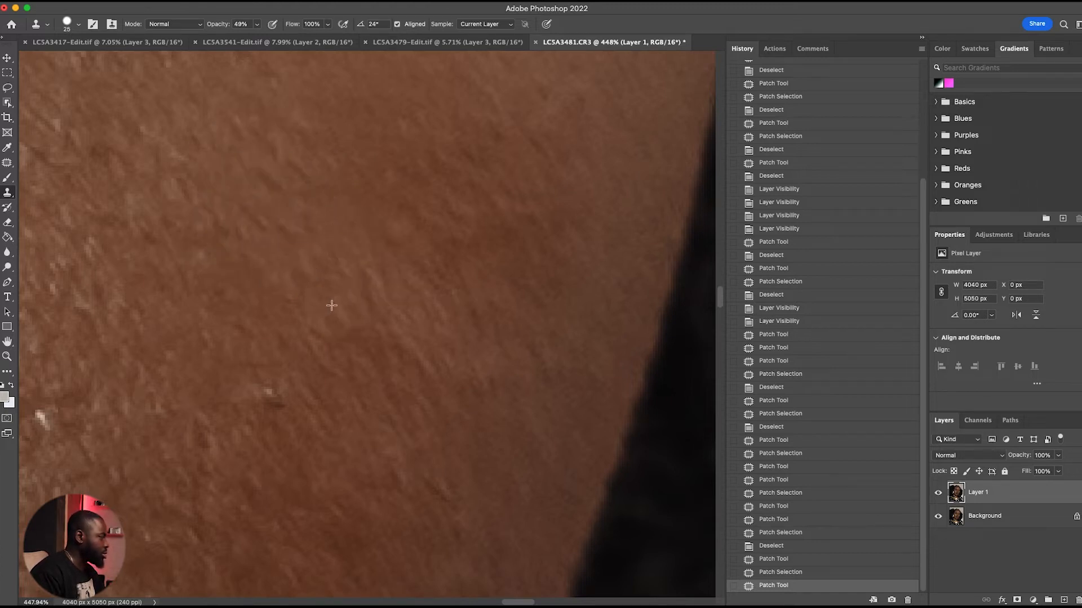
click(338, 310)
alt+click(338, 270)
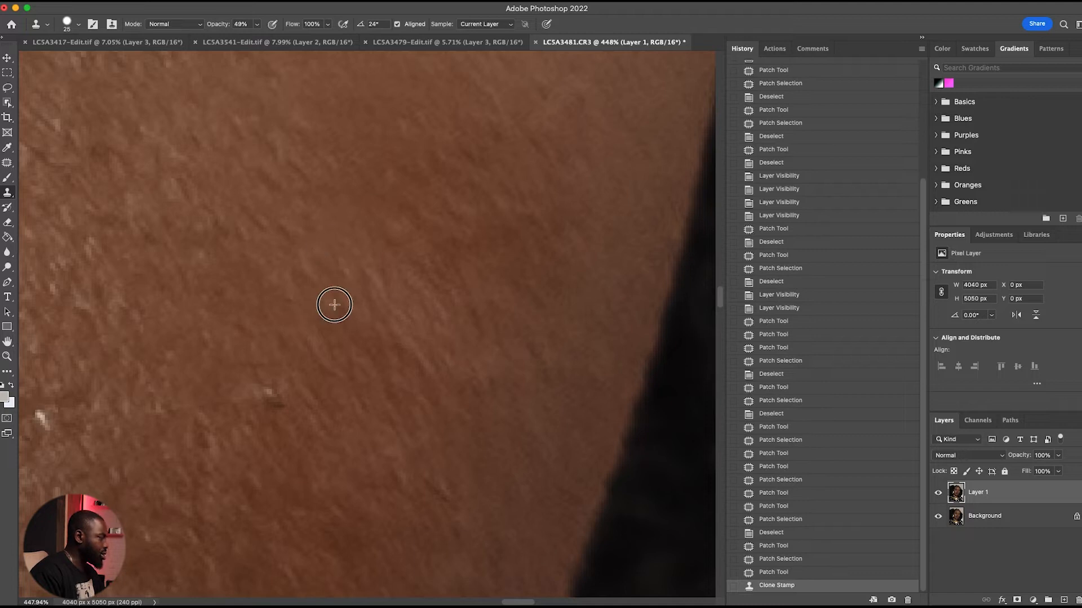
click(345, 308)
Clone clean skin over the light speck below the removed cheek spot and the uneven areas around it
click(278, 385)
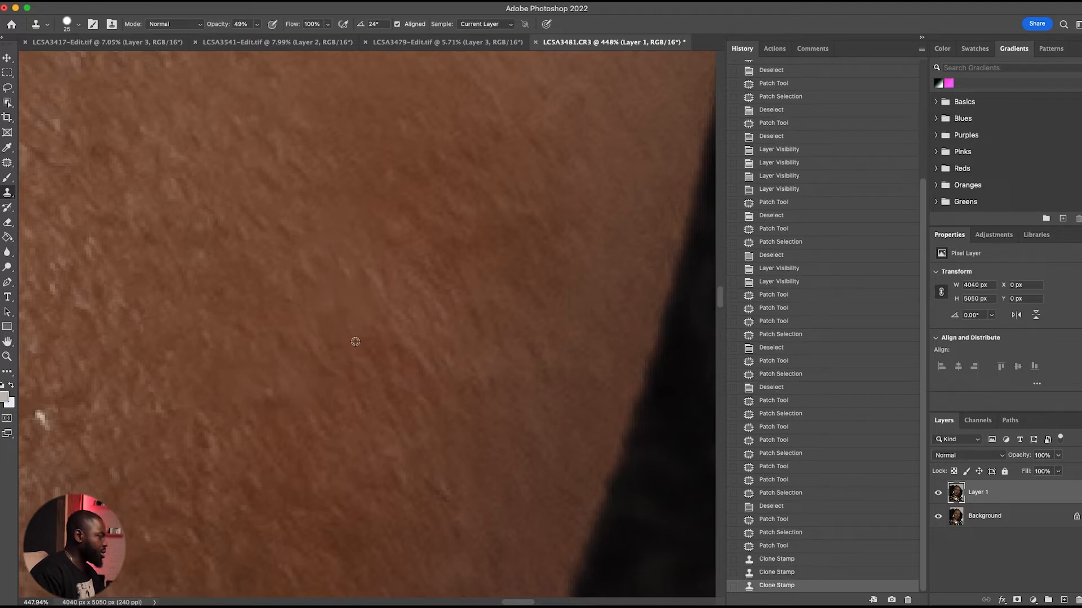
click(250, 401)
drag(183, 429, 217, 442)
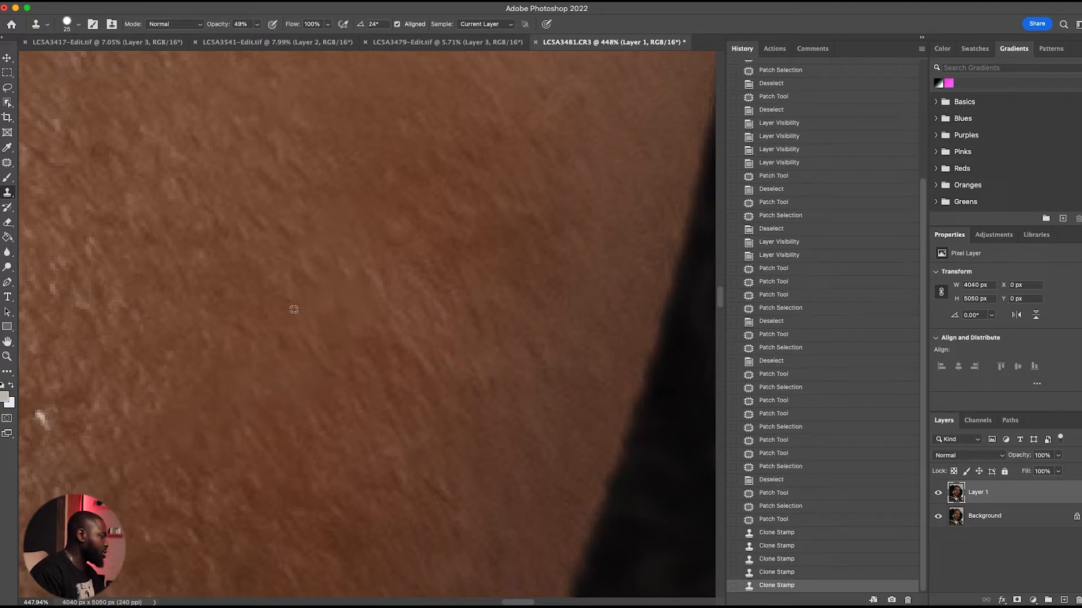
alt+click(367, 149)
click(257, 179)
click(257, 175)
Return to the Patch tool and patch the blemish beneath the inner corner of the image-left eye
drag(356, 294, 273, 307)
drag(372, 254, 277, 266)
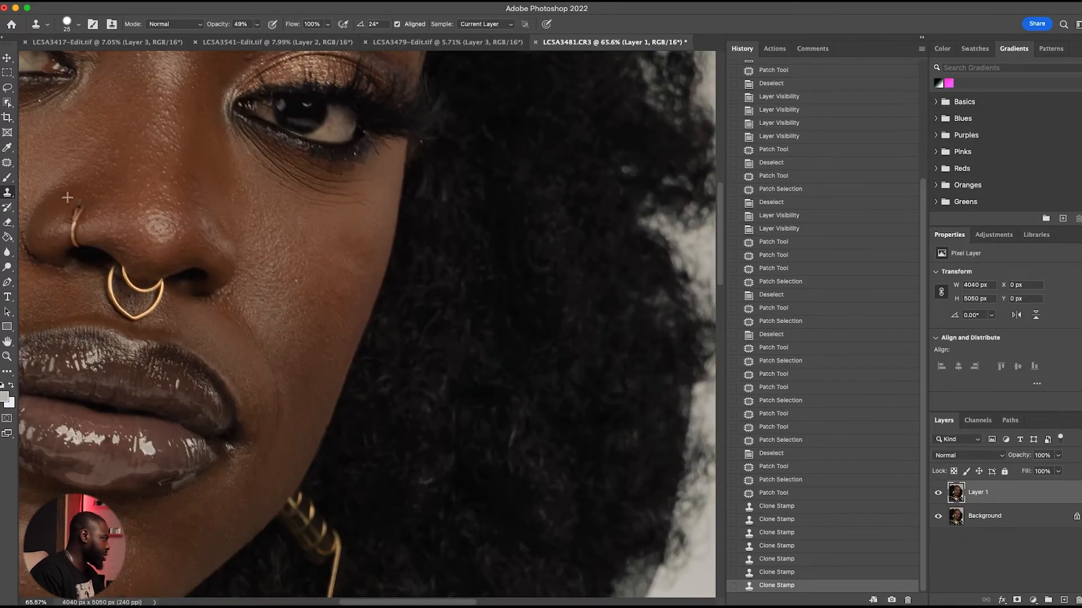
click(11, 162)
drag(202, 154, 353, 227)
mouse_move(326, 186)
mouse_down()
mouse_move(398, 190)
mouse_move(292, 246)
mouse_up()
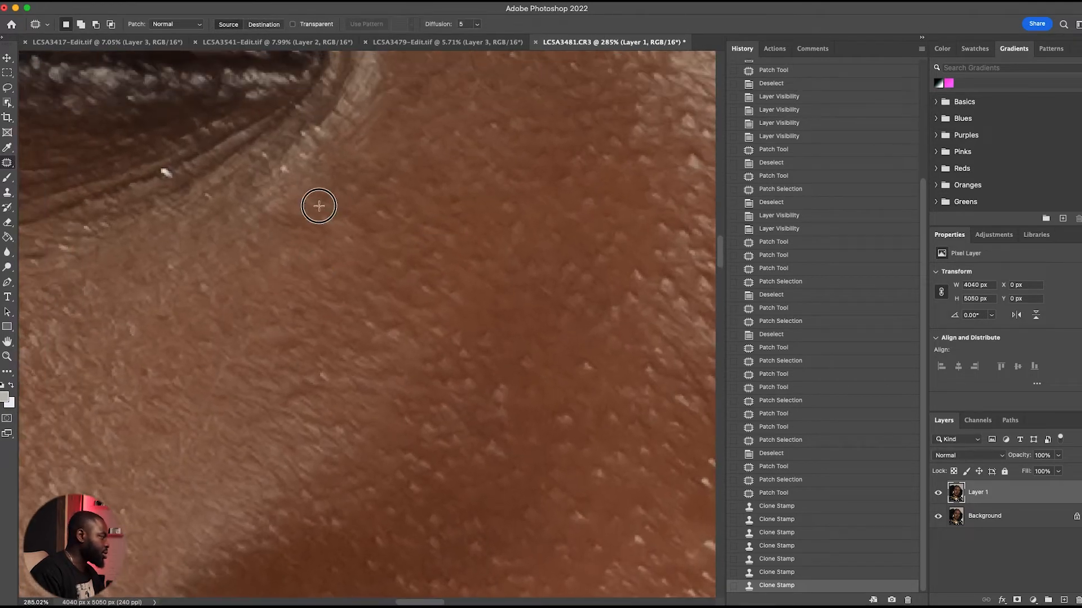
mouse_move(316, 205)
mouse_down()
mouse_move(295, 272)
mouse_move(361, 242)
mouse_up()
drag(293, 239, 462, 147)
key(super+d)
Patch the marks above the inner corner of the image-right eyelid with smoother skin from below the brow
scroll(332, 242, down, 8)
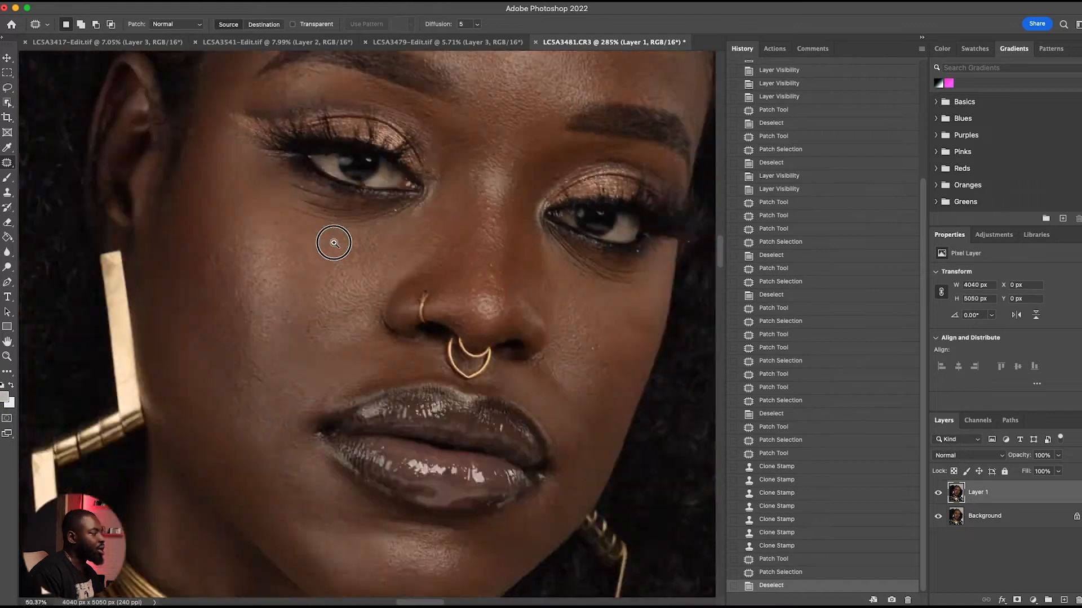
scroll(478, 154, up, 5)
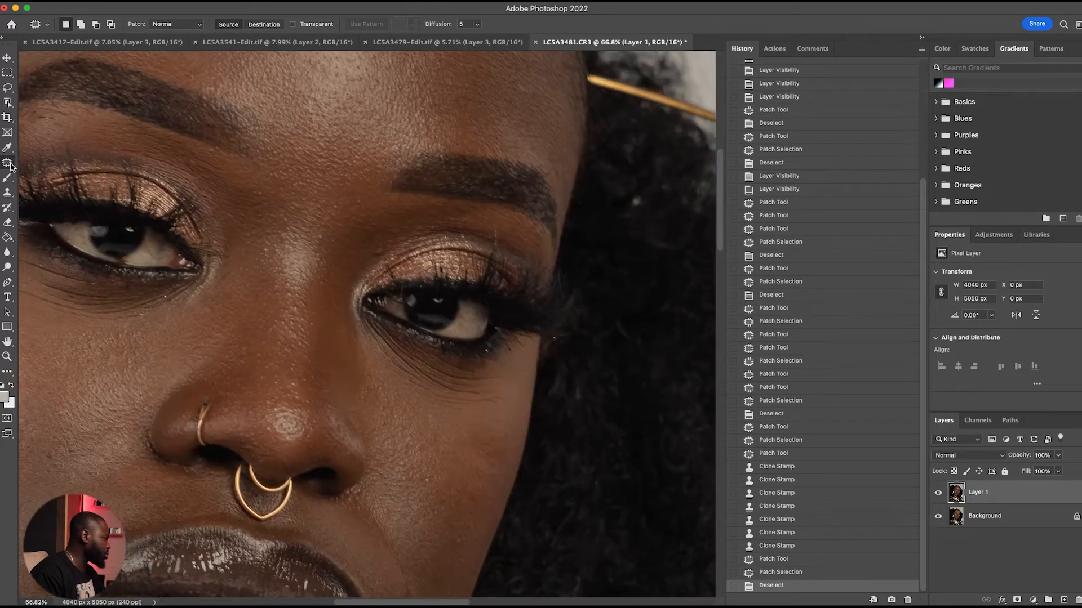
scroll(222, 307, down, 2)
scroll(313, 189, up, 7)
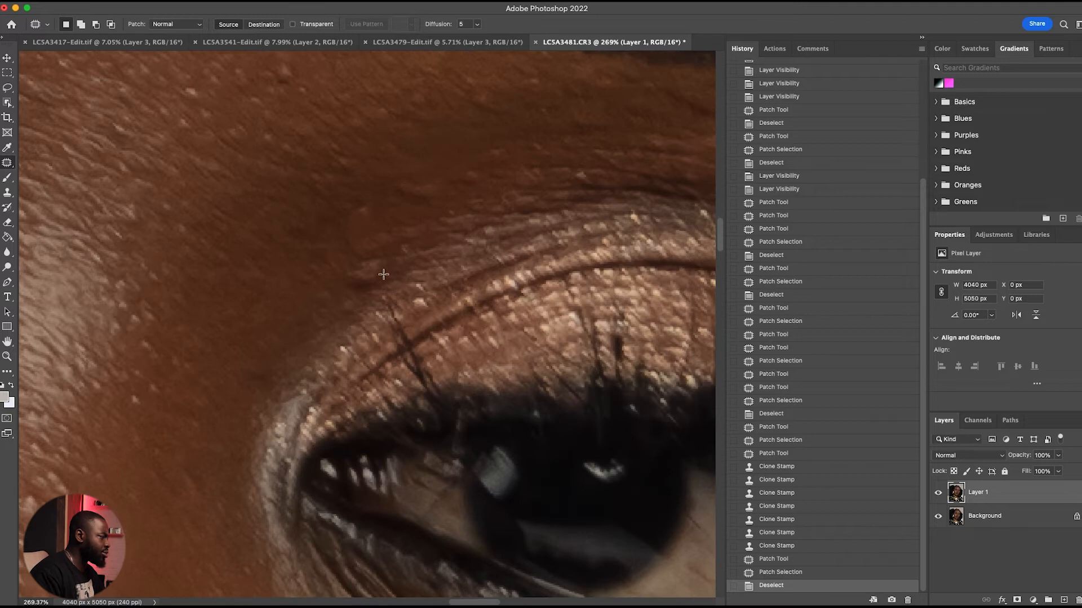
mouse_move(383, 275)
mouse_down()
mouse_move(340, 299)
mouse_move(379, 272)
mouse_move(350, 164)
mouse_move(473, 182)
mouse_move(502, 162)
mouse_move(458, 198)
mouse_move(567, 169)
mouse_up()
key(super+d)
key(super+d)
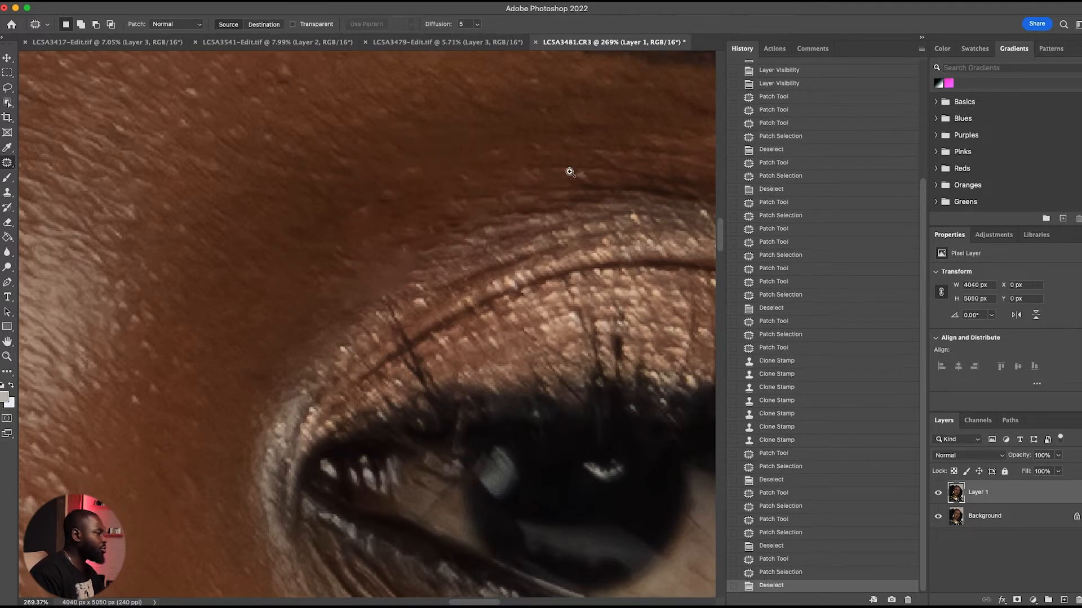
Patch the upper part of the smile line on the image-right cheek with adjacent clean skin
scroll(302, 234, down, 15)
mouse_move(490, 227)
mouse_down()
mouse_move(355, 245)
mouse_move(468, 229)
mouse_up()
drag(333, 248, 445, 212)
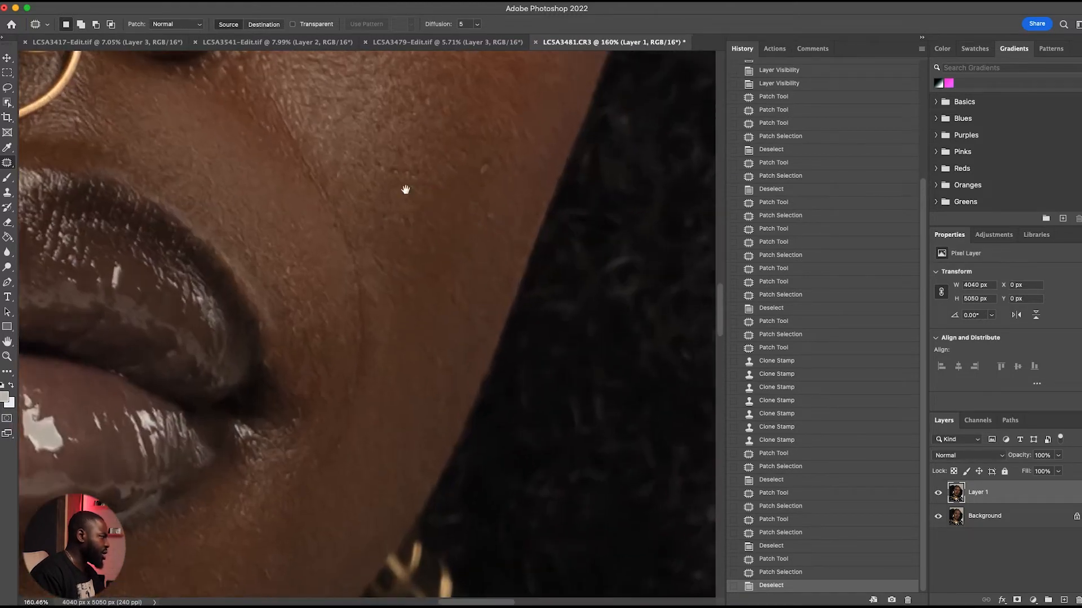
click(297, 128)
click(305, 127)
mouse_move(305, 127)
mouse_down()
mouse_move(270, 97)
mouse_move(297, 113)
mouse_up()
key(super+d)
Patch the lower part of the image-right smile line beside the mouth corner with skin from the outer cheek
drag(248, 84, 340, 251)
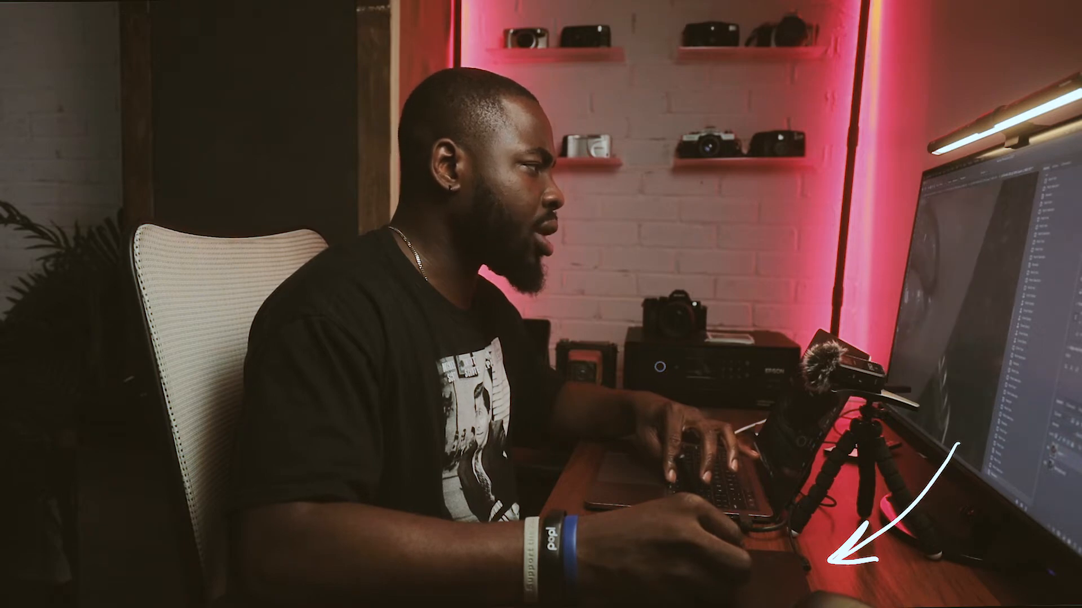
mouse_move(365, 169)
mouse_down()
mouse_move(321, 286)
mouse_move(322, 356)
mouse_move(367, 283)
mouse_move(368, 224)
mouse_up()
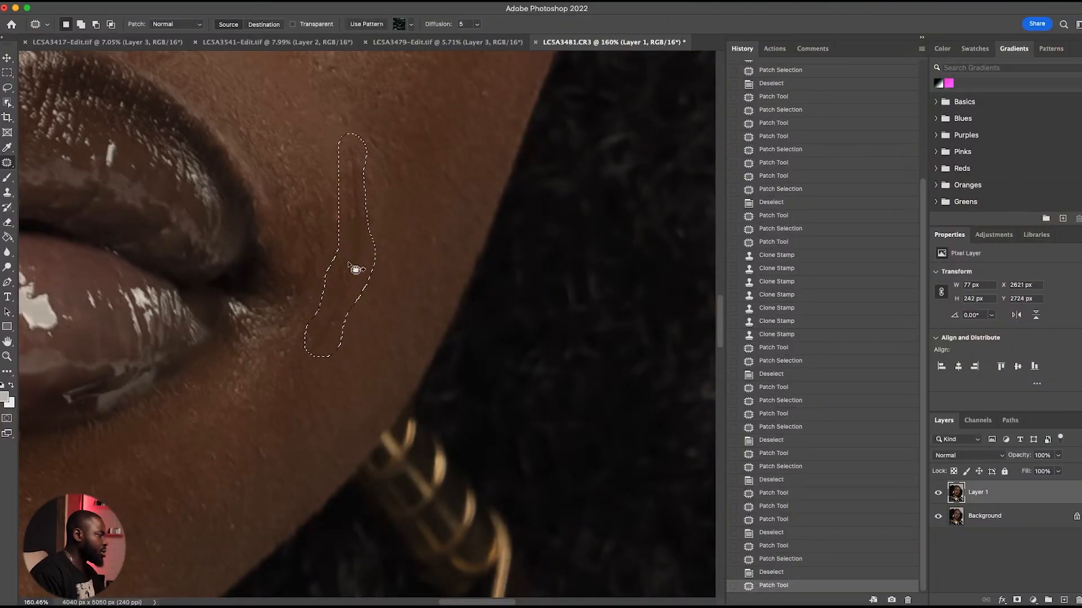
drag(356, 269, 413, 269)
key(super+d)
Patch the uneven area on the image-right cheek below the eye, near the edge of the face
drag(398, 224, 420, 205)
drag(485, 147, 409, 199)
drag(387, 244, 401, 195)
mouse_move(328, 203)
mouse_down()
mouse_move(357, 280)
mouse_move(431, 264)
mouse_move(361, 325)
mouse_move(363, 339)
mouse_up()
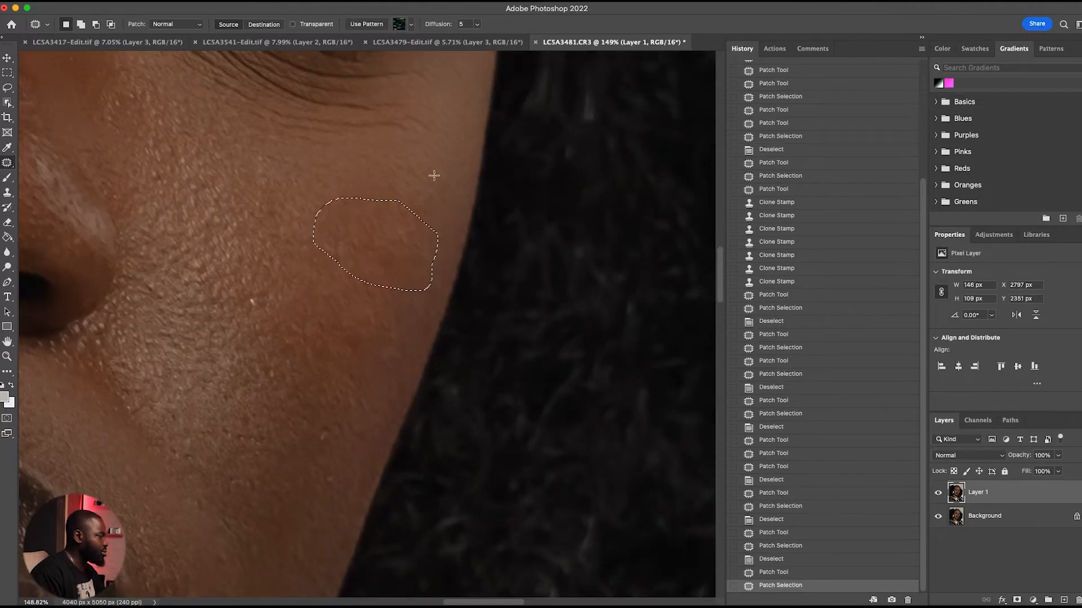
Patch the selected patch of outer image-right cheek again using skin from lower on the cheek, and clear the selection
click(406, 242)
mouse_move(391, 282)
mouse_down()
mouse_move(295, 307)
mouse_move(338, 313)
mouse_move(386, 272)
mouse_move(415, 276)
mouse_move(407, 266)
mouse_move(340, 309)
mouse_move(413, 295)
mouse_move(341, 358)
mouse_move(360, 343)
mouse_move(335, 346)
mouse_up()
key(super+d)
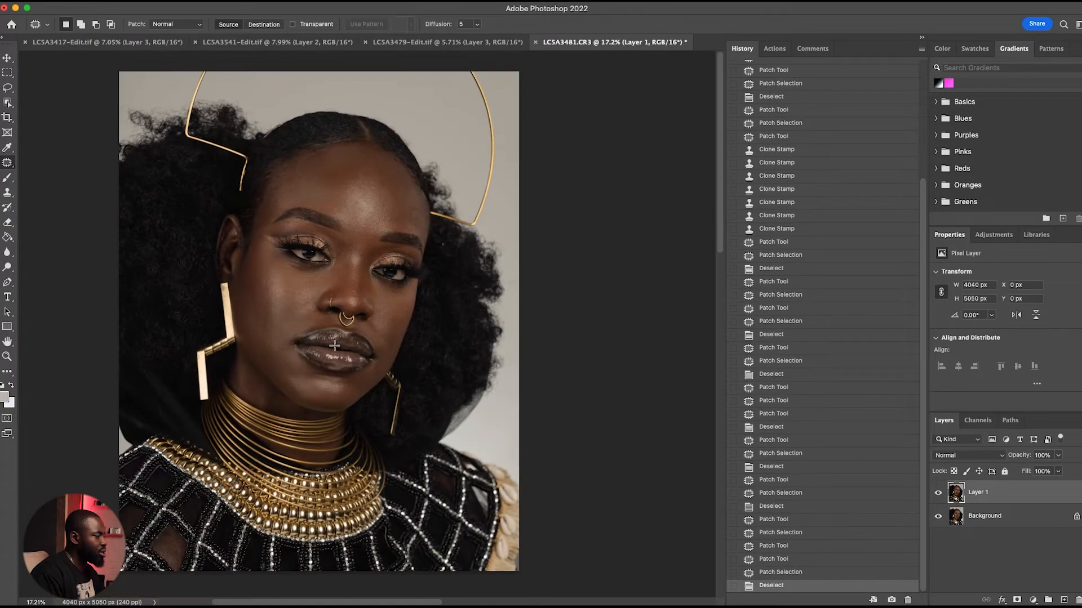
Compare the retouch with the original by toggling Layer 1's visibility, at full view and close up on the image-right cheek
click(938, 493)
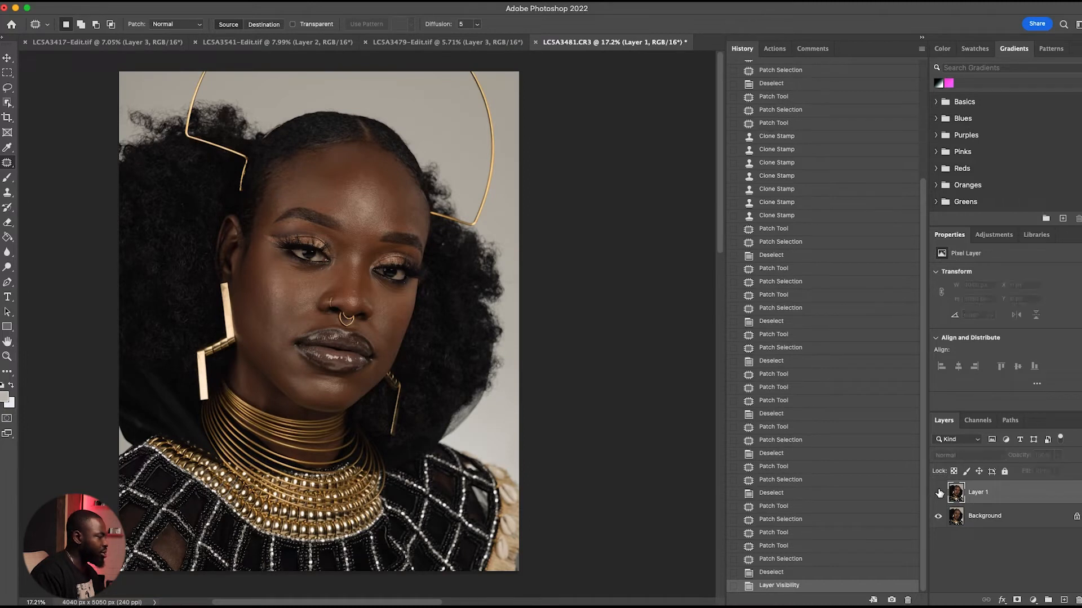
click(938, 493)
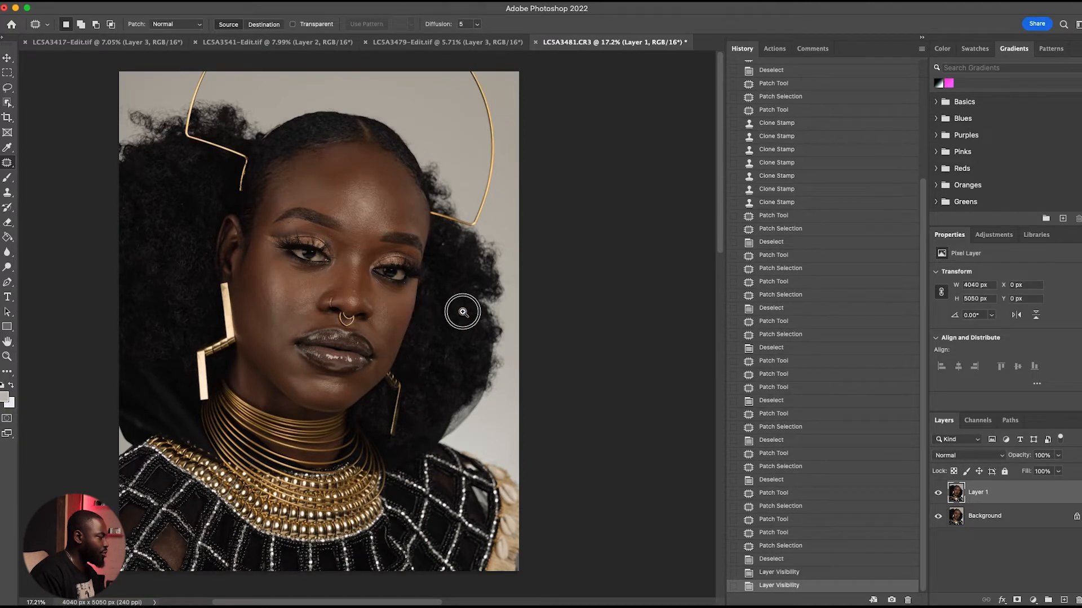
drag(414, 311, 478, 306)
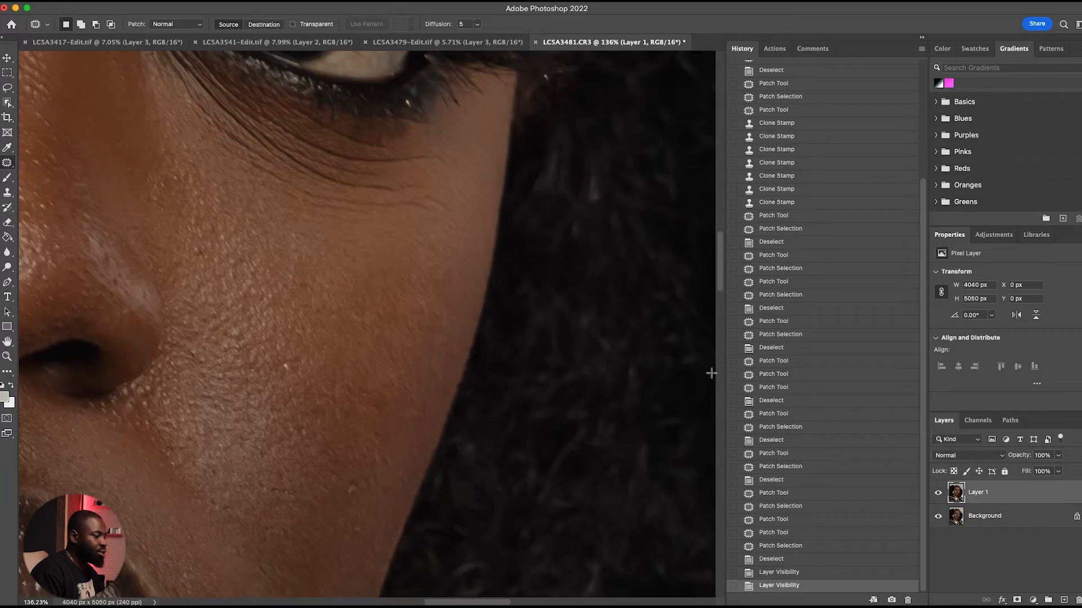
click(937, 494)
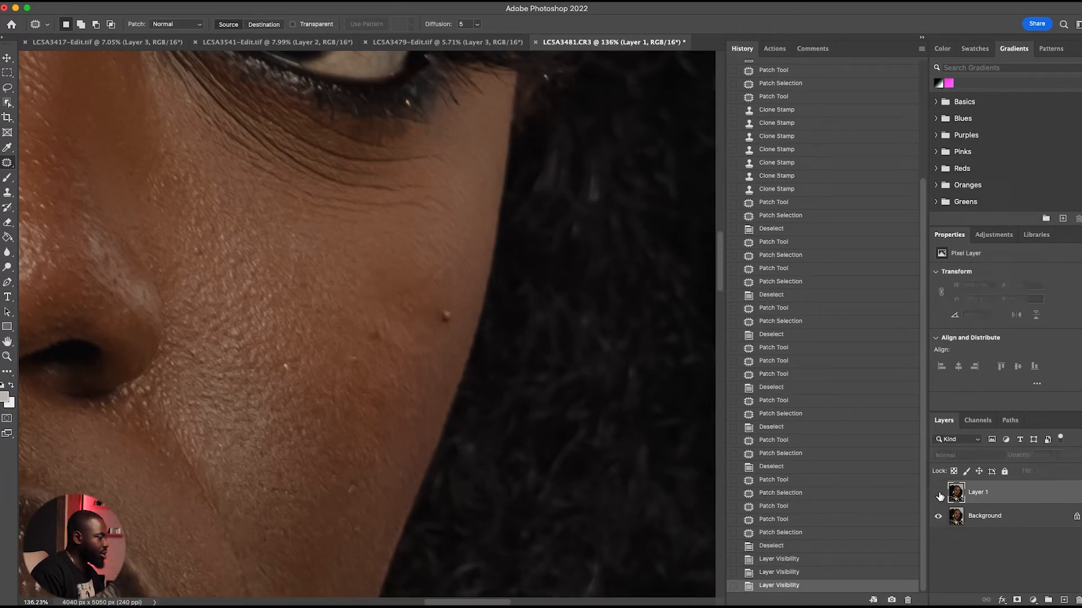
click(938, 495)
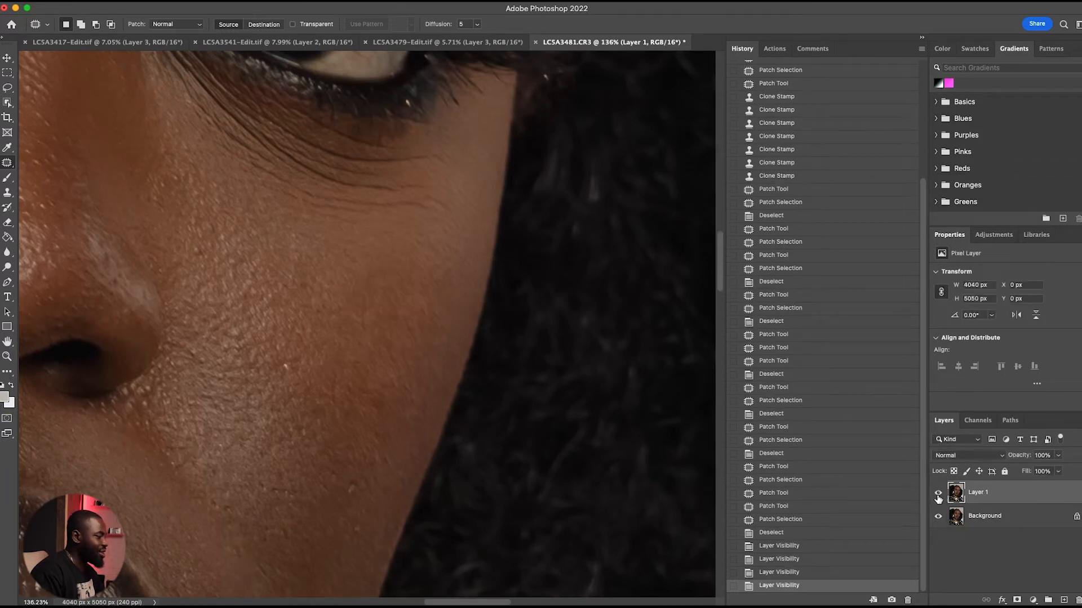
click(938, 495)
click(938, 494)
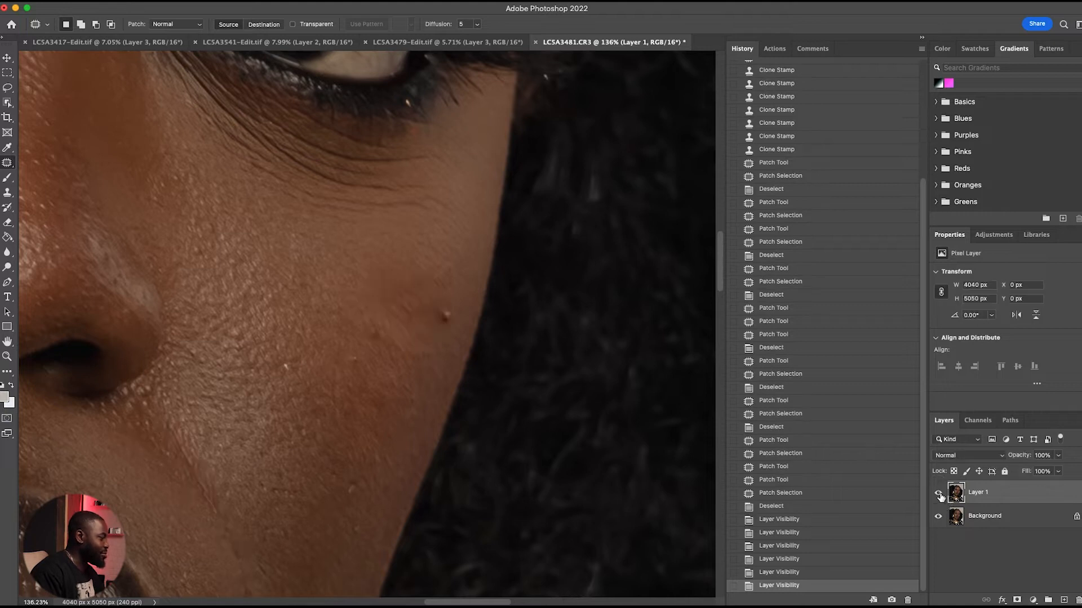
Patch the bright speck beneath the inner corner of the image-left eye with adjacent skin and clear the selection
drag(315, 360, 217, 369)
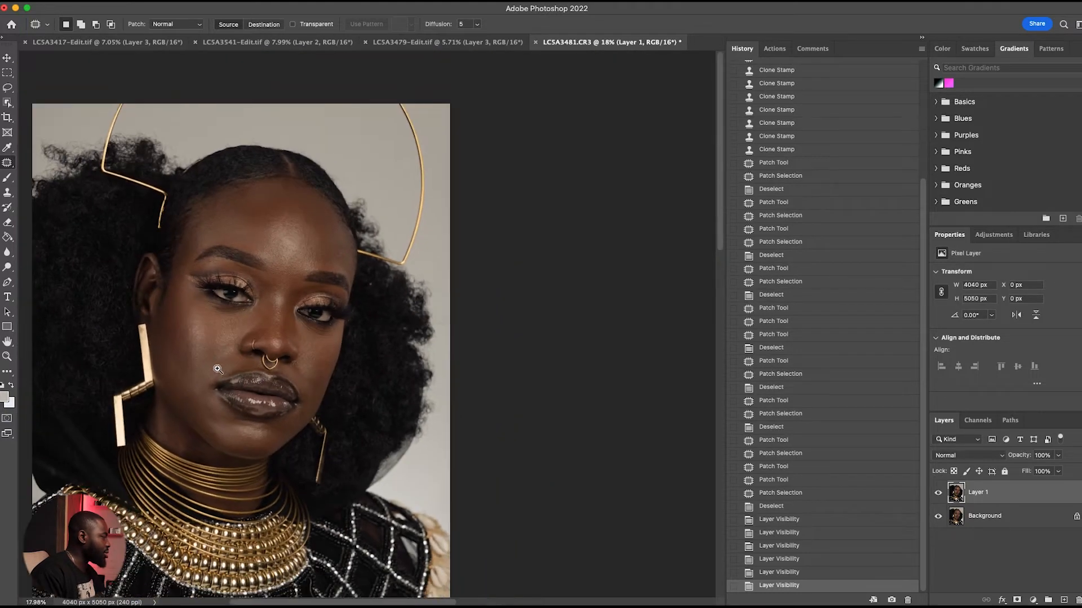
drag(247, 313, 434, 293)
drag(99, 355, 330, 316)
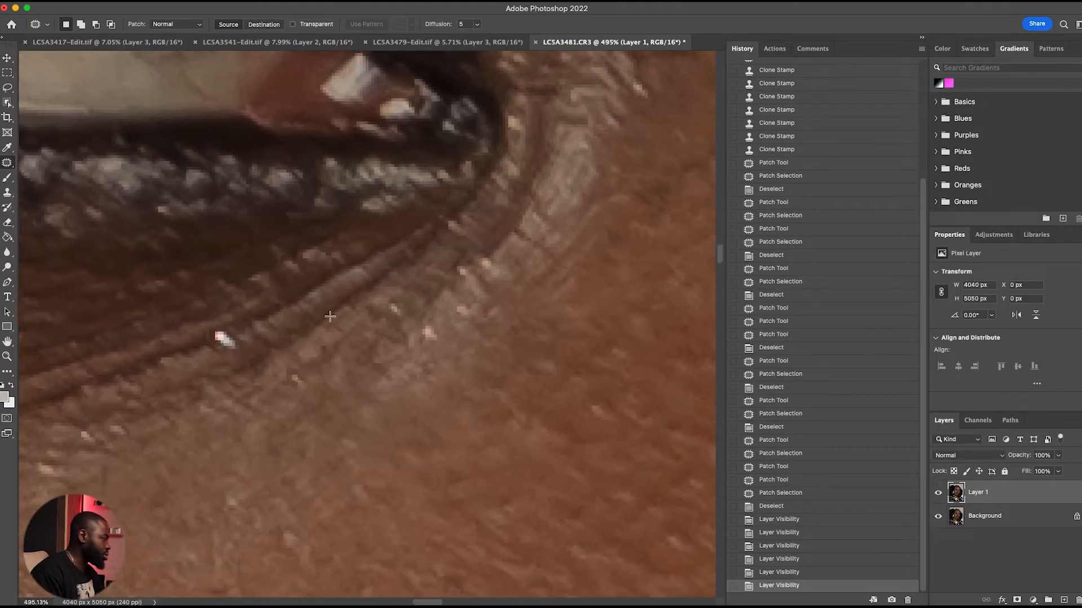
mouse_move(249, 327)
mouse_down()
mouse_move(241, 370)
mouse_move(248, 338)
mouse_up()
drag(229, 340, 278, 336)
key(super+d)
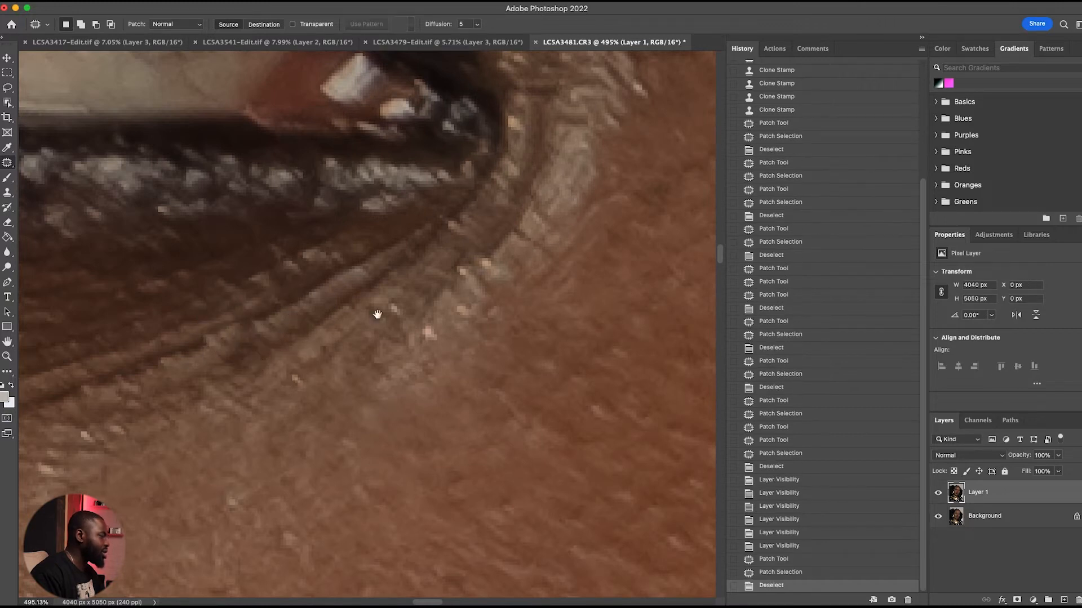
Patch the small marks in the skin below the eye area with adjacent clean texture
mouse_move(459, 313)
mouse_down()
mouse_move(309, 343)
mouse_move(586, 299)
mouse_move(549, 288)
mouse_move(309, 336)
mouse_up()
drag(467, 332, 218, 340)
drag(291, 415, 292, 169)
drag(265, 255, 303, 251)
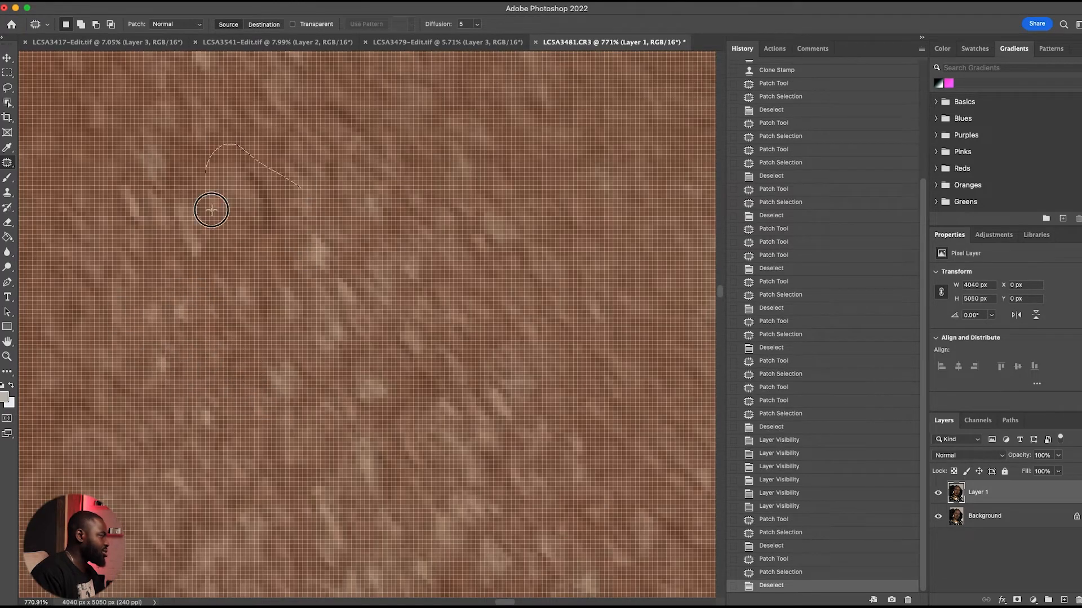
drag(232, 216, 234, 268)
drag(314, 352, 315, 354)
click(343, 310)
Patch the small marks on the lower face around the mouth and chin with adjacent clean skin
drag(348, 298, 164, 337)
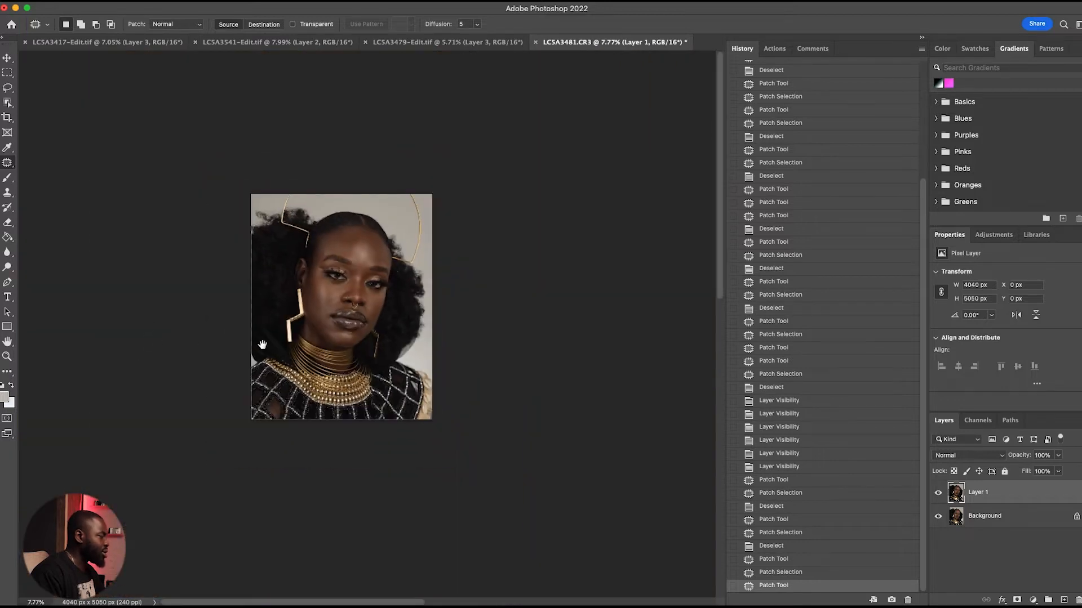
drag(327, 348, 401, 305)
drag(458, 345, 393, 273)
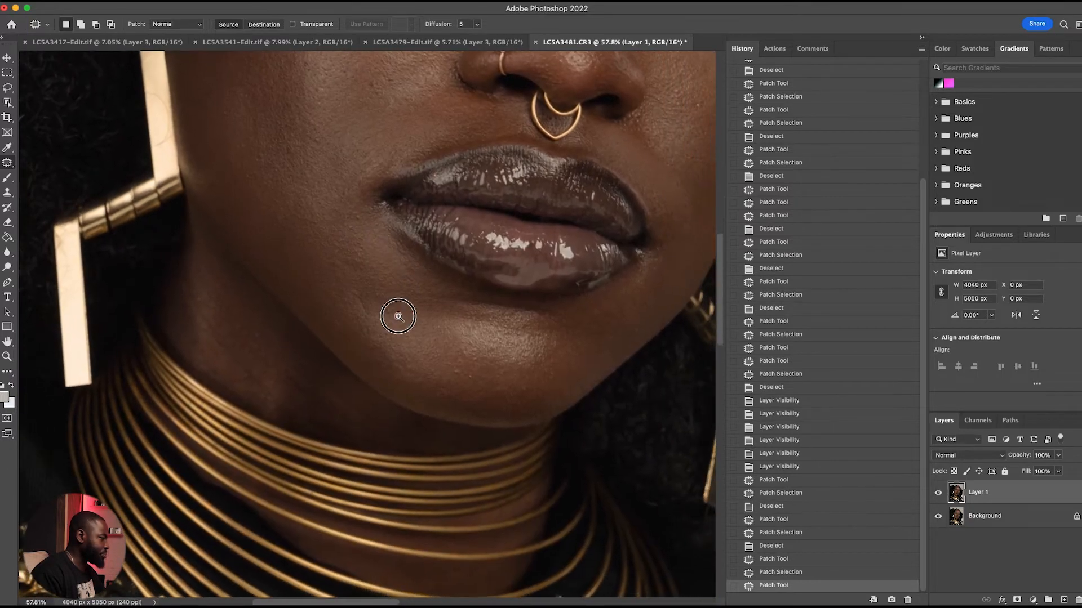
drag(398, 316, 481, 322)
mouse_move(384, 287)
mouse_down()
mouse_move(358, 325)
mouse_move(380, 307)
mouse_up()
drag(361, 299, 326, 271)
click(279, 242)
drag(389, 243, 432, 254)
drag(416, 260, 432, 300)
click(510, 342)
drag(512, 343, 427, 350)
mouse_move(519, 379)
mouse_down()
mouse_move(441, 309)
mouse_move(555, 321)
mouse_move(613, 310)
mouse_up()
drag(628, 345, 626, 407)
mouse_move(577, 283)
mouse_down()
mouse_move(536, 289)
mouse_move(580, 299)
mouse_up()
mouse_move(563, 310)
mouse_down()
mouse_move(574, 366)
mouse_move(441, 335)
mouse_up()
click(553, 331)
Run the BASIC FREQ SEP action from the MY ACTIONS set on the retouched layer
drag(642, 204, 535, 237)
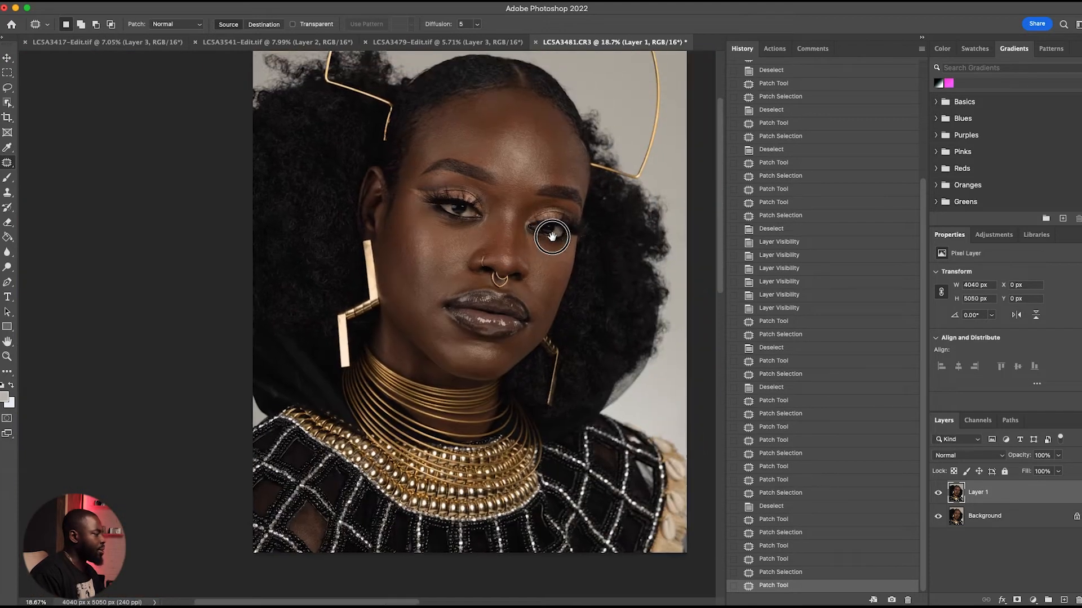
drag(502, 164, 459, 181)
drag(506, 274, 489, 260)
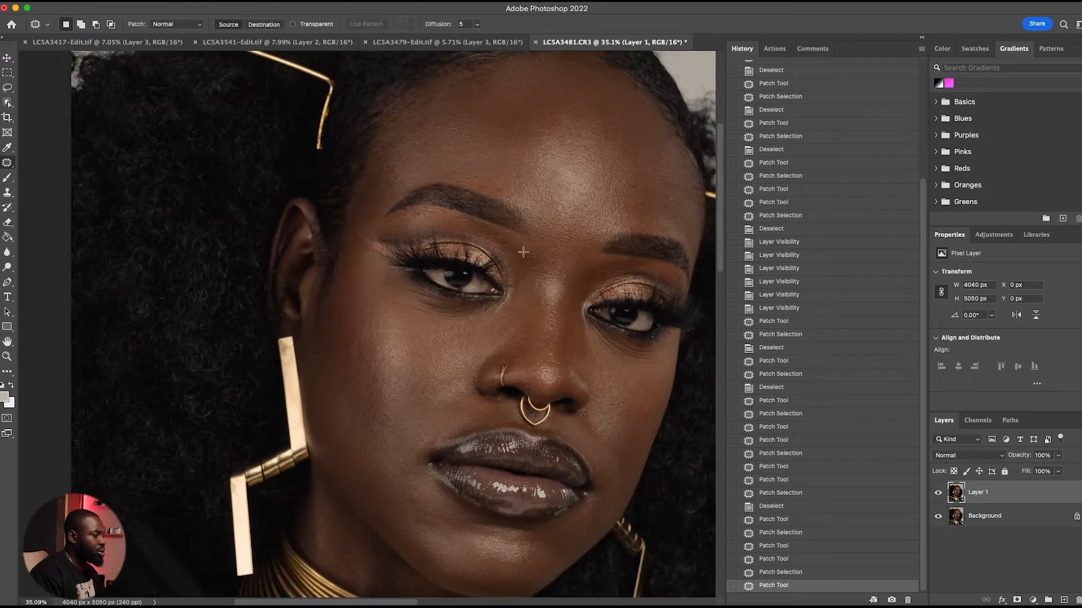
click(774, 49)
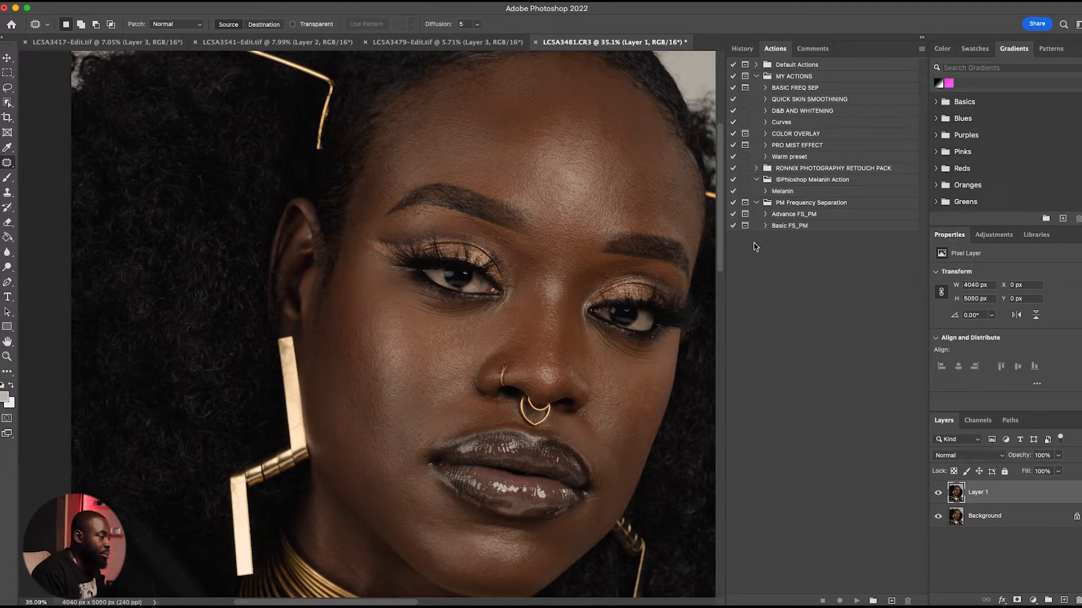
click(795, 88)
click(856, 600)
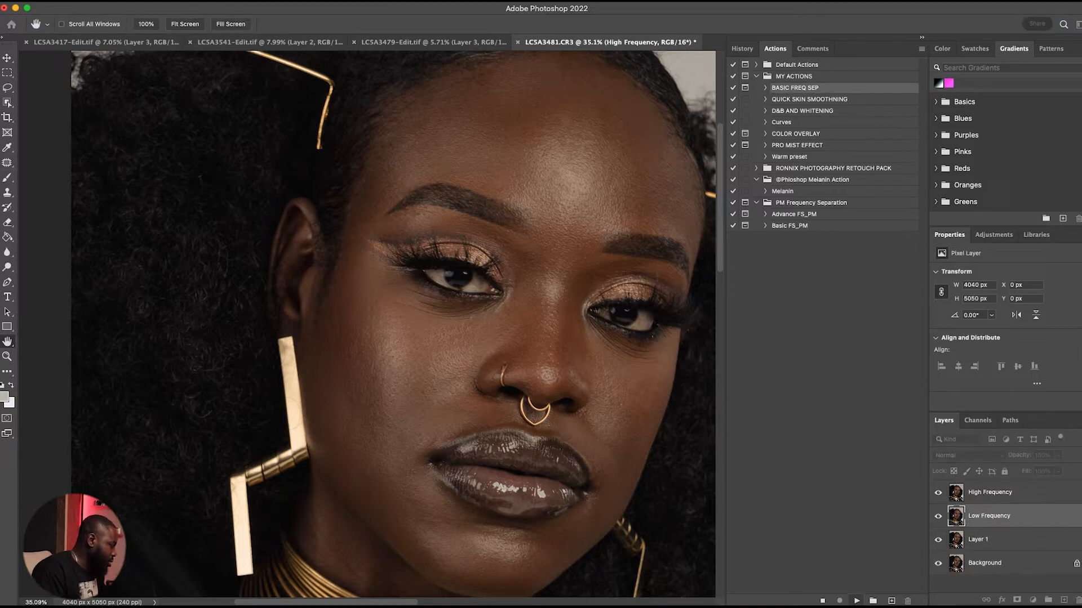
Preview the whole face in the Gaussian Blur dialog, adjust the blur radius for the Low Frequency layer and apply it
drag(383, 74, 428, 176)
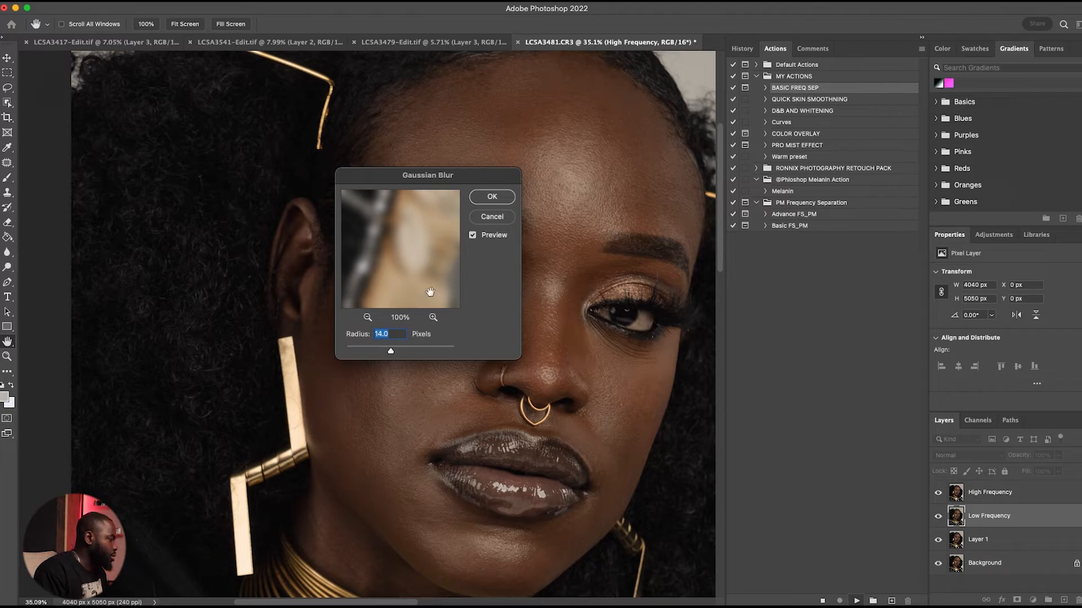
drag(430, 291, 457, 296)
click(367, 317)
click(367, 317)
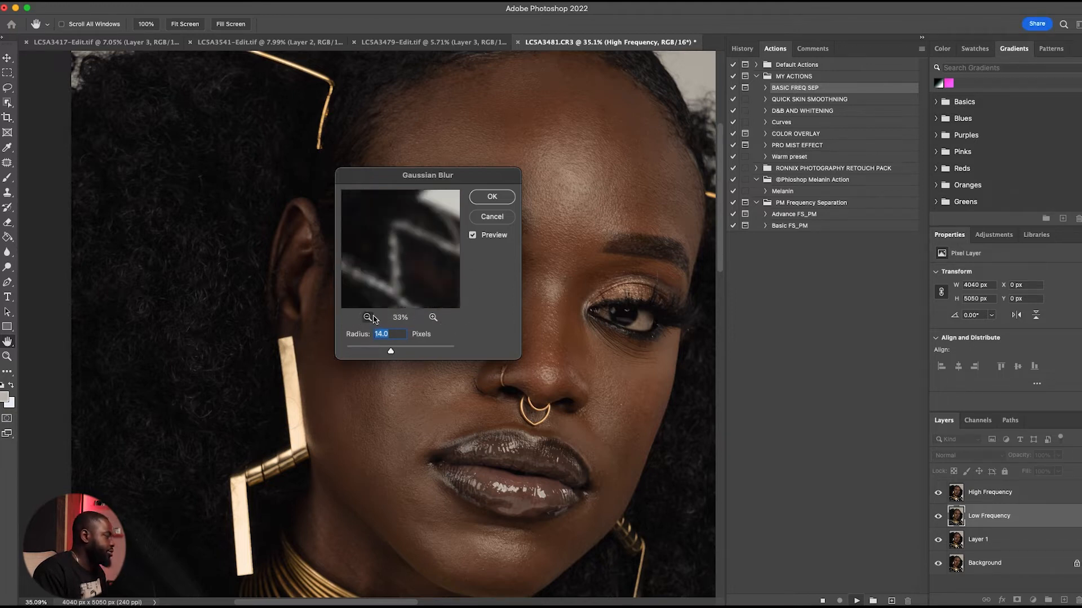
click(367, 318)
click(367, 317)
drag(417, 265, 433, 337)
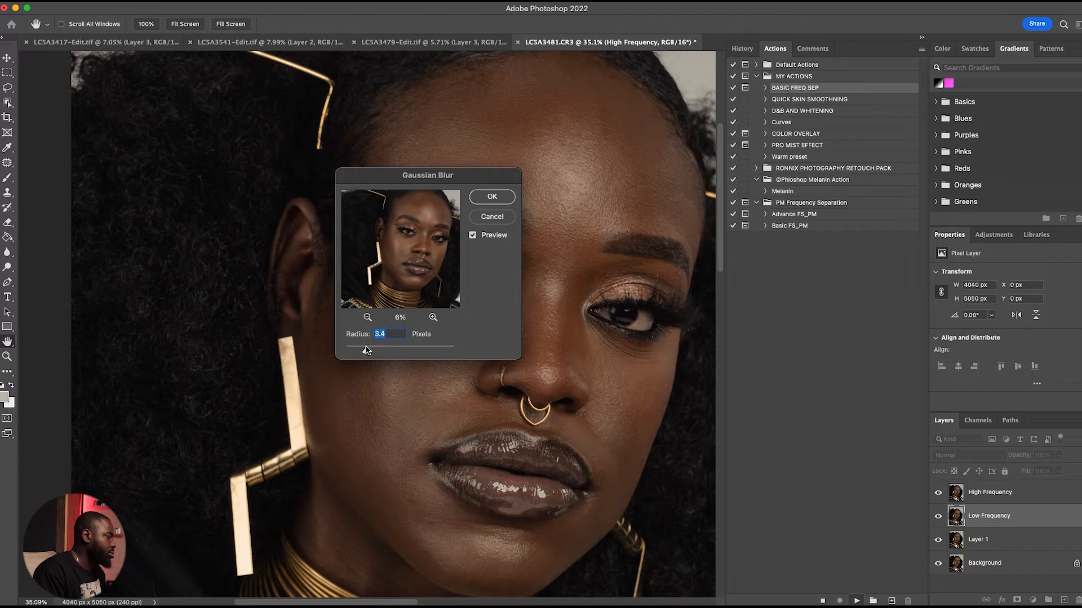
mouse_move(363, 352)
mouse_down()
mouse_move(396, 351)
mouse_move(382, 353)
mouse_up()
click(492, 198)
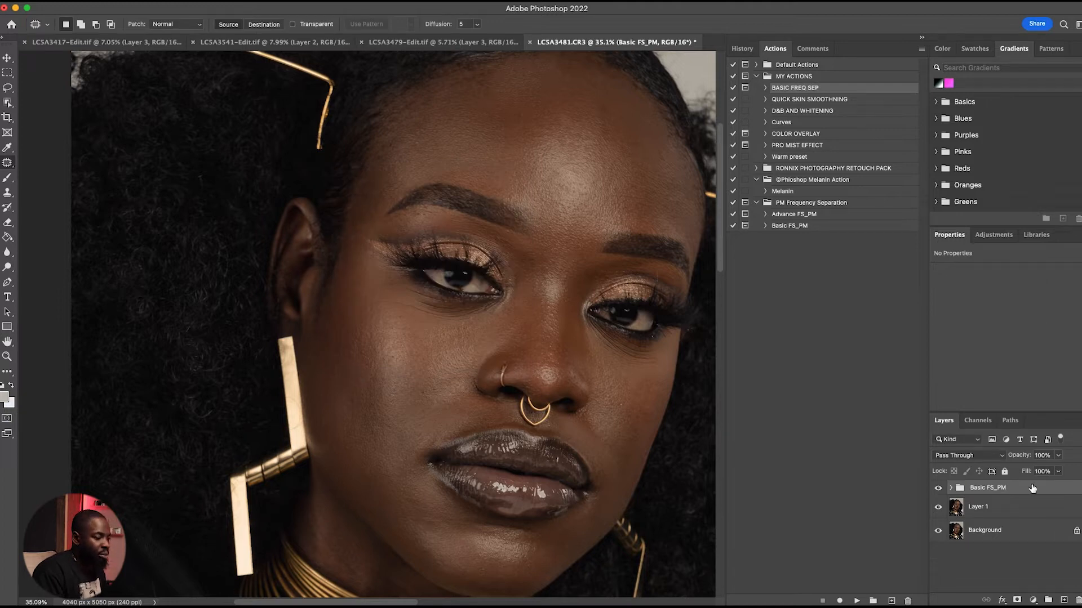
Expand the Basic FS_PM group, select its Low Frequency layer and activate the Mixer Brush tool
click(950, 489)
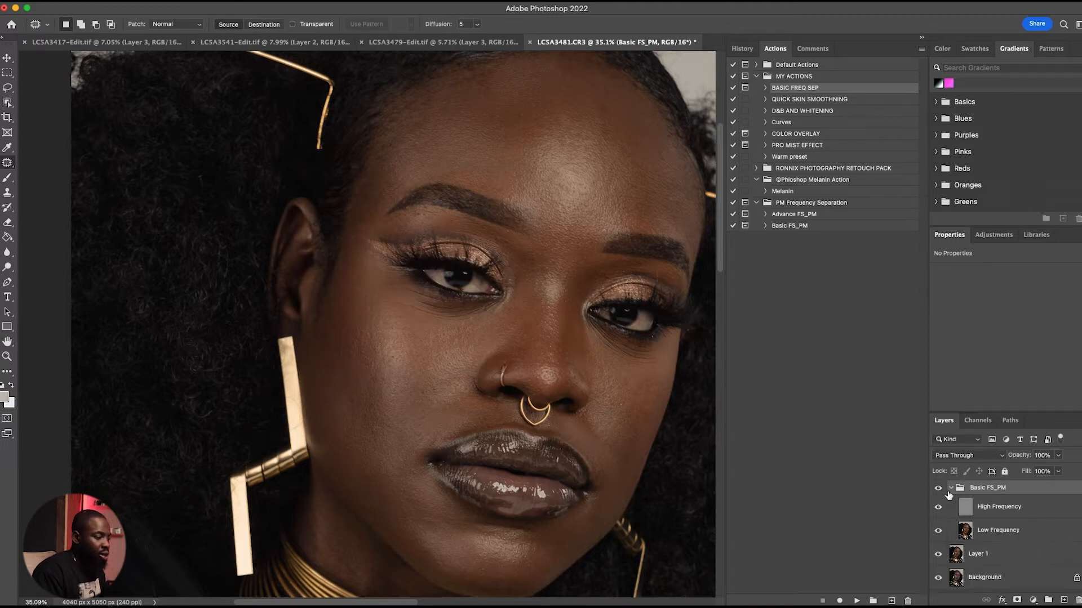
click(973, 532)
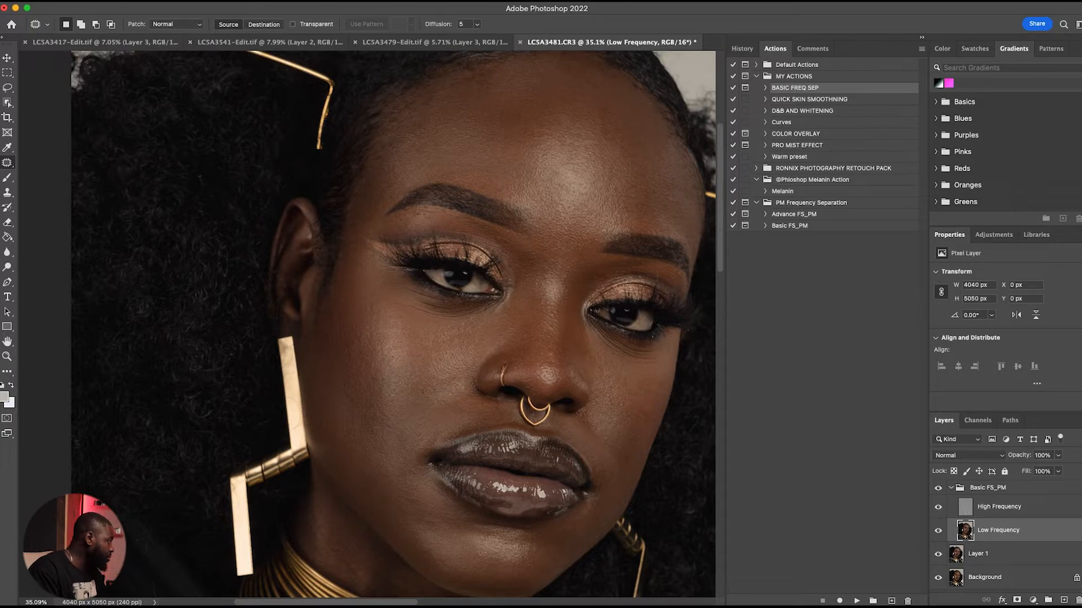
click(5, 182)
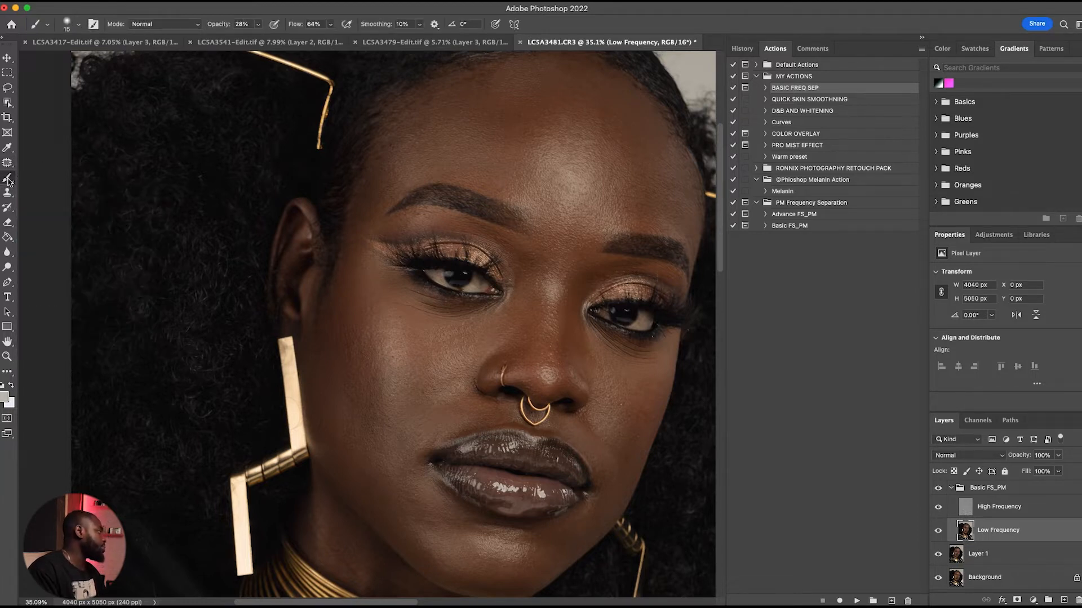
key(shift+b)
key(shift+b)
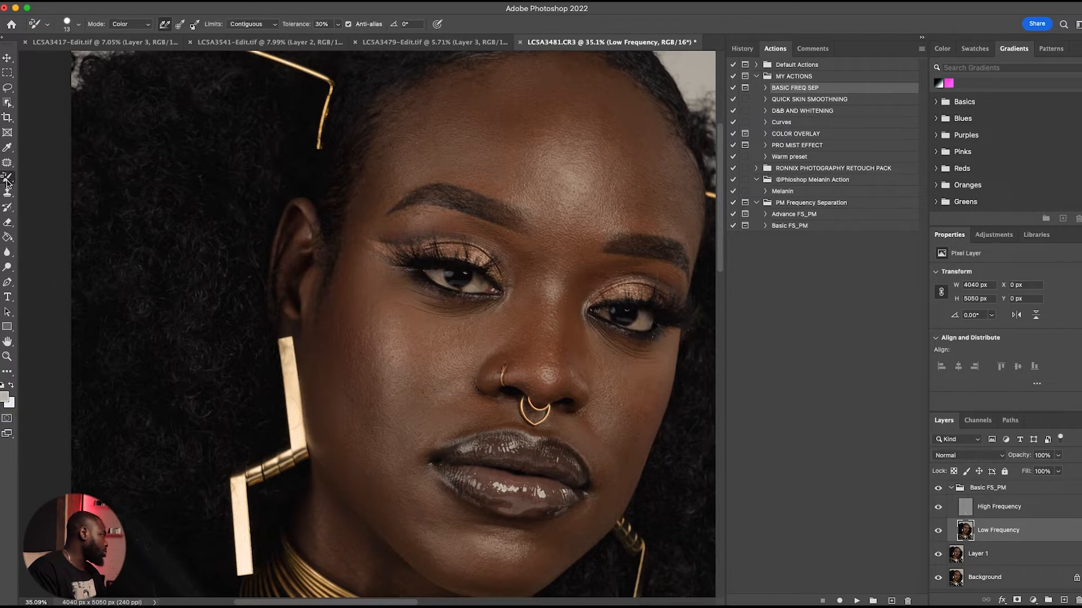
key(shift+b)
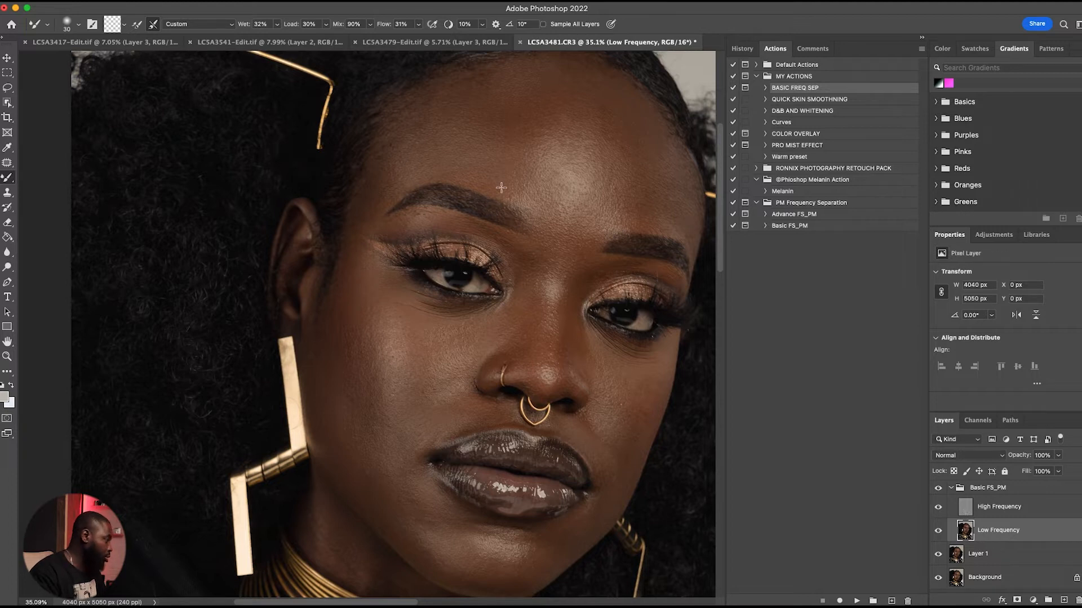
Blend the tones across the central forehead on the Low Frequency layer with a Mixer Brush of about size 200
scroll(484, 220, up, 3)
scroll(484, 219, right, 3)
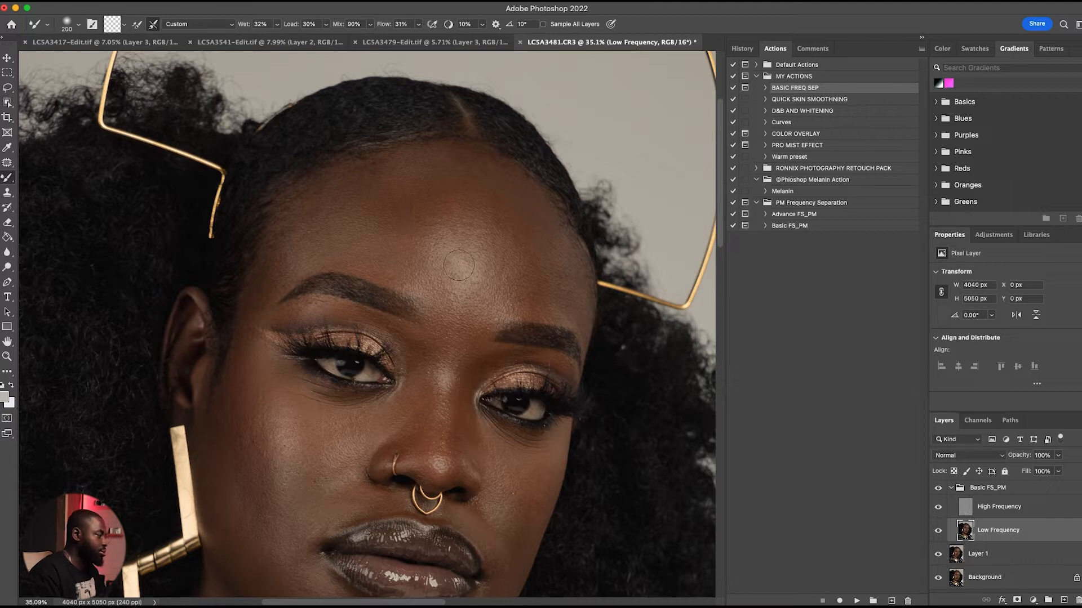
mouse_move(449, 274)
mouse_down()
mouse_move(471, 289)
mouse_move(467, 270)
mouse_move(462, 289)
mouse_move(499, 286)
mouse_move(466, 301)
mouse_up()
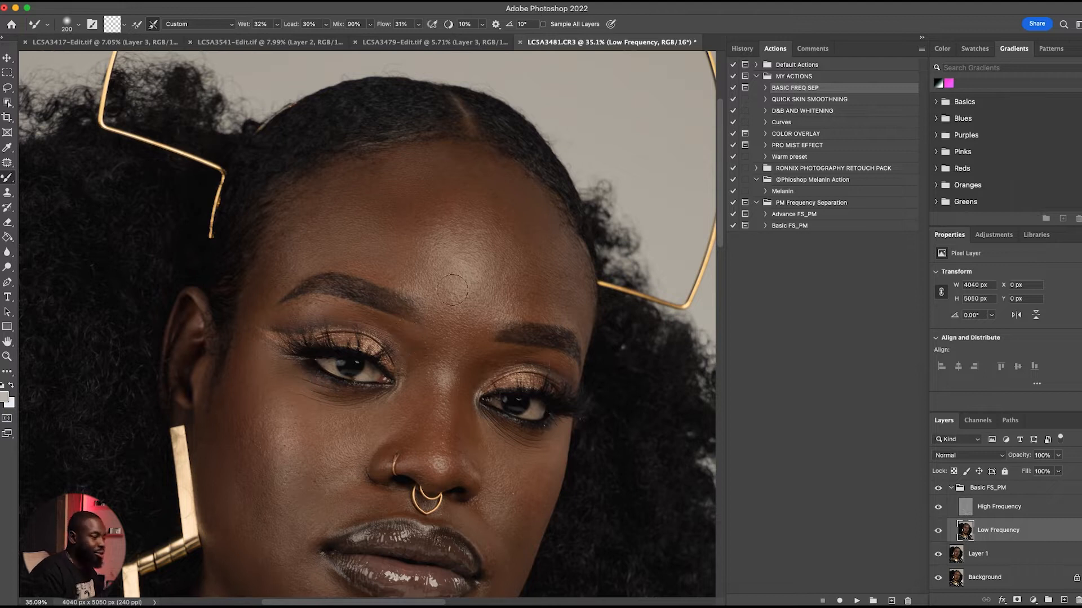
mouse_move(493, 205)
mouse_down()
mouse_move(441, 242)
mouse_move(424, 242)
mouse_move(459, 205)
mouse_move(422, 217)
mouse_up()
key(bracketright)
mouse_move(395, 184)
mouse_down()
mouse_move(388, 237)
mouse_move(421, 240)
mouse_move(419, 258)
mouse_move(462, 305)
mouse_move(408, 236)
mouse_move(403, 214)
mouse_move(457, 228)
mouse_move(441, 208)
mouse_move(427, 204)
mouse_move(402, 227)
mouse_move(394, 193)
mouse_move(357, 201)
mouse_move(318, 236)
mouse_move(322, 208)
mouse_move(305, 229)
mouse_move(351, 196)
mouse_move(310, 225)
mouse_move(328, 247)
mouse_move(372, 237)
mouse_move(383, 256)
mouse_move(374, 254)
mouse_move(378, 221)
mouse_move(390, 217)
mouse_move(382, 184)
mouse_move(432, 166)
mouse_move(427, 220)
mouse_move(379, 217)
mouse_move(447, 202)
mouse_move(480, 175)
mouse_move(497, 186)
mouse_move(499, 228)
mouse_move(456, 305)
mouse_up()
key(bracketleft)
key(bracketleft)
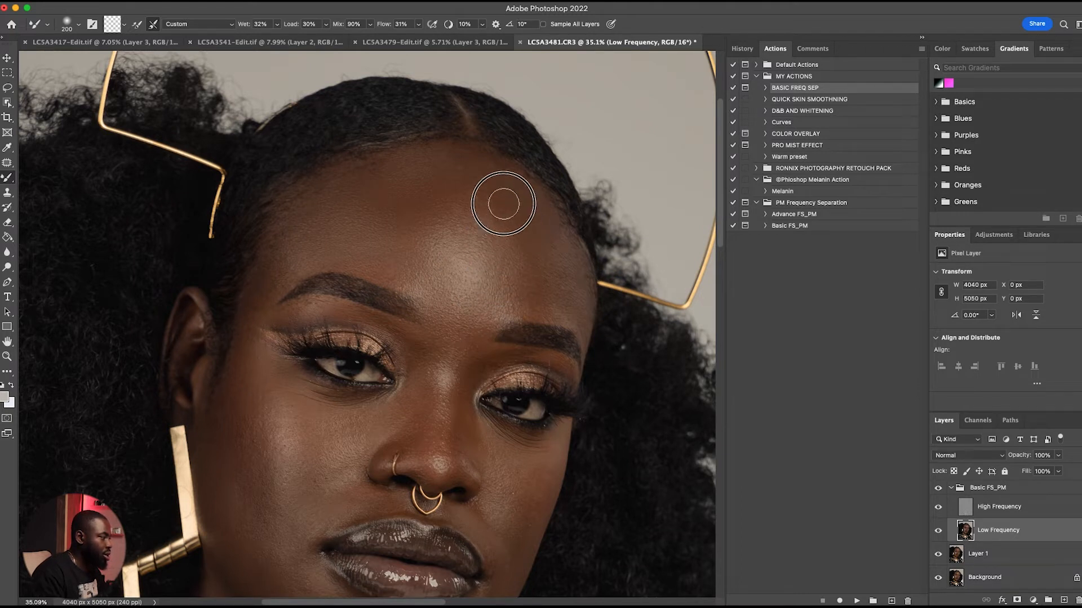
Blend the image-right side of the forehead near the hairline, then smooth inward toward the centre and brows
drag(517, 184, 540, 234)
mouse_move(537, 254)
mouse_down()
mouse_move(520, 292)
mouse_move(535, 308)
mouse_move(571, 286)
mouse_move(569, 295)
mouse_move(543, 236)
mouse_move(567, 258)
mouse_move(563, 241)
mouse_move(572, 294)
mouse_move(544, 295)
mouse_move(579, 306)
mouse_move(496, 284)
mouse_move(461, 327)
mouse_move(417, 246)
mouse_up()
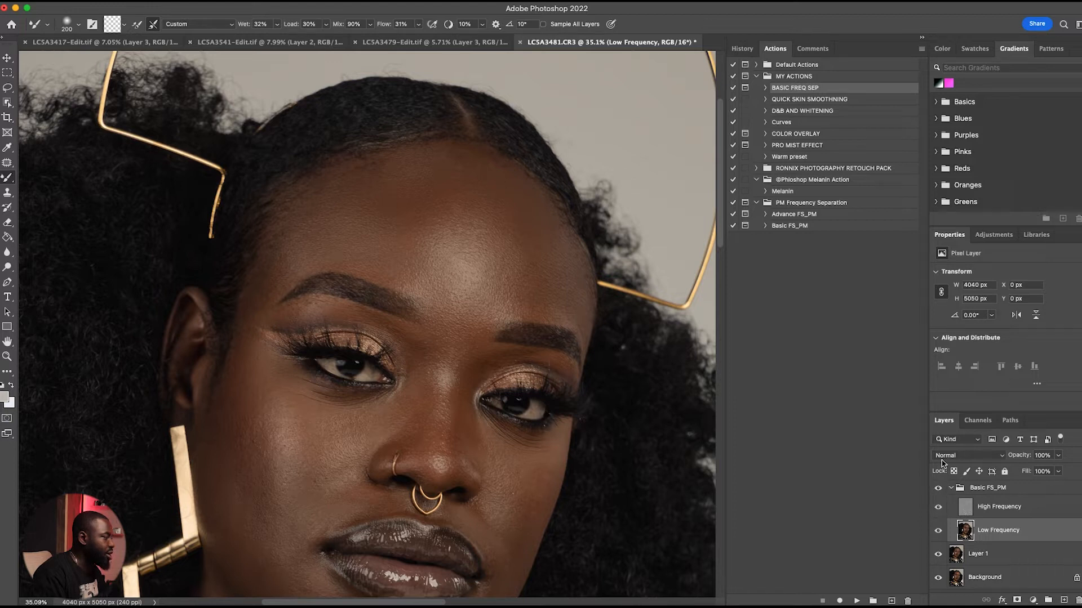
mouse_move(509, 233)
mouse_down()
mouse_move(494, 218)
mouse_move(510, 226)
mouse_move(489, 211)
mouse_move(487, 224)
mouse_move(430, 208)
mouse_move(452, 218)
mouse_move(439, 230)
mouse_move(455, 269)
mouse_move(482, 264)
mouse_move(455, 293)
mouse_move(468, 303)
mouse_move(474, 295)
mouse_move(450, 347)
mouse_move(458, 342)
mouse_move(415, 350)
mouse_up()
Blend the skin above and between the inner ends of the eyebrows with the Mixer Brush at size 125
scroll(415, 350, up, 3)
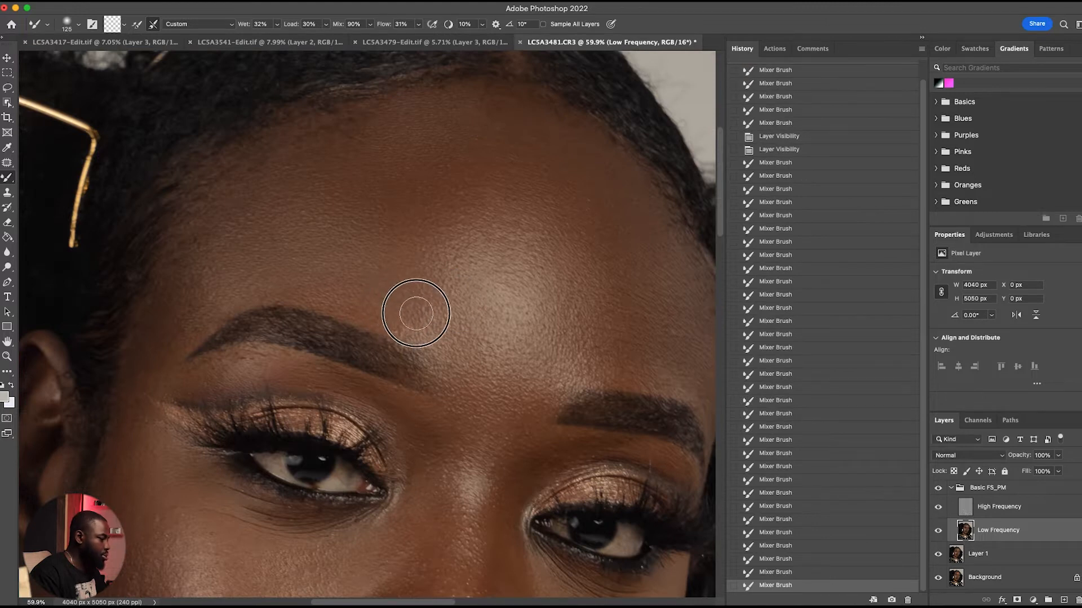
mouse_move(416, 313)
mouse_down()
mouse_move(362, 302)
mouse_move(386, 313)
mouse_move(374, 320)
mouse_move(389, 322)
mouse_move(333, 294)
mouse_move(476, 333)
mouse_move(460, 341)
mouse_move(501, 369)
mouse_move(467, 417)
mouse_move(495, 307)
mouse_move(468, 349)
mouse_up()
scroll(490, 374, down, 3)
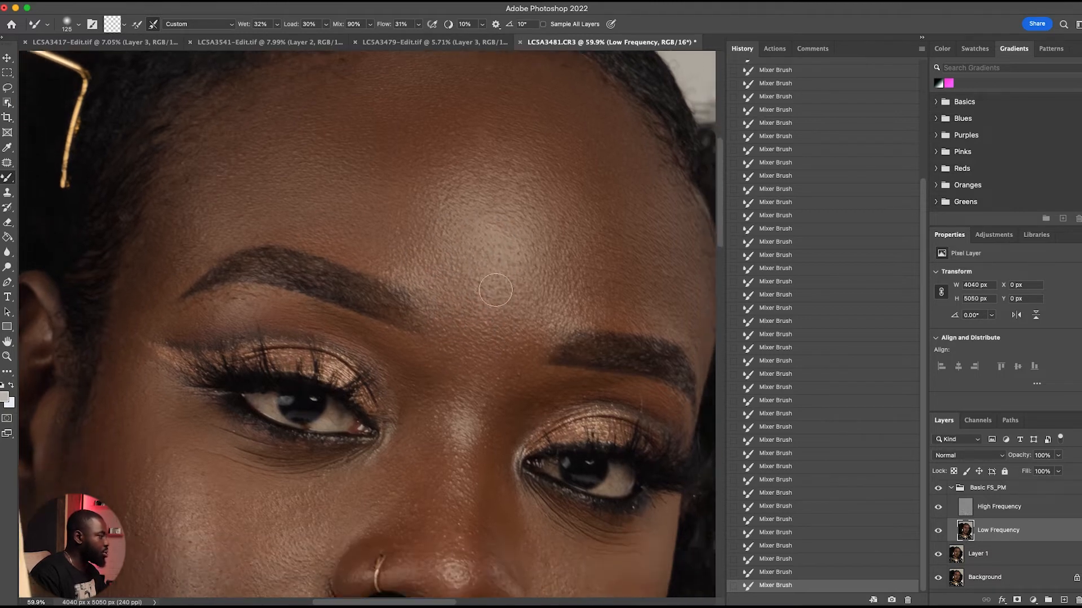
mouse_move(503, 298)
mouse_down()
mouse_move(494, 235)
mouse_move(510, 273)
mouse_move(527, 254)
mouse_move(507, 242)
mouse_move(538, 300)
mouse_up()
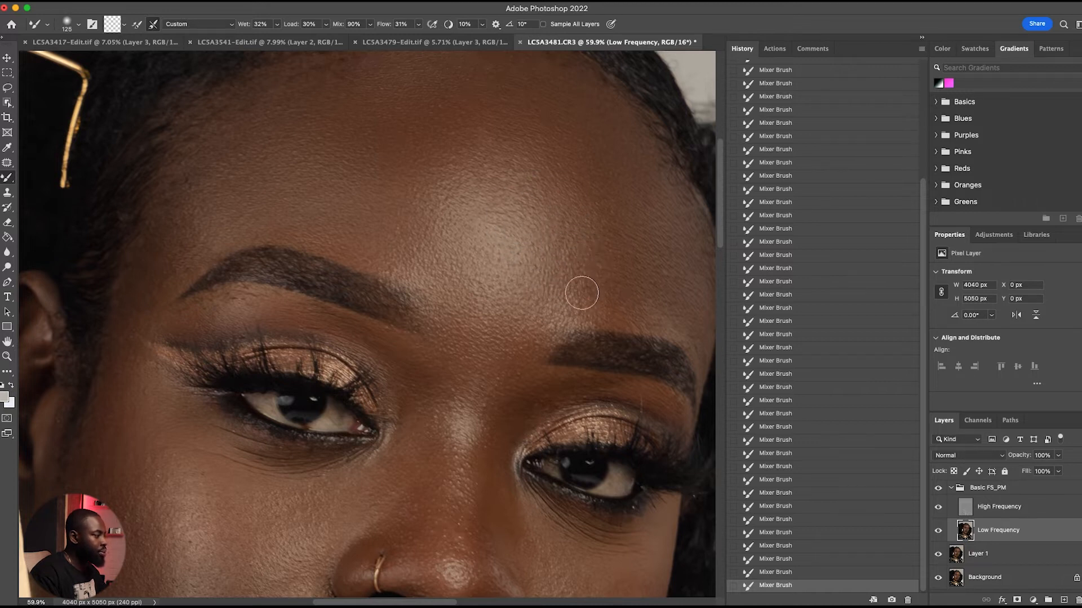
Enlarge the Mixer Brush to 200 and blend the forehead highlight into the skin above the image-right eyebrow
key(bracketright)
key(bracketright)
key(bracketright)
mouse_move(598, 236)
mouse_down()
mouse_move(603, 229)
mouse_move(619, 258)
mouse_move(654, 268)
mouse_move(601, 237)
mouse_move(631, 220)
mouse_up()
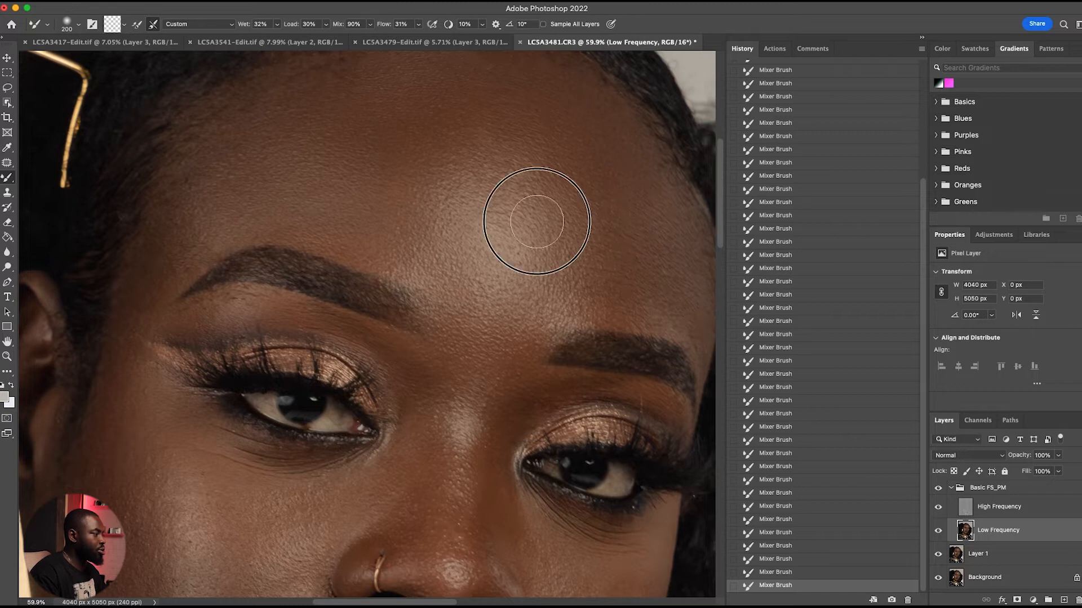
drag(418, 244, 634, 233)
drag(412, 256, 649, 257)
drag(496, 259, 710, 179)
click(734, 177)
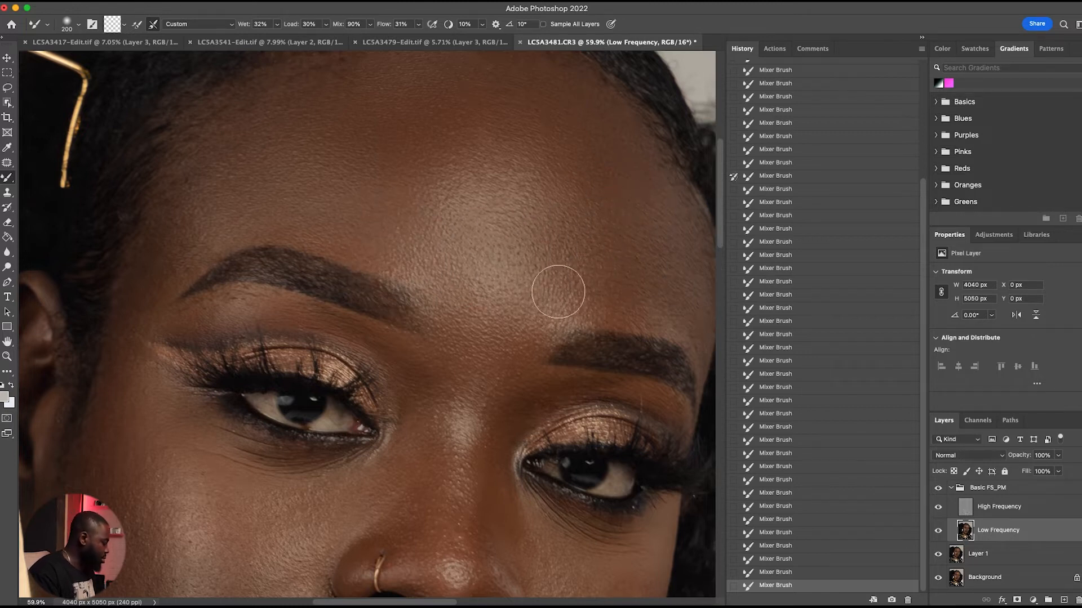
Step back through the last few Mixer Brush strokes on the forehead and restore them to compare the blending
key(super+z)
key(super+z)
key(super+z)
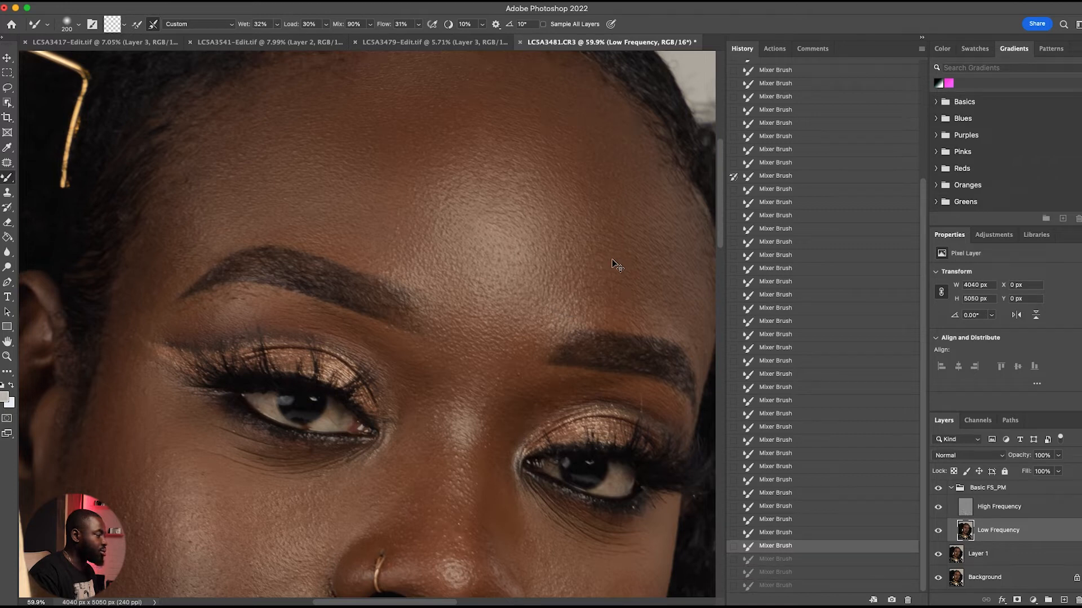
key(super+shift+z)
key(super+shift+z)
key(super+shift+z)
key(super+shift+z)
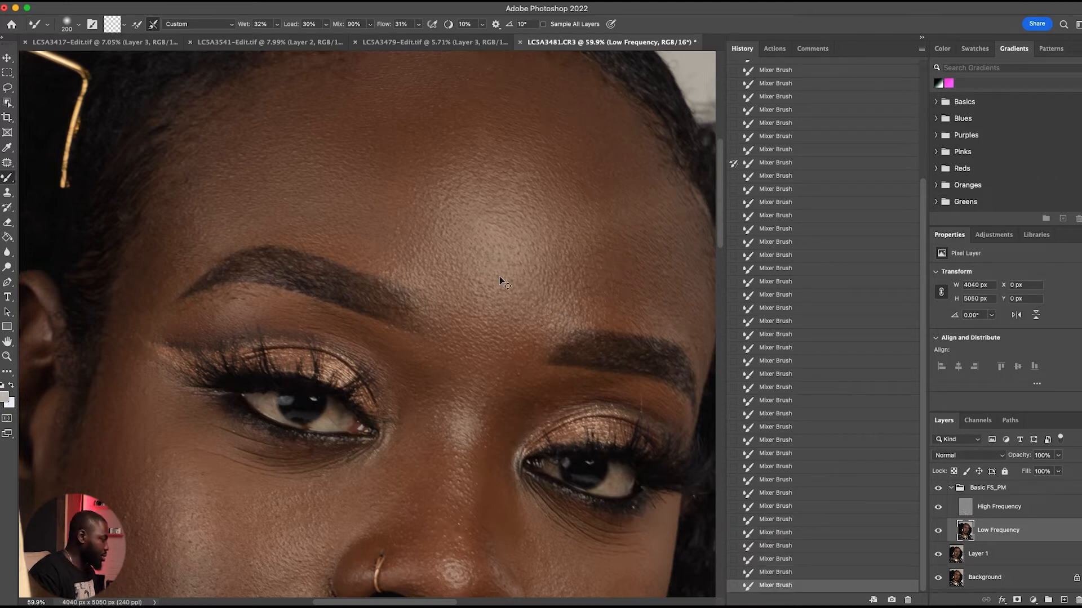
Try further blending on the forehead highlight and near the image-right temple, undoing the latest strokes
key(super+z)
drag(549, 225, 526, 252)
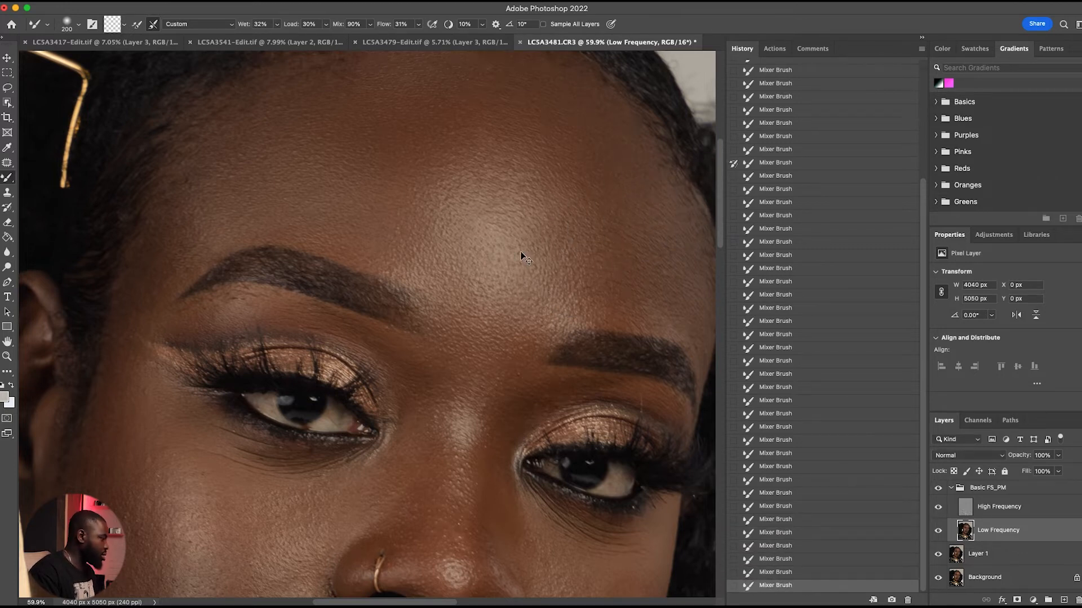
key(super+z)
drag(676, 228, 648, 237)
key(super+z)
key(super+z)
key(super+z)
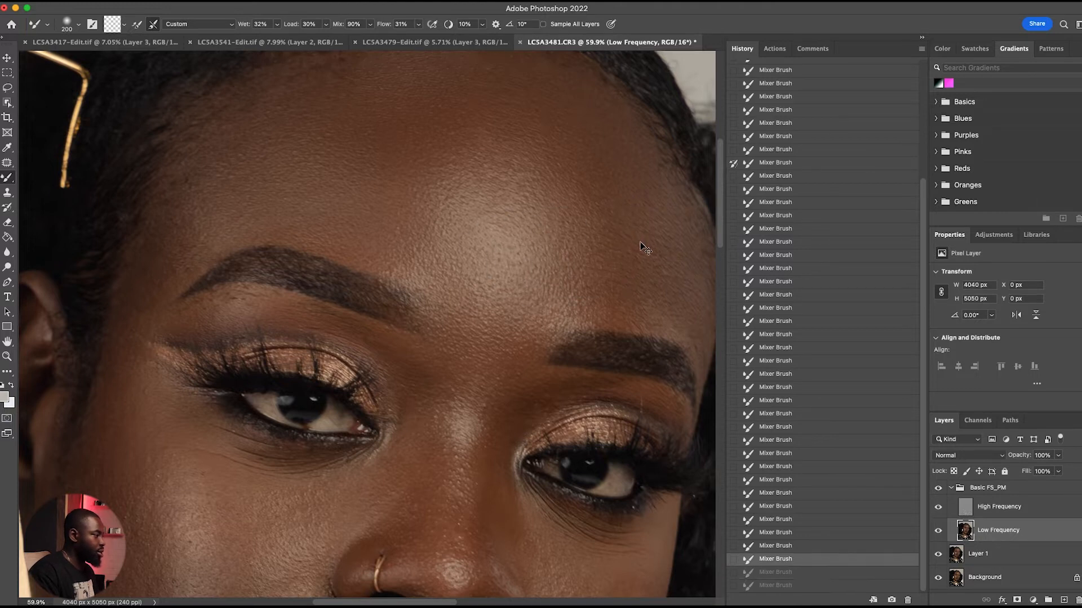
Blend the image-right edge and top of the forehead highlight at brush size 200, comparing with the Basic FS_PM group hidden and shown
drag(547, 246, 575, 273)
drag(570, 284, 580, 294)
drag(596, 262, 607, 222)
drag(609, 206, 603, 228)
mouse_move(598, 202)
mouse_down()
mouse_move(573, 161)
mouse_move(592, 187)
mouse_move(536, 150)
mouse_up()
mouse_move(536, 150)
mouse_down()
mouse_move(497, 128)
mouse_move(421, 190)
mouse_move(405, 225)
mouse_up()
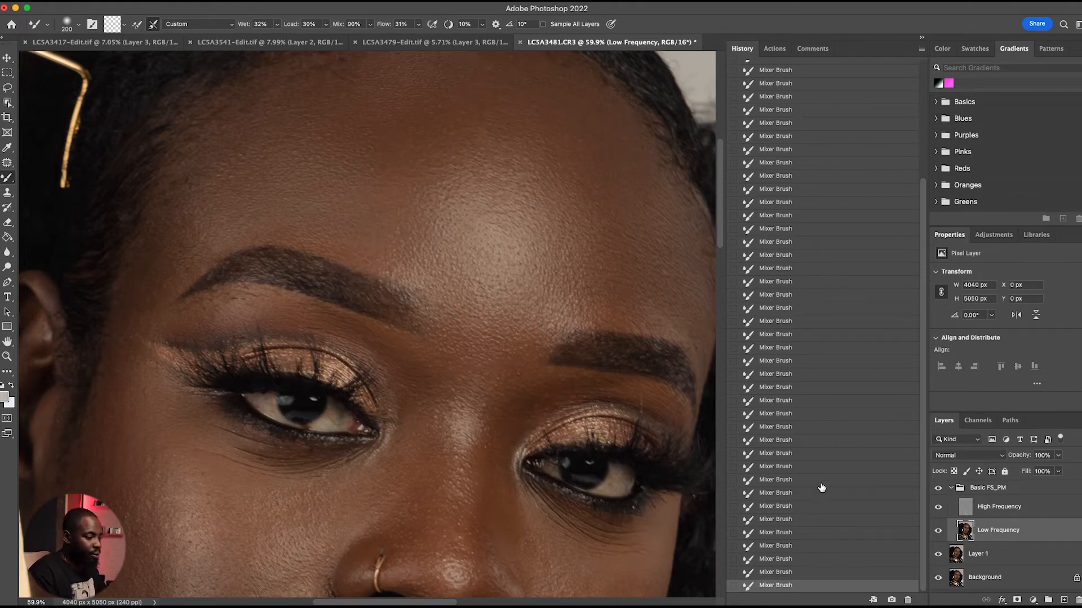
click(937, 488)
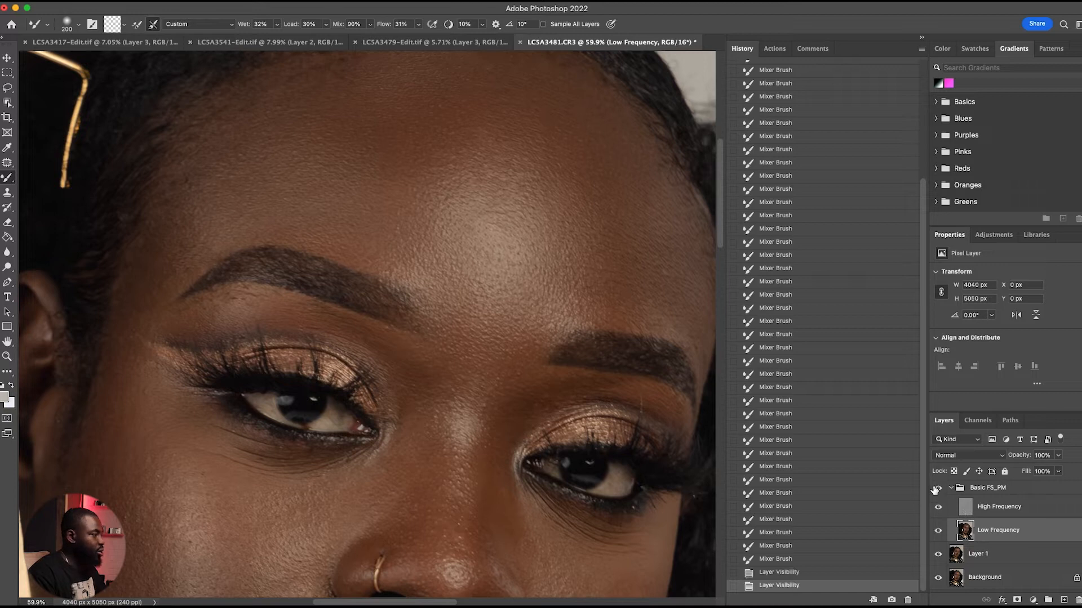
click(938, 488)
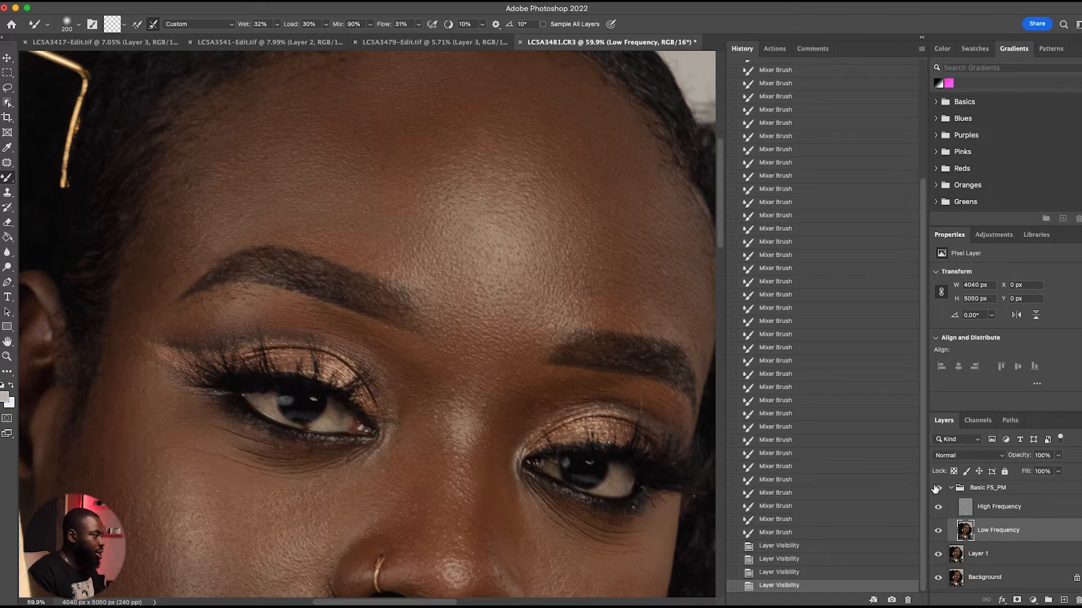
Reduce the Mixer Brush and blend the skin from the tail of the image-left eyebrow down along the temple
drag(292, 321, 429, 166)
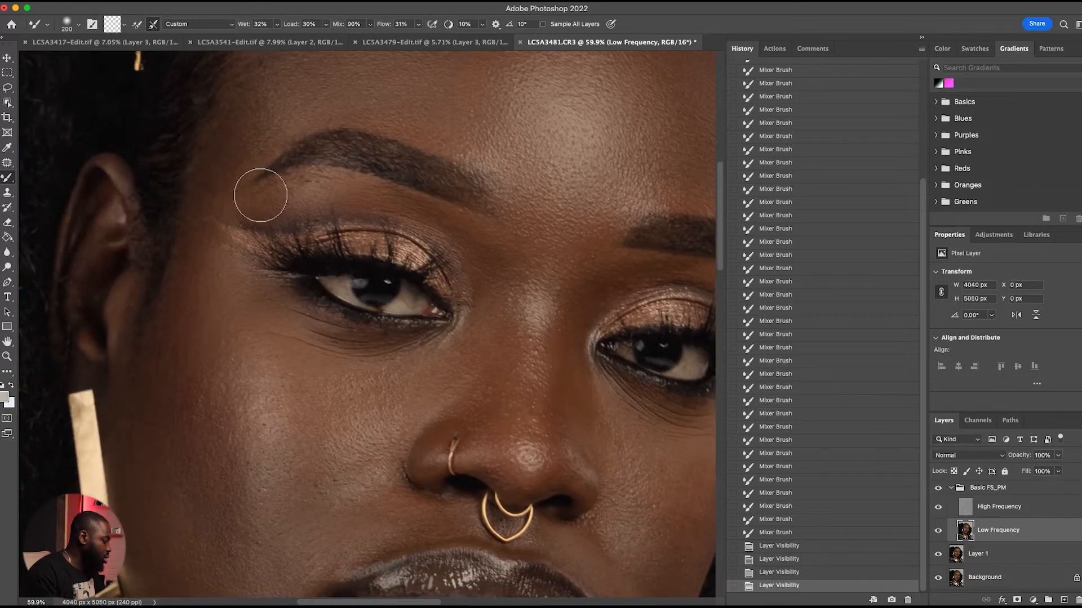
key(bracketleft)
key(bracketleft)
key(bracketleft)
key(bracketleft)
mouse_move(282, 190)
mouse_down()
mouse_move(335, 196)
mouse_move(344, 184)
mouse_move(286, 194)
mouse_move(246, 217)
mouse_move(269, 139)
mouse_move(230, 169)
mouse_move(281, 102)
mouse_move(237, 157)
mouse_up()
drag(217, 157, 200, 176)
drag(242, 169, 225, 204)
drag(213, 211, 195, 254)
mouse_move(198, 262)
mouse_down()
mouse_move(241, 308)
mouse_move(206, 215)
mouse_move(183, 215)
mouse_up()
Set the Mixer Brush to size 150 and smooth the tones of the image-left cheek beneath the eye towards the nose
key(bracketright)
key(bracketright)
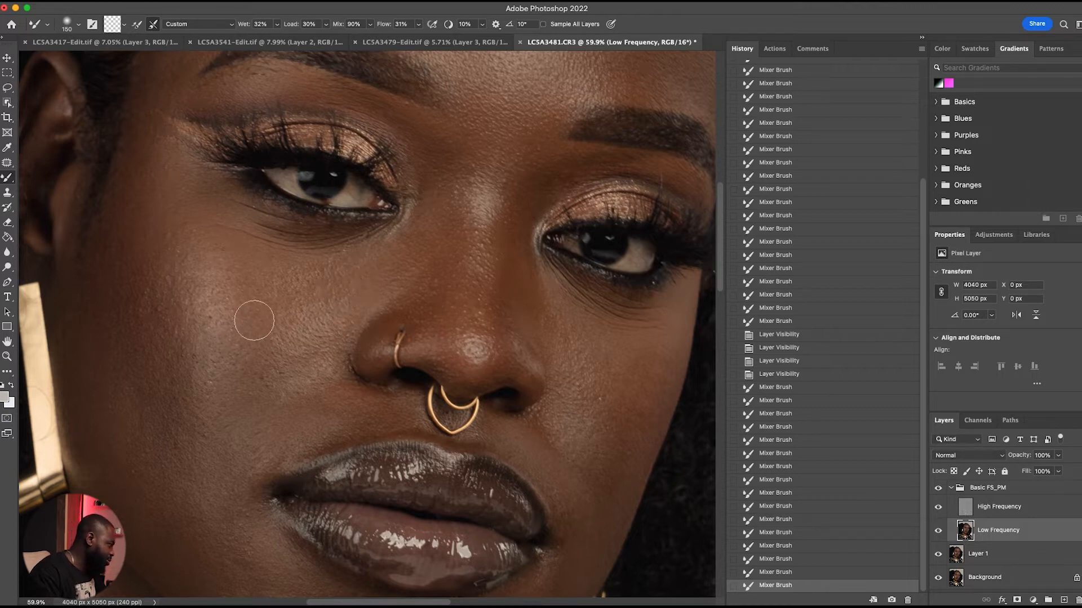
drag(199, 289, 253, 290)
drag(213, 293, 304, 277)
drag(220, 288, 299, 279)
mouse_move(211, 285)
mouse_down()
mouse_move(355, 274)
mouse_move(304, 262)
mouse_up()
drag(205, 242, 354, 259)
mouse_move(237, 264)
mouse_down()
mouse_move(307, 263)
mouse_move(309, 282)
mouse_move(399, 273)
mouse_up()
mouse_move(226, 316)
mouse_down()
mouse_move(267, 329)
mouse_move(228, 319)
mouse_move(330, 317)
mouse_move(284, 348)
mouse_move(332, 332)
mouse_move(221, 359)
mouse_move(281, 357)
mouse_move(228, 321)
mouse_move(287, 332)
mouse_move(292, 313)
mouse_move(292, 297)
mouse_move(219, 285)
mouse_up()
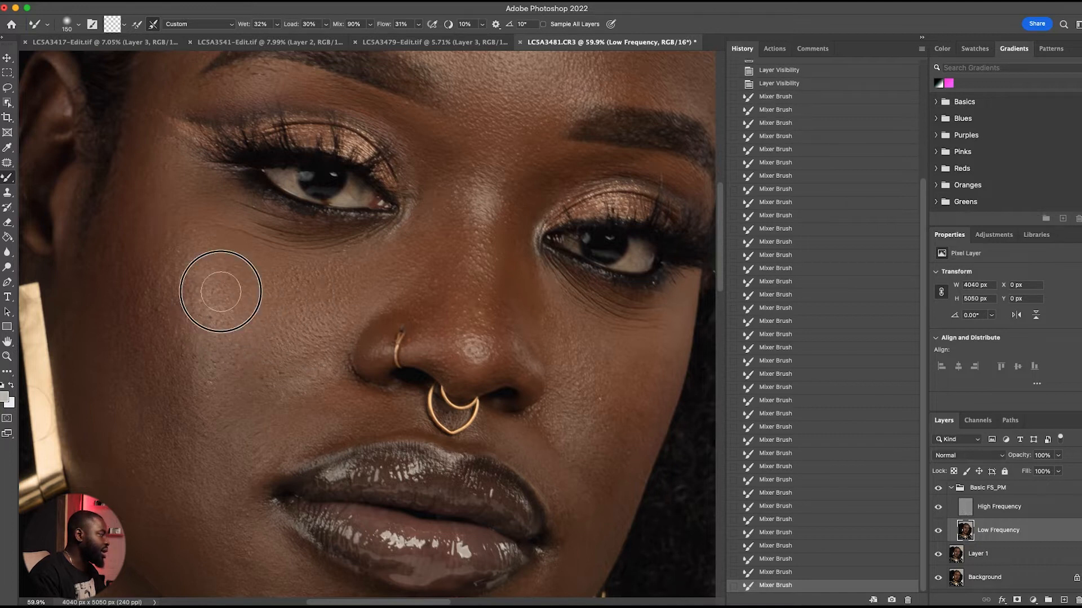
alt+click(431, 248)
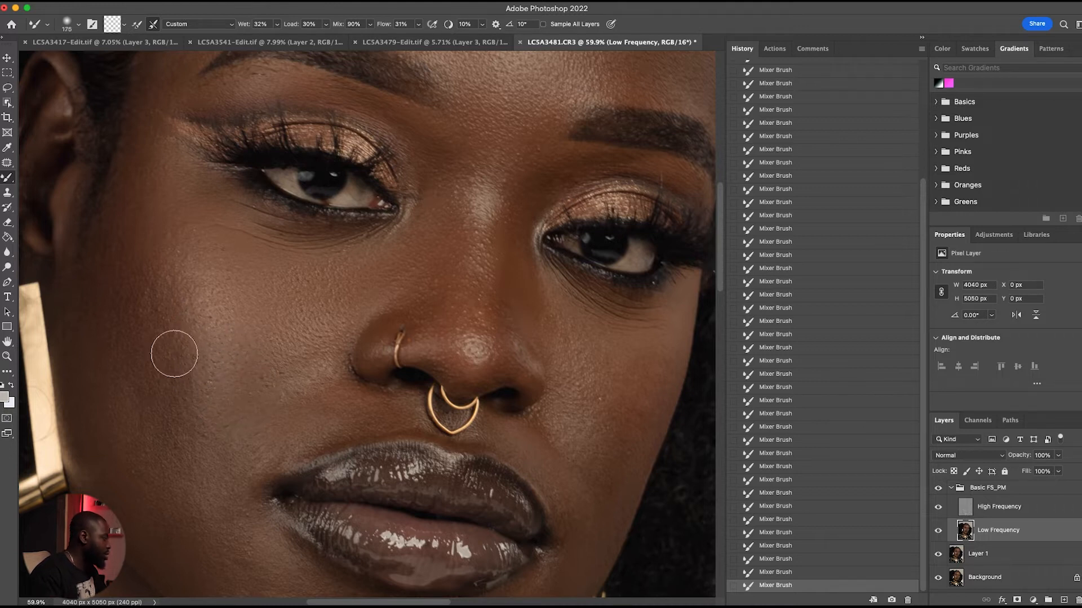
Enlarge the Mixer Brush to 250 and blend the outer side of the image-left cheek beside the earring
key(bracketright)
key(bracketright)
drag(156, 394, 267, 318)
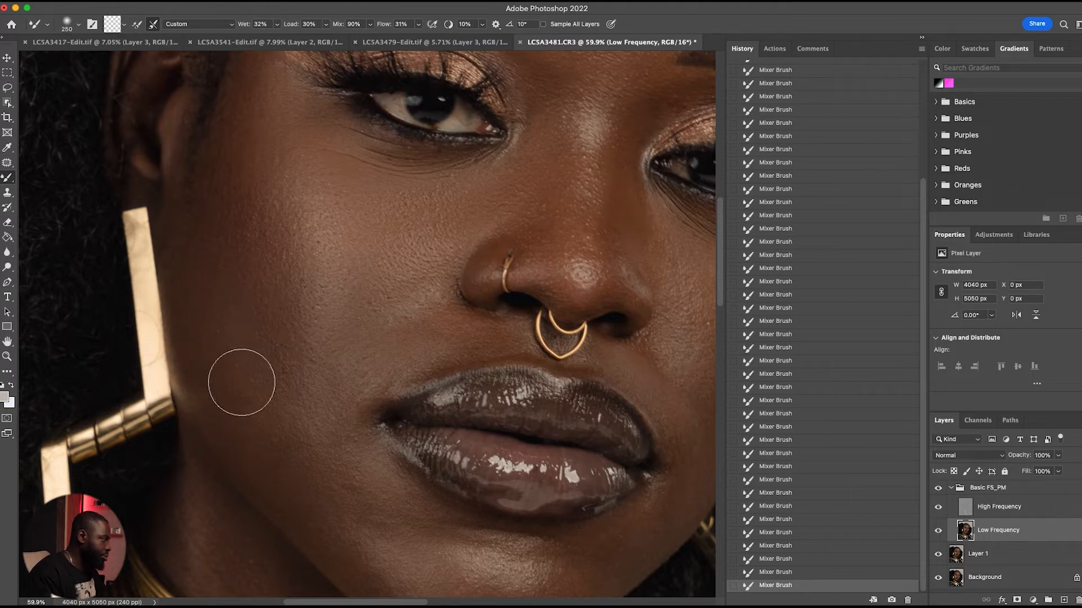
mouse_move(266, 302)
mouse_down()
mouse_move(327, 363)
mouse_move(291, 370)
mouse_move(310, 416)
mouse_move(266, 305)
mouse_up()
drag(239, 141, 254, 106)
drag(240, 219, 236, 321)
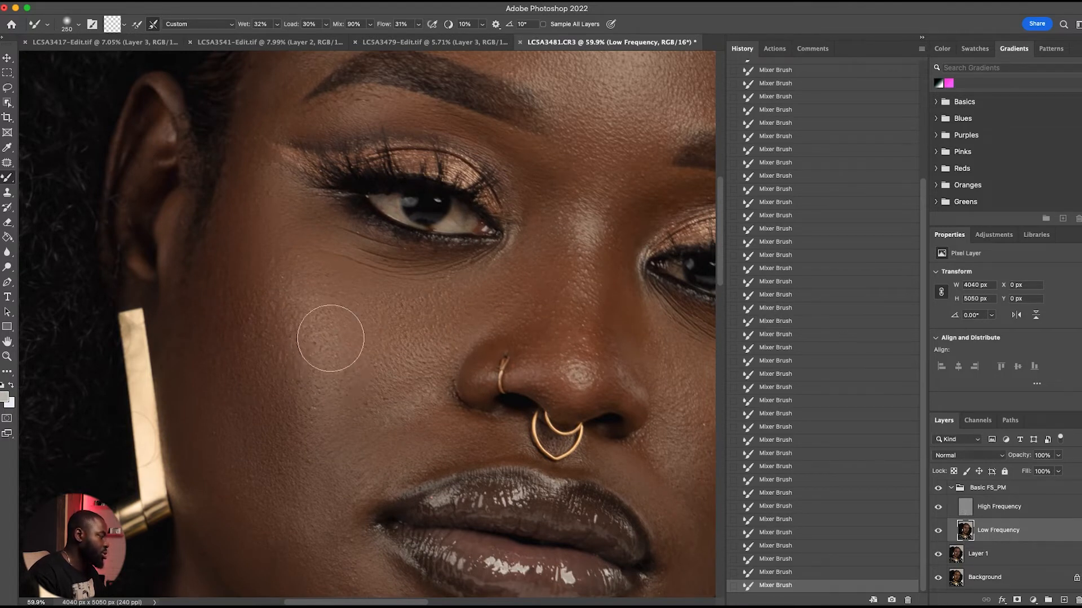
Blend the centre of the image-left cheek towards the nose, reducing the Mixer Brush to 150 for the lower area
mouse_move(310, 352)
mouse_down()
mouse_move(372, 313)
mouse_move(408, 356)
mouse_move(313, 302)
mouse_move(442, 342)
mouse_move(369, 368)
mouse_move(415, 387)
mouse_move(410, 417)
mouse_move(410, 324)
mouse_up()
key(bracketleft)
key(bracketleft)
key(bracketleft)
mouse_move(369, 375)
mouse_down()
mouse_move(356, 381)
mouse_move(403, 355)
mouse_move(458, 345)
mouse_move(415, 370)
mouse_move(306, 391)
mouse_move(331, 295)
mouse_move(278, 331)
mouse_move(369, 389)
mouse_up()
Smooth the tones of the chin and the skin below the lower lip with the Mixer Brush at size 150
drag(398, 454, 318, 344)
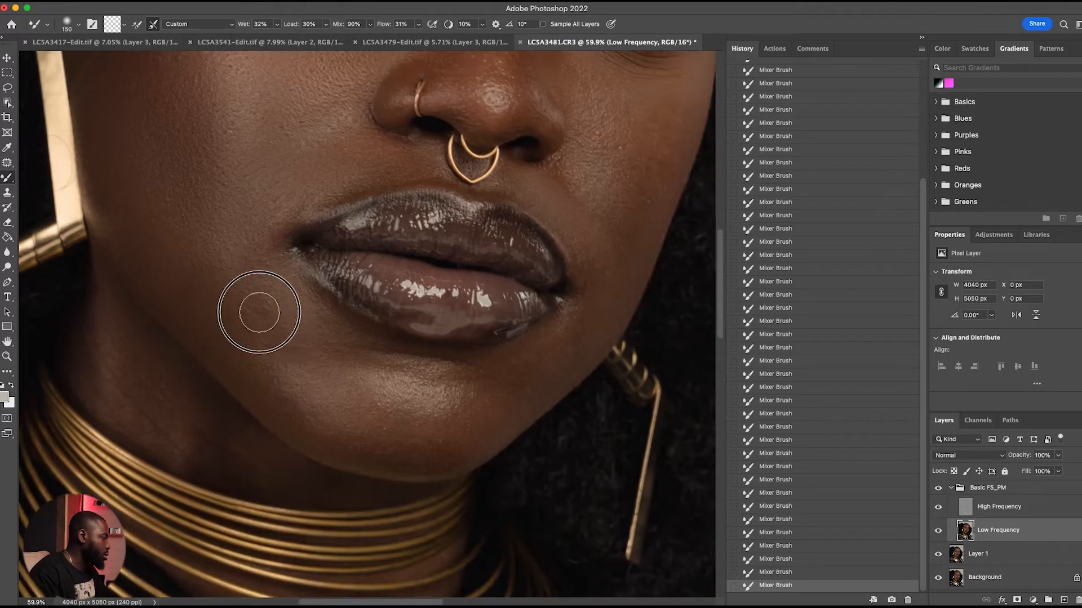
mouse_move(300, 394)
mouse_down()
mouse_move(374, 434)
mouse_move(329, 378)
mouse_move(343, 343)
mouse_move(420, 398)
mouse_move(429, 382)
mouse_move(417, 395)
mouse_move(434, 409)
mouse_move(508, 395)
mouse_move(425, 432)
mouse_move(369, 423)
mouse_move(528, 357)
mouse_move(552, 362)
mouse_move(585, 316)
mouse_up()
mouse_move(446, 410)
mouse_down()
mouse_move(316, 411)
mouse_move(422, 406)
mouse_move(454, 380)
mouse_move(362, 406)
mouse_up()
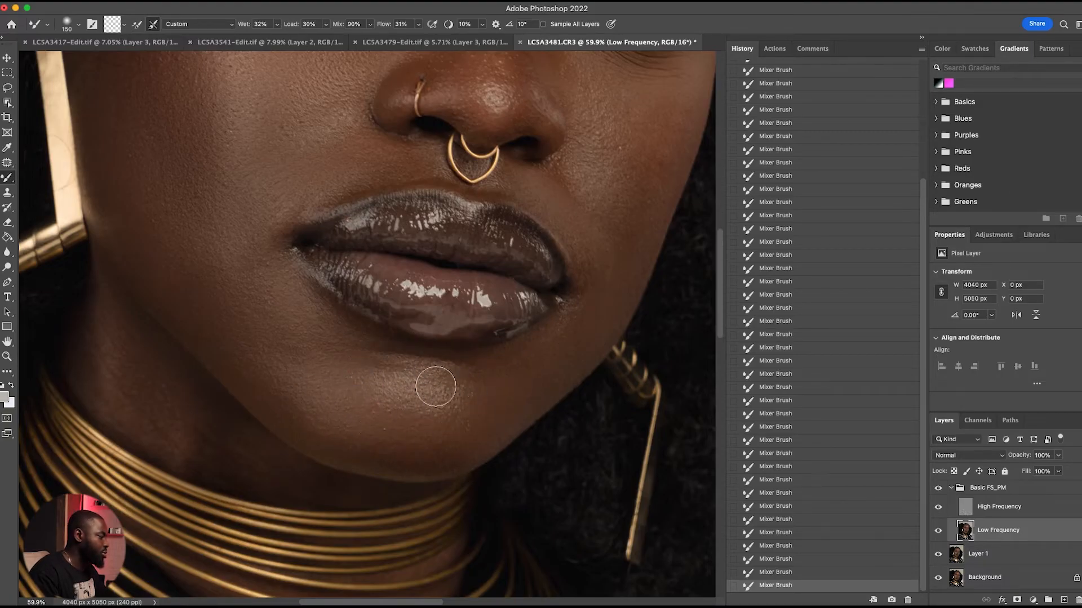
mouse_move(460, 373)
mouse_down()
mouse_move(440, 383)
mouse_move(457, 411)
mouse_up()
drag(509, 373, 361, 427)
mouse_move(107, 421)
mouse_down()
mouse_move(89, 421)
mouse_move(155, 379)
mouse_move(203, 387)
mouse_move(199, 377)
mouse_up()
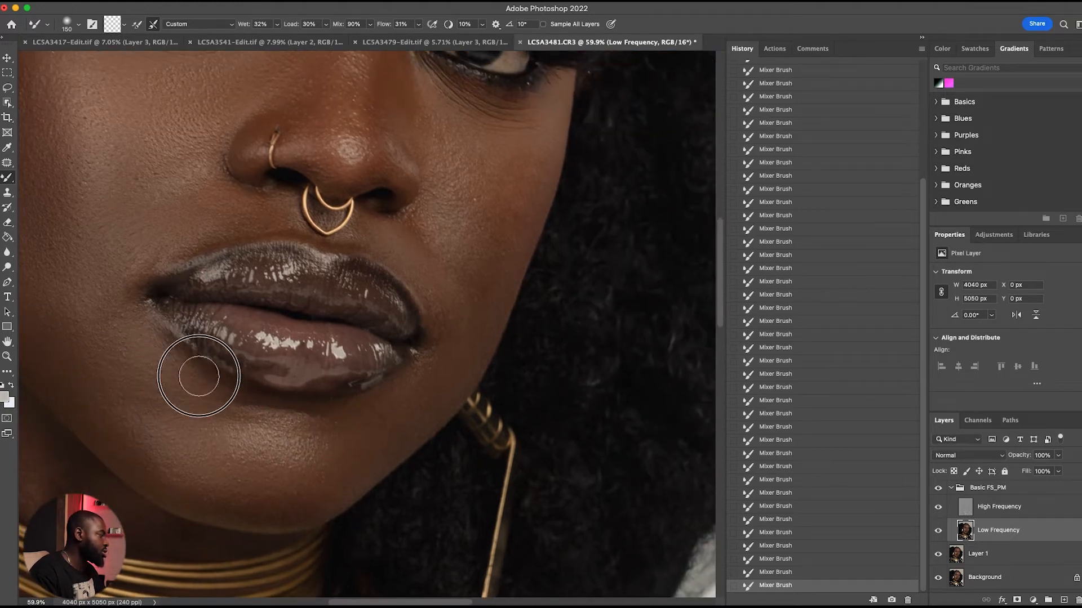
Blend the image-right cheek from beside the mouth up to the under-eye area with Mixer Brush sizes from 60 to 125
mouse_move(469, 314)
mouse_down()
mouse_move(495, 325)
mouse_move(434, 338)
mouse_move(446, 355)
mouse_move(404, 420)
mouse_move(475, 348)
mouse_up()
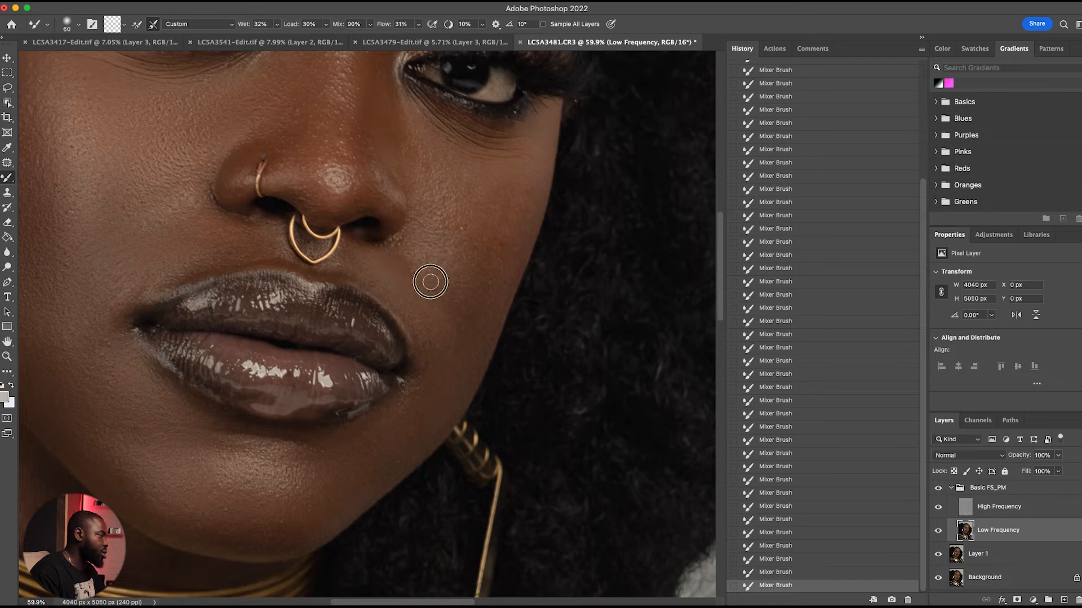
drag(430, 282, 404, 277)
mouse_move(424, 242)
mouse_down()
mouse_move(378, 249)
mouse_move(428, 233)
mouse_move(417, 244)
mouse_move(446, 277)
mouse_move(451, 236)
mouse_up()
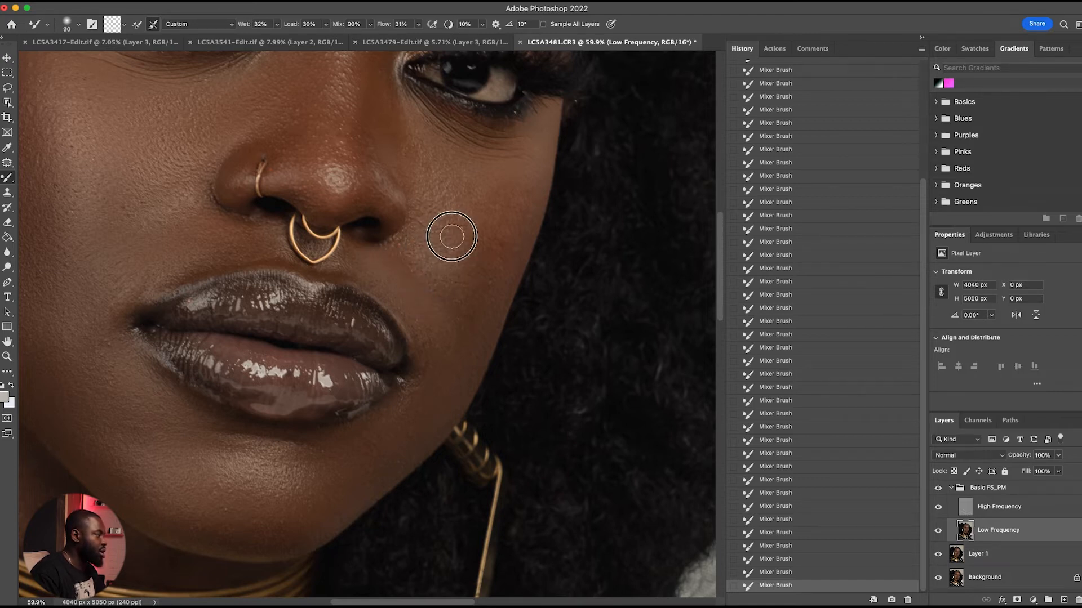
drag(422, 170, 434, 181)
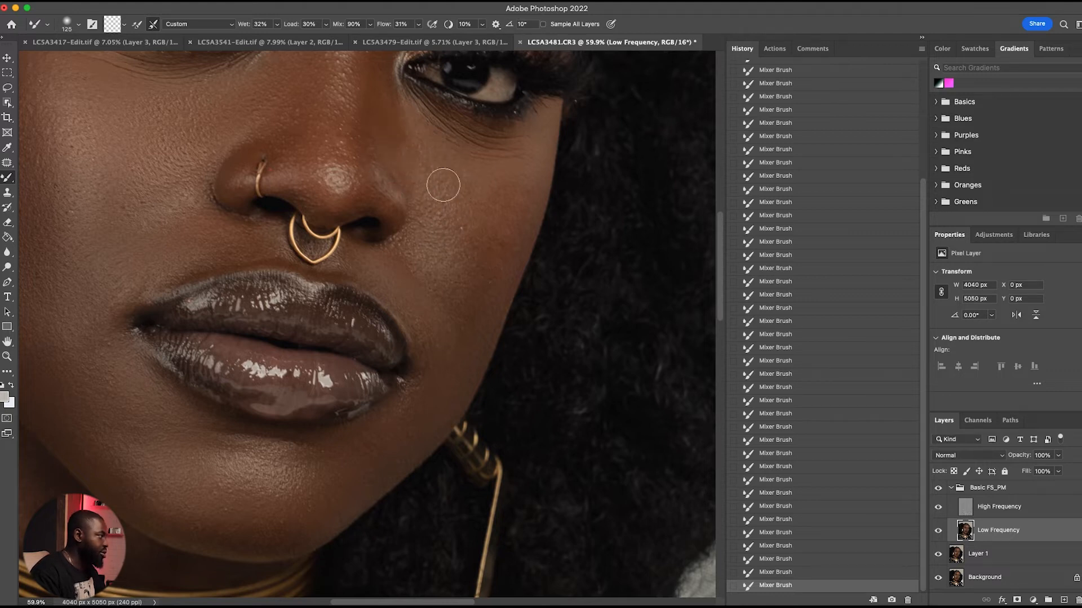
drag(418, 122, 431, 174)
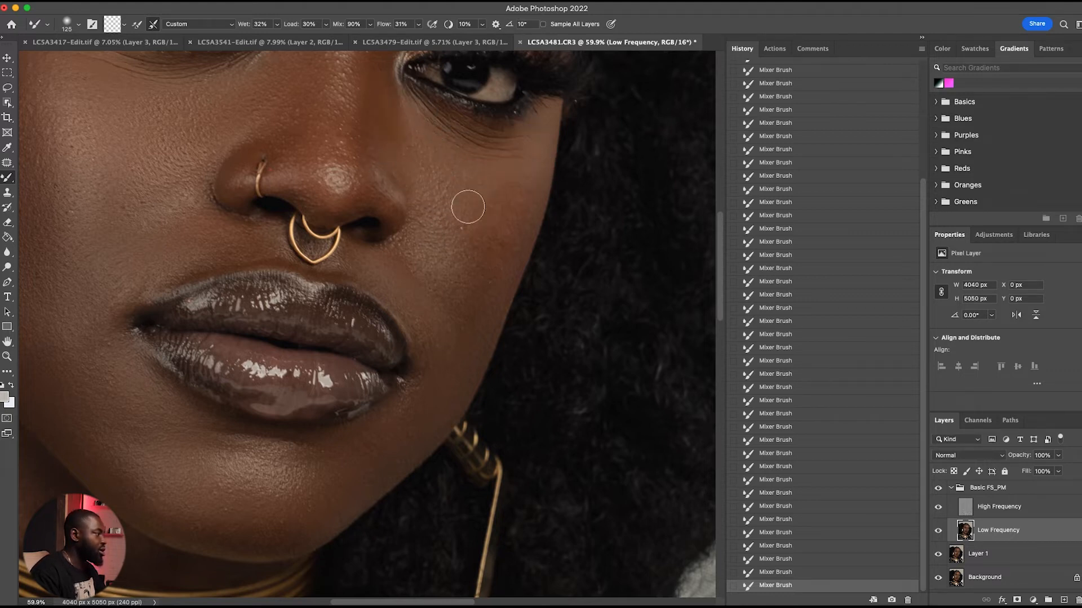
mouse_move(458, 223)
mouse_down()
mouse_move(459, 244)
mouse_move(526, 169)
mouse_up()
mouse_move(445, 205)
mouse_down()
mouse_move(420, 252)
mouse_move(415, 244)
mouse_move(428, 278)
mouse_move(355, 259)
mouse_move(389, 285)
mouse_move(428, 289)
mouse_move(470, 248)
mouse_move(466, 316)
mouse_move(333, 350)
mouse_up()
Compare the whole portrait before and after the tone blending by toggling the retouching's visibility
scroll(451, 318, down, 3)
key(super+equal)
super+click(438, 320)
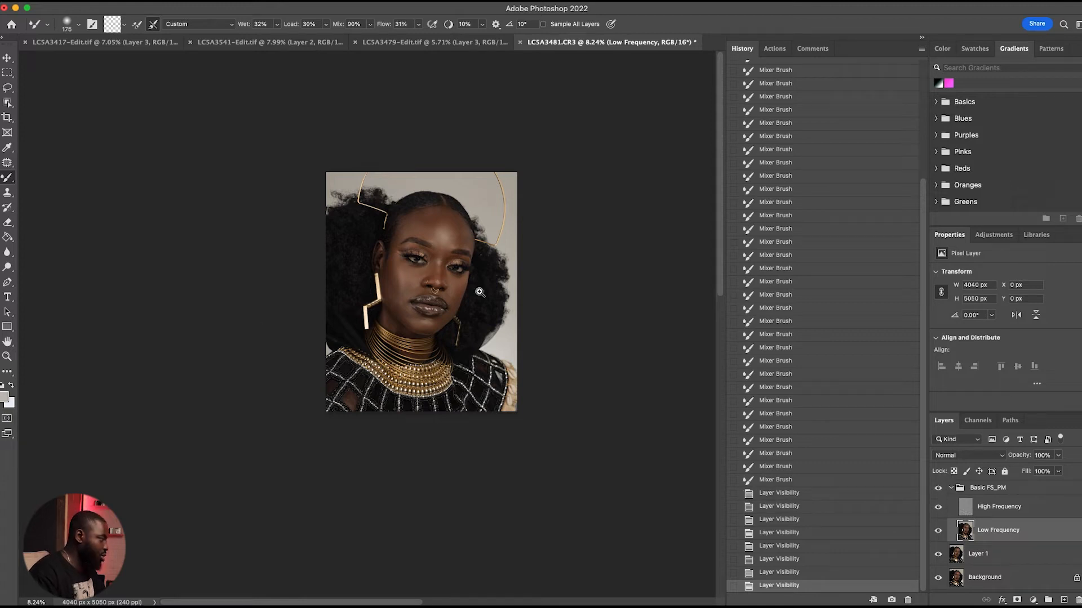
Blend the bridge of the nose and the skin beside the image-right inner eye corner and brow at brush size 90
drag(432, 280, 482, 272)
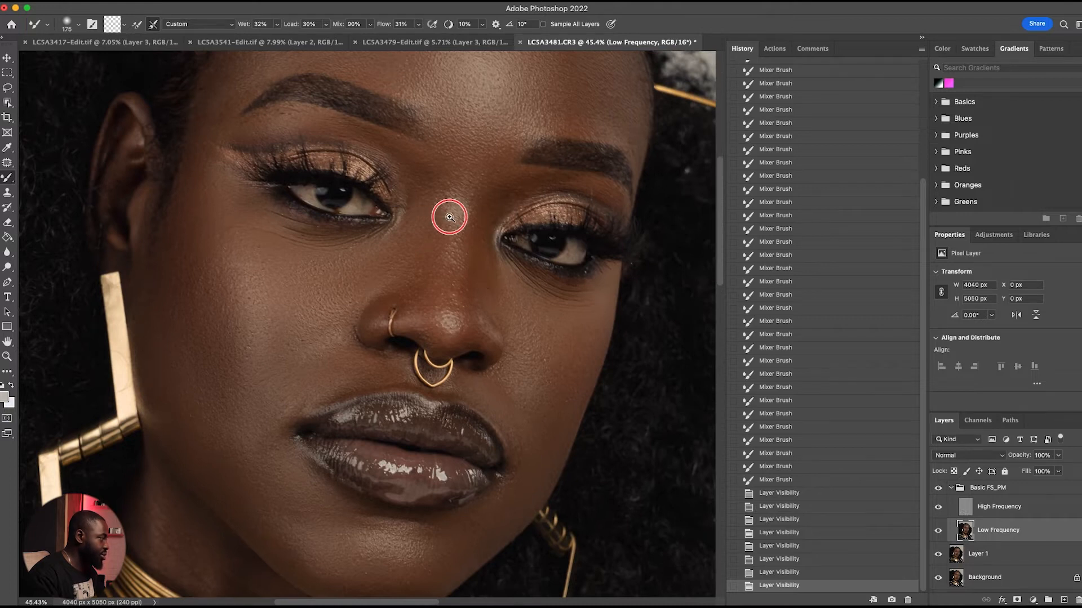
drag(450, 216, 447, 216)
mouse_move(422, 251)
mouse_down()
mouse_move(418, 272)
mouse_move(382, 306)
mouse_move(411, 326)
mouse_move(430, 295)
mouse_move(415, 212)
mouse_move(411, 227)
mouse_move(459, 189)
mouse_move(454, 280)
mouse_move(428, 343)
mouse_move(472, 296)
mouse_up()
mouse_move(476, 258)
mouse_down()
mouse_move(487, 289)
mouse_move(514, 316)
mouse_move(510, 287)
mouse_move(533, 294)
mouse_move(559, 384)
mouse_move(510, 318)
mouse_move(488, 339)
mouse_move(486, 370)
mouse_move(451, 373)
mouse_move(385, 339)
mouse_move(403, 355)
mouse_up()
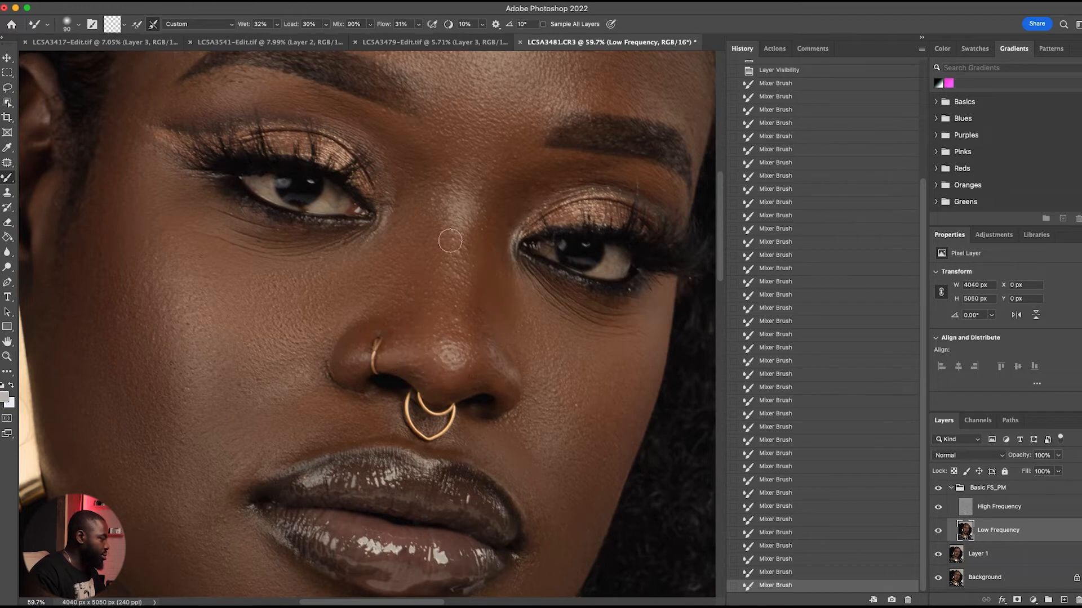
drag(512, 248, 584, 168)
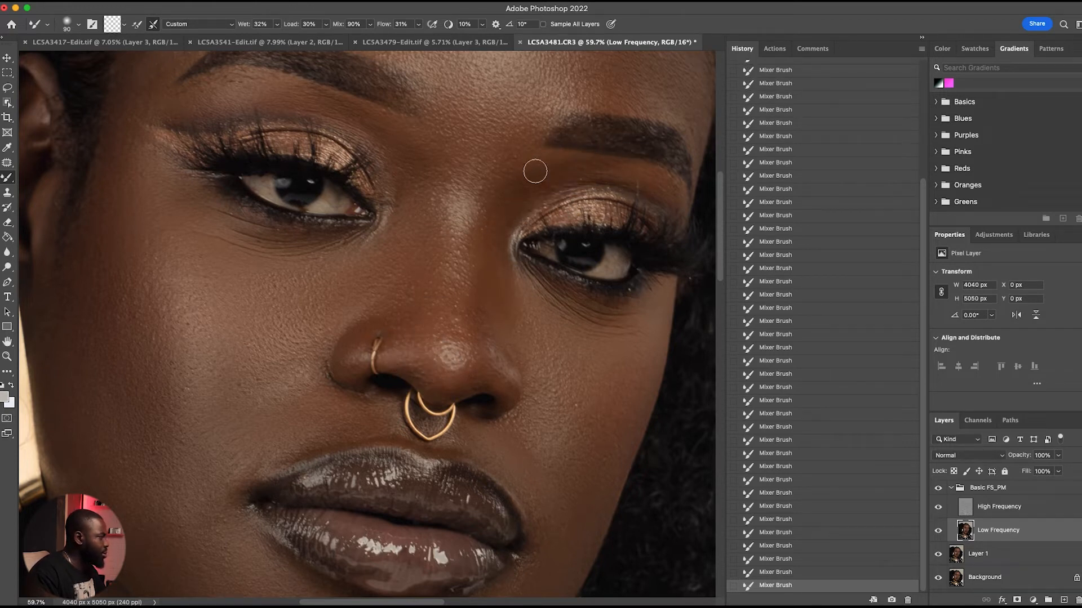
drag(522, 197, 496, 229)
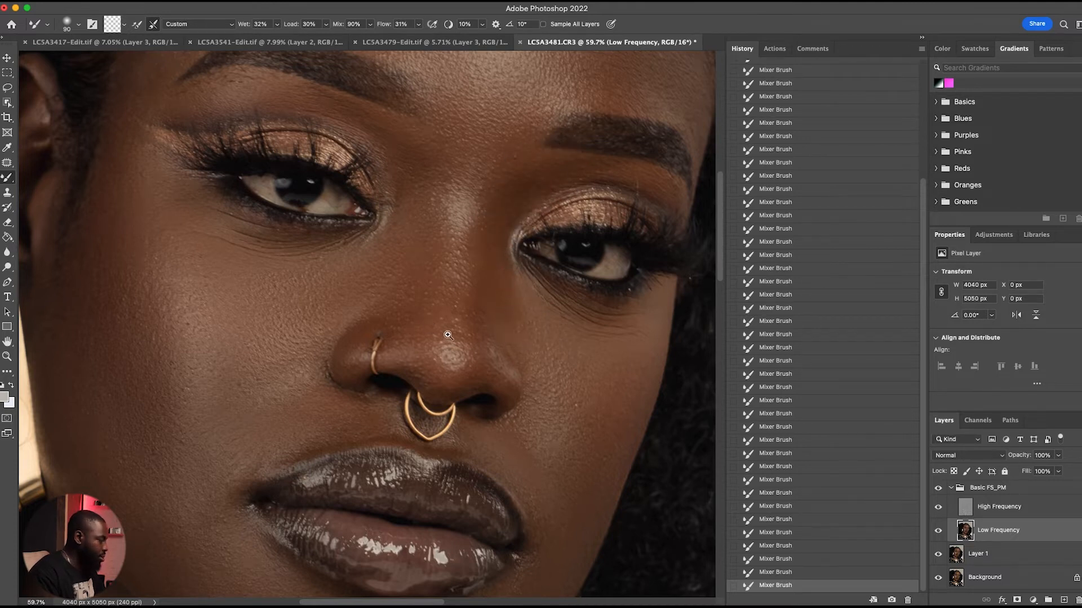
Enlarge the Mixer Brush to 175 and even out the image-left lower cheek and jawline, finishing with size 125
alt+click(466, 336)
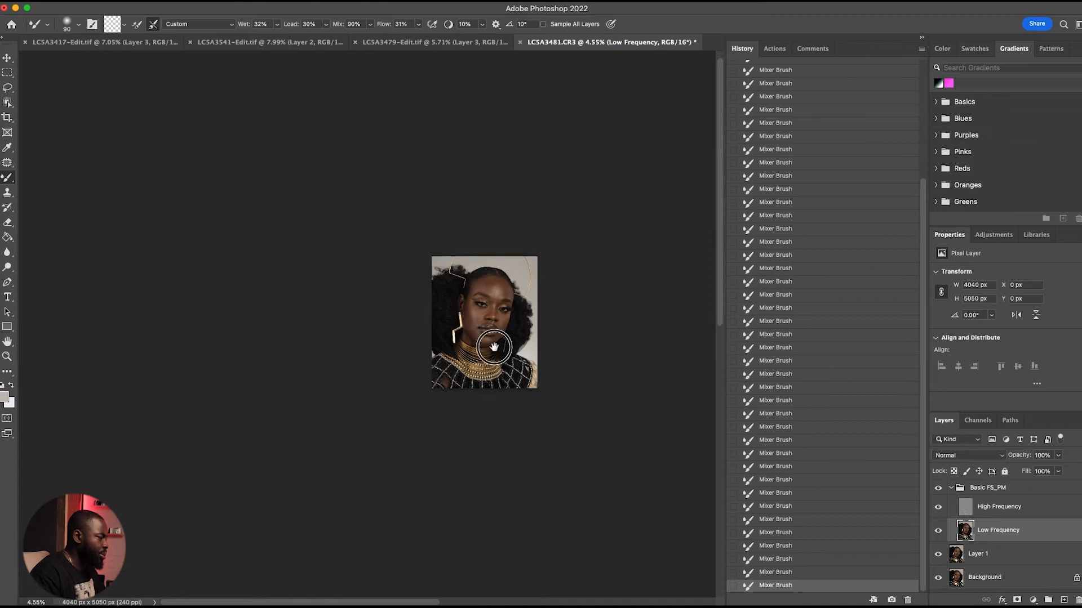
mouse_move(494, 314)
mouse_down()
mouse_move(610, 309)
mouse_move(568, 315)
mouse_up()
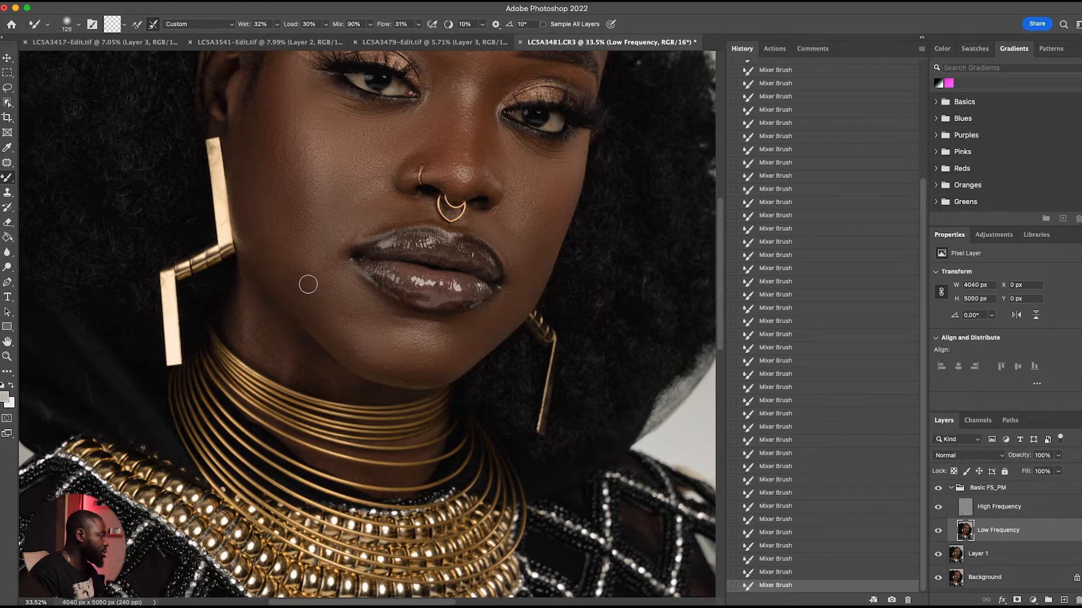
key(bracketright)
key(bracketright)
mouse_move(299, 267)
mouse_down()
mouse_move(315, 290)
mouse_move(329, 271)
mouse_move(351, 295)
mouse_move(292, 281)
mouse_up()
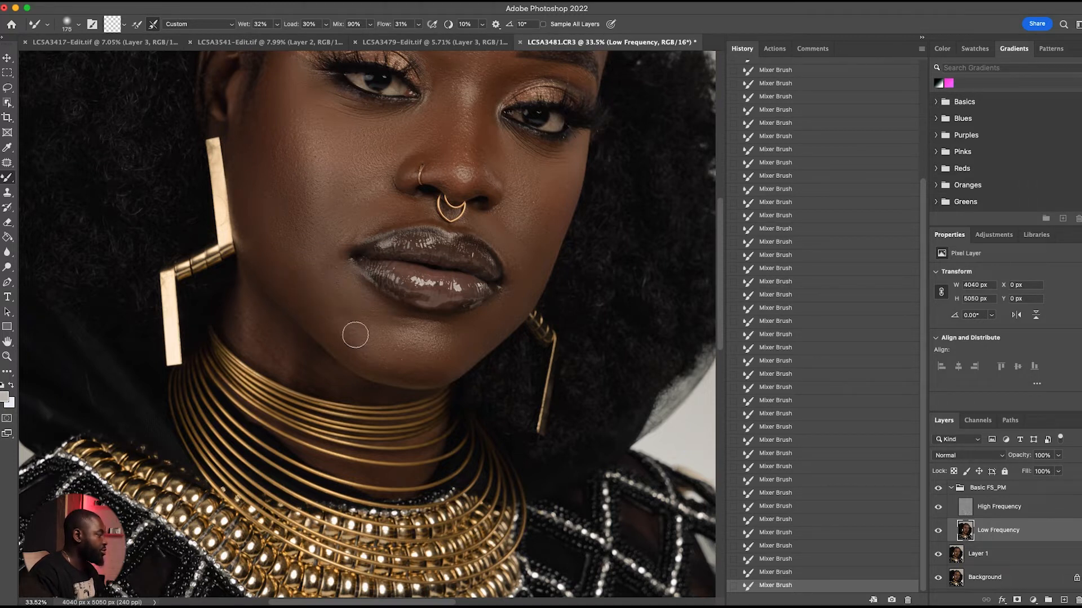
drag(336, 315, 339, 304)
mouse_move(256, 242)
mouse_down()
mouse_move(268, 252)
mouse_move(269, 195)
mouse_up()
mouse_move(281, 259)
mouse_down()
mouse_move(316, 245)
mouse_move(357, 201)
mouse_move(439, 205)
mouse_move(382, 209)
mouse_move(414, 217)
mouse_up()
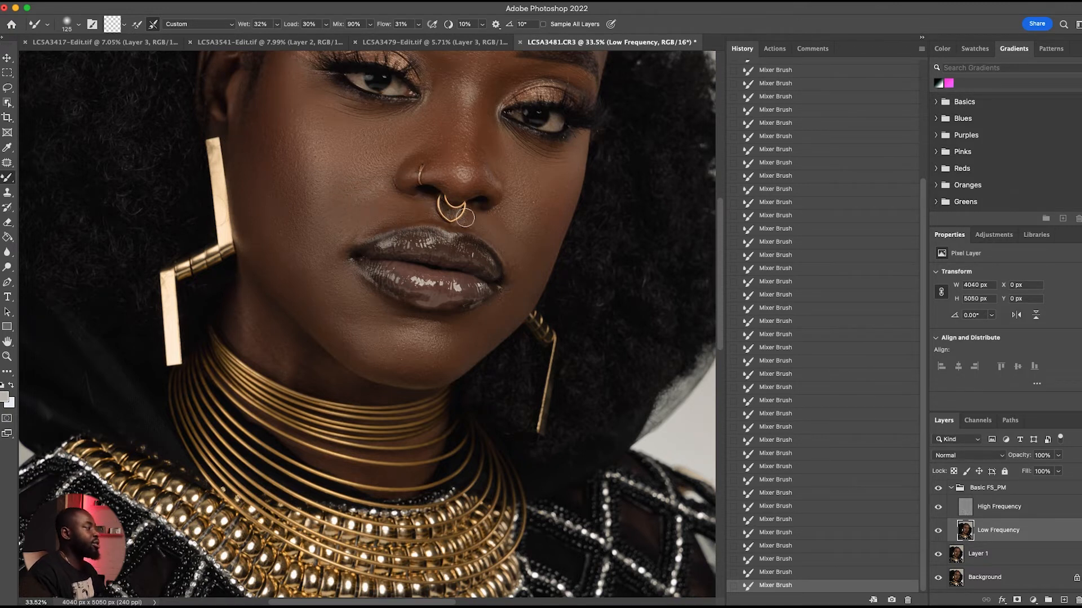
mouse_move(487, 219)
mouse_down()
mouse_move(465, 217)
mouse_move(518, 248)
mouse_move(399, 270)
mouse_up()
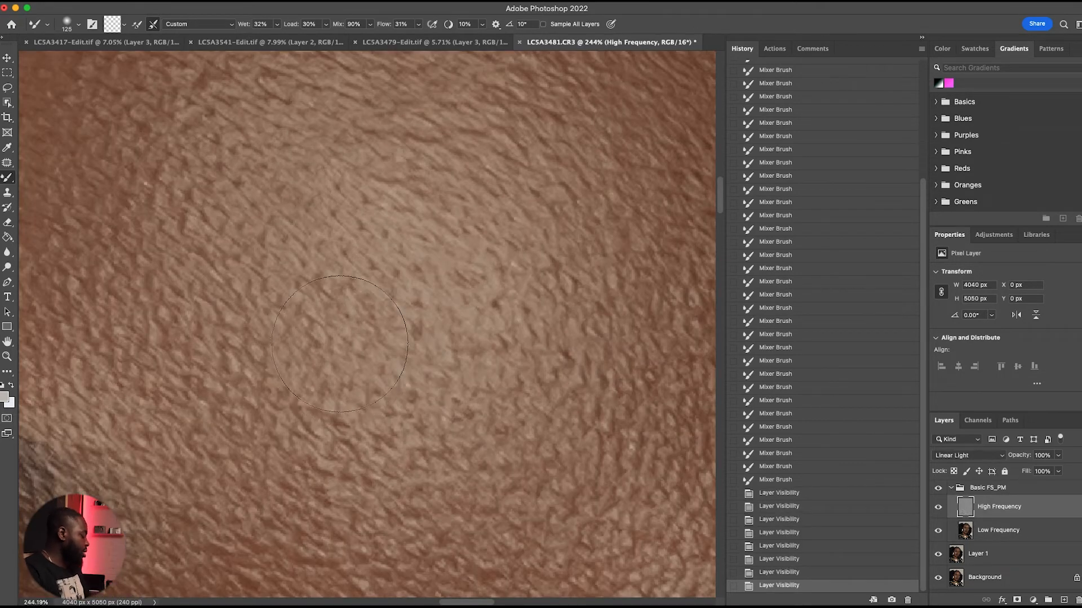
Set the Clone Stamp to 100% opacity and size 10, and clean the uneven pores in the forehead highlight on the High Frequency layer
key(s)
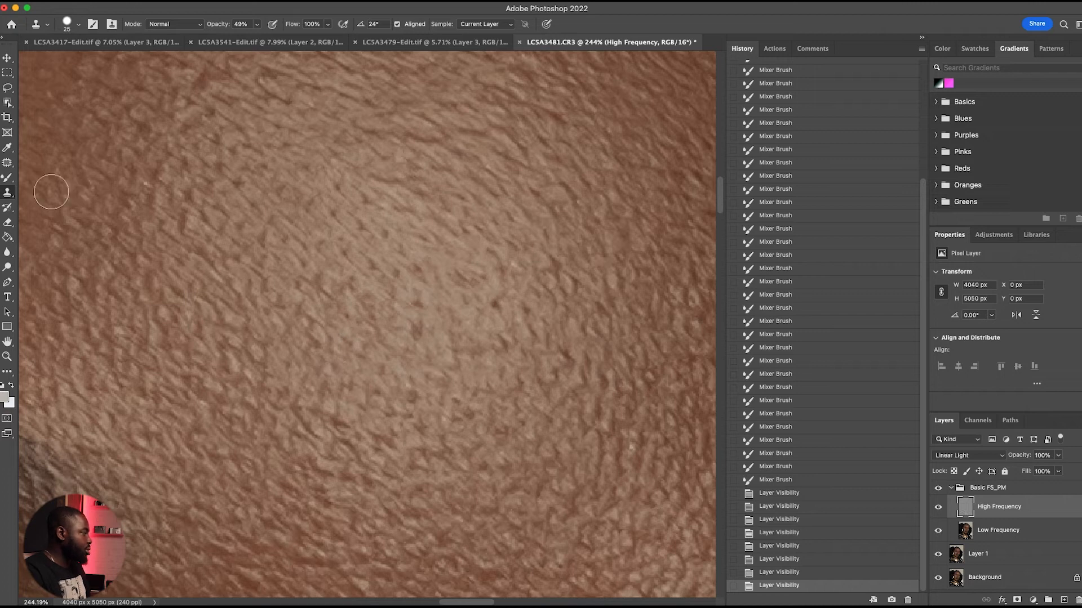
click(259, 26)
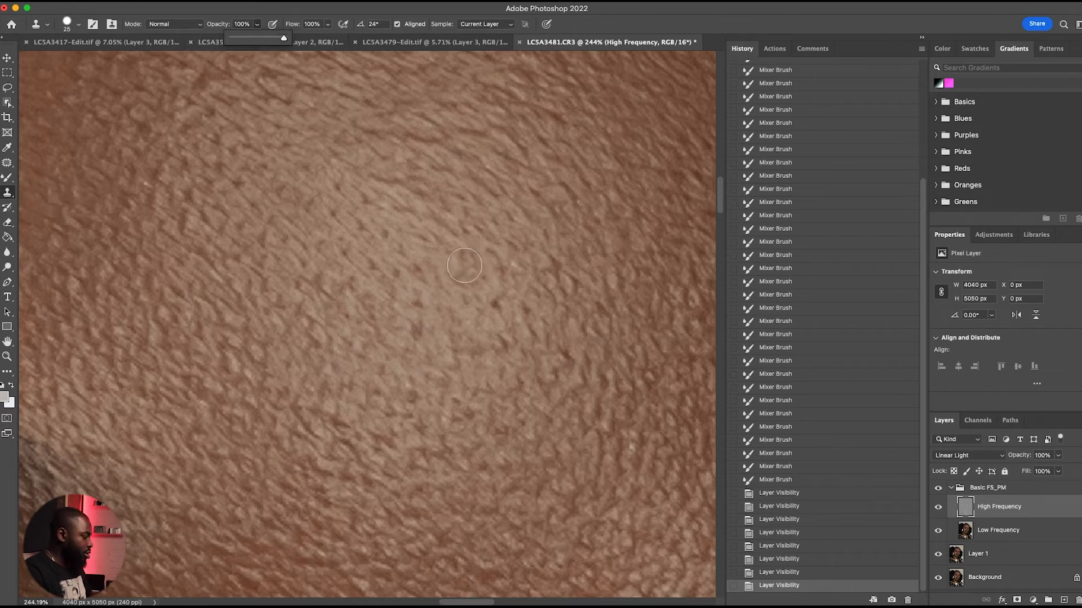
key(bracketleft)
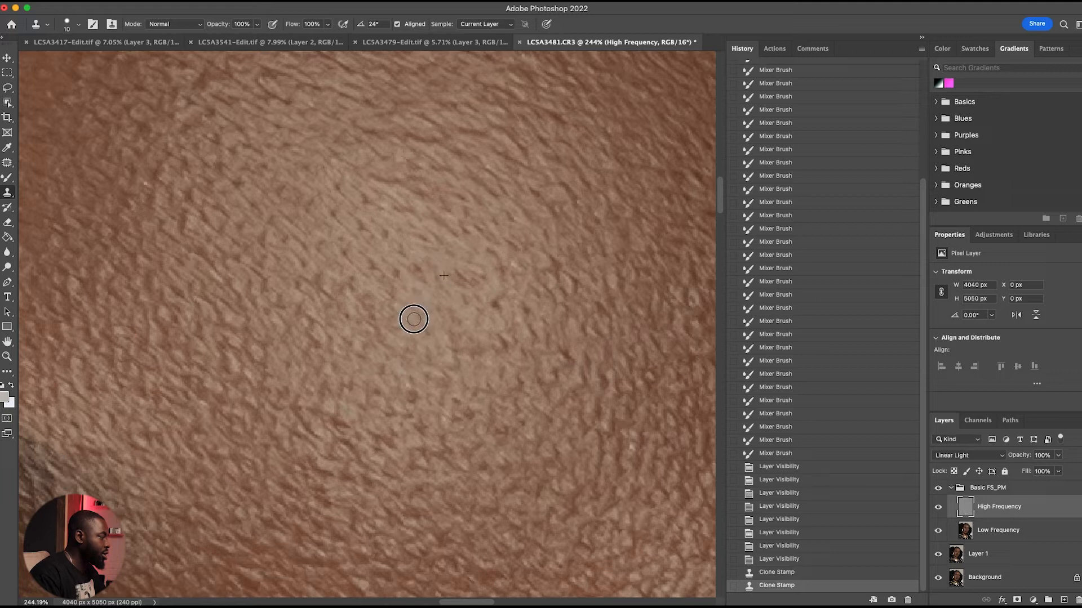
drag(414, 320, 454, 359)
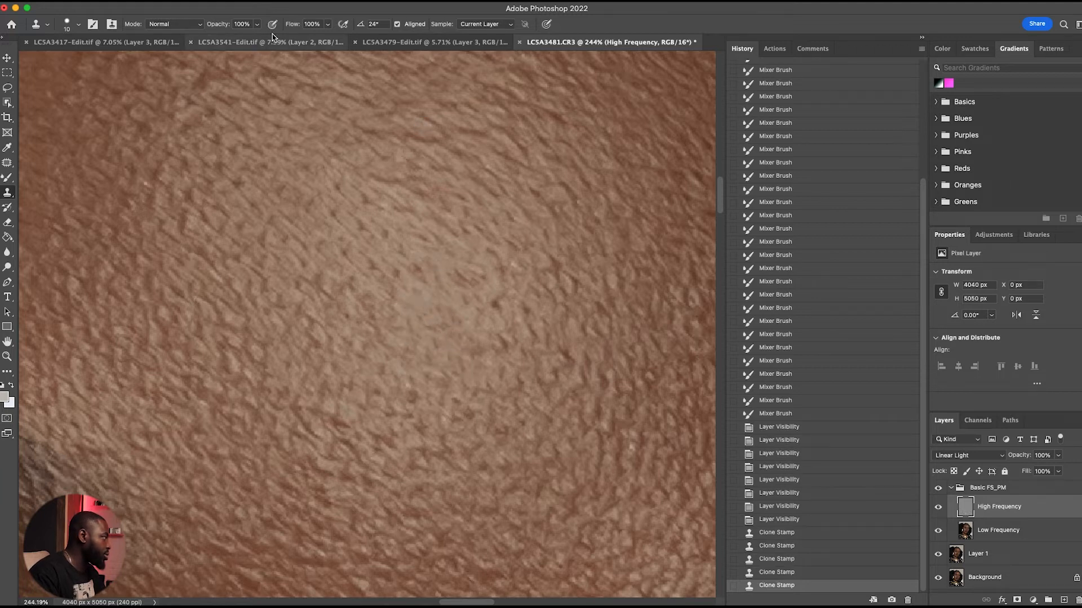
drag(483, 292, 602, 377)
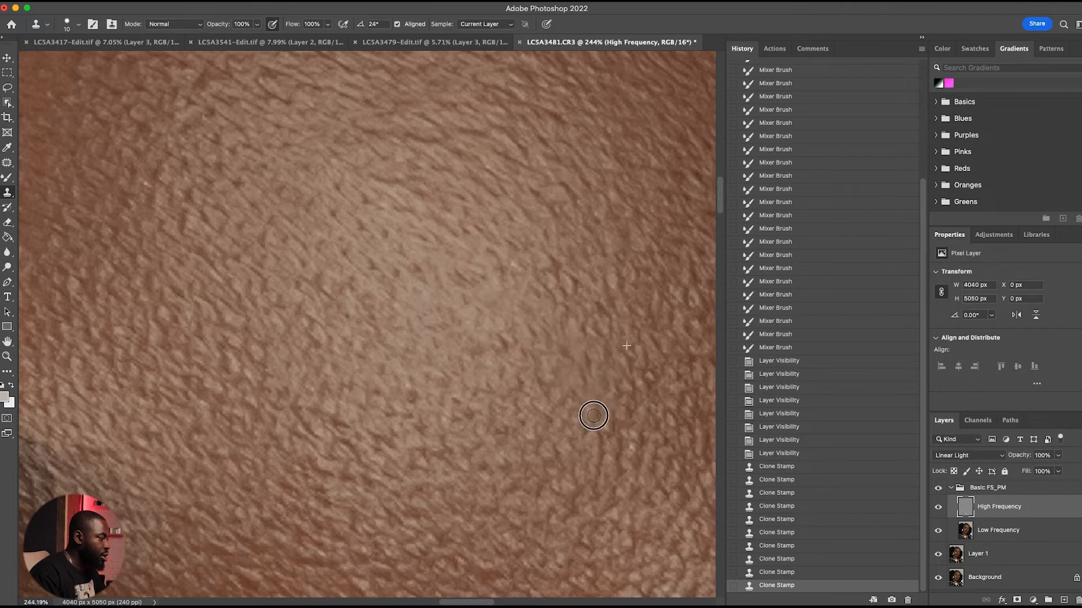
click(554, 316)
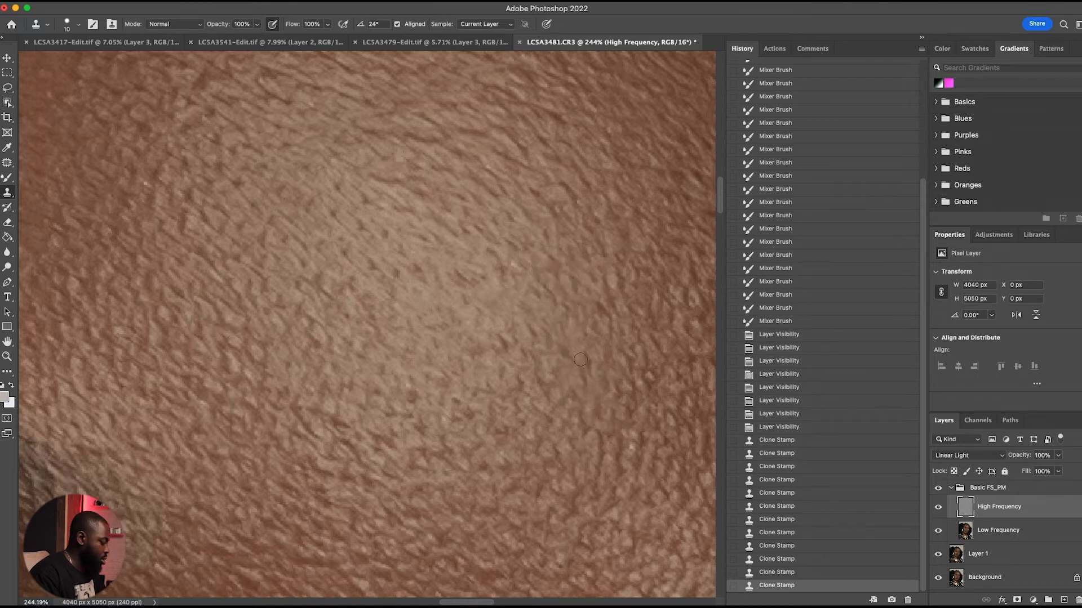
mouse_move(554, 316)
mouse_down()
mouse_move(410, 362)
mouse_move(490, 363)
mouse_move(406, 384)
mouse_move(448, 381)
mouse_up()
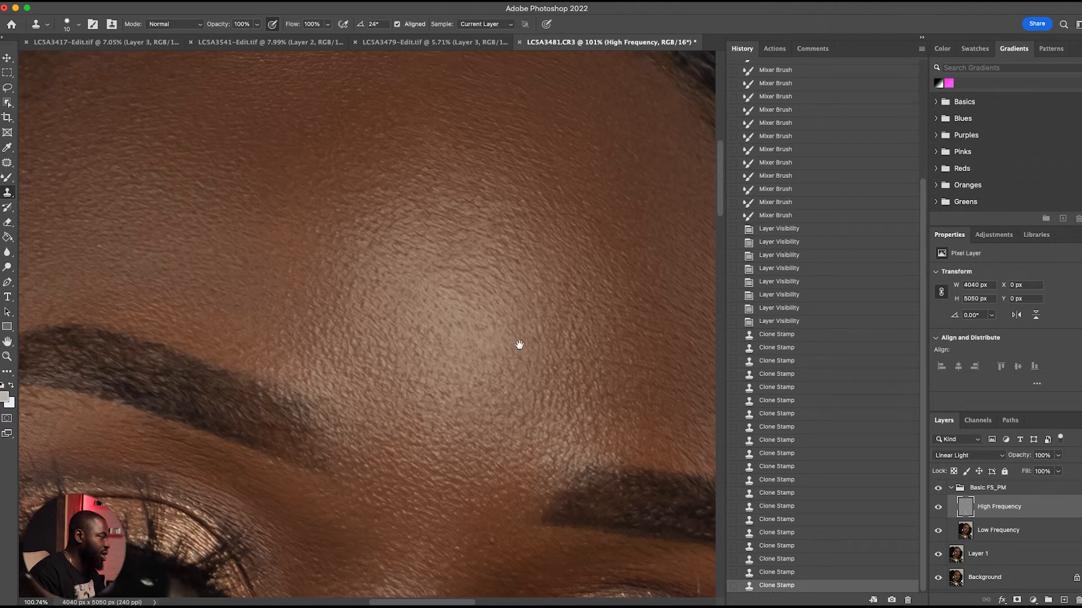
Sample clean forehead texture and clone it over the rough spots along the upper edge of the forehead highlight
drag(519, 345, 486, 371)
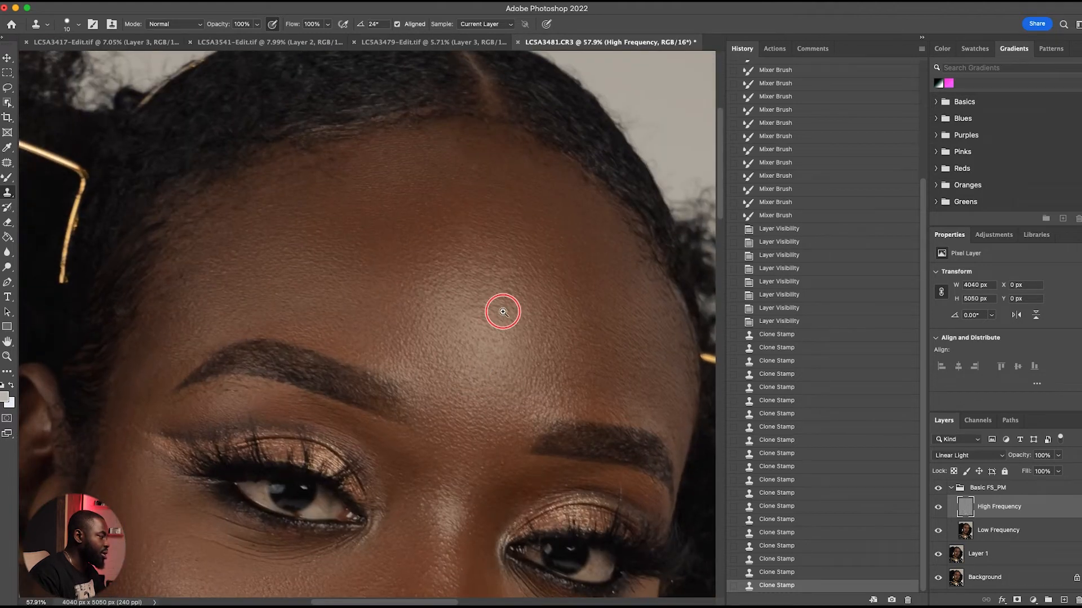
drag(503, 312, 548, 325)
mouse_move(494, 277)
mouse_down()
mouse_move(503, 283)
mouse_move(421, 287)
mouse_move(445, 357)
mouse_up()
alt+click(459, 352)
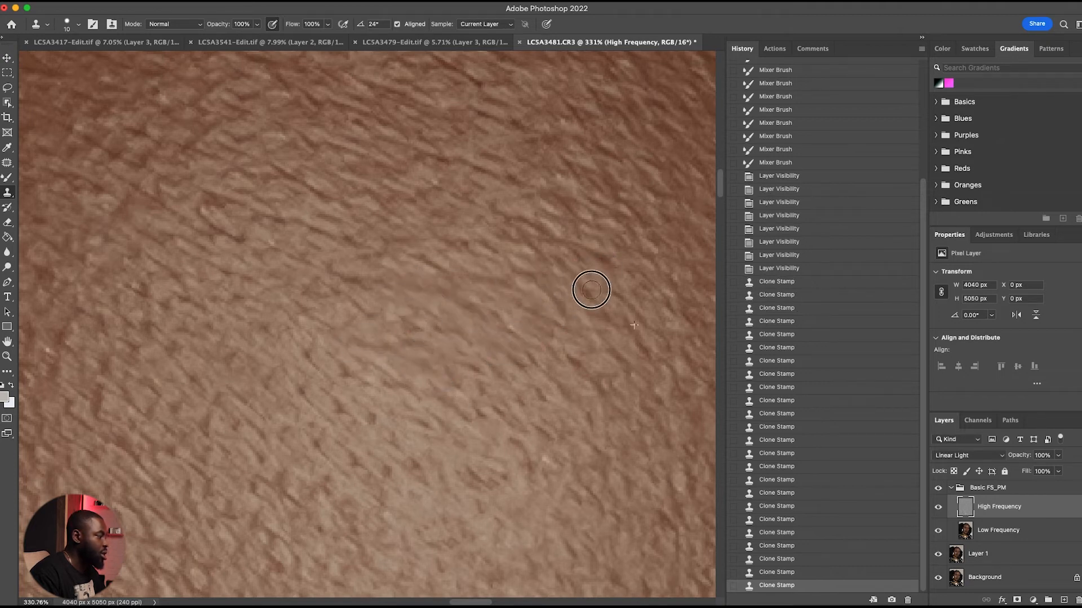
drag(590, 291, 572, 281)
drag(549, 237, 519, 230)
drag(571, 196, 545, 188)
mouse_move(589, 330)
mouse_down()
mouse_move(427, 333)
mouse_move(357, 355)
mouse_up()
drag(475, 327, 549, 323)
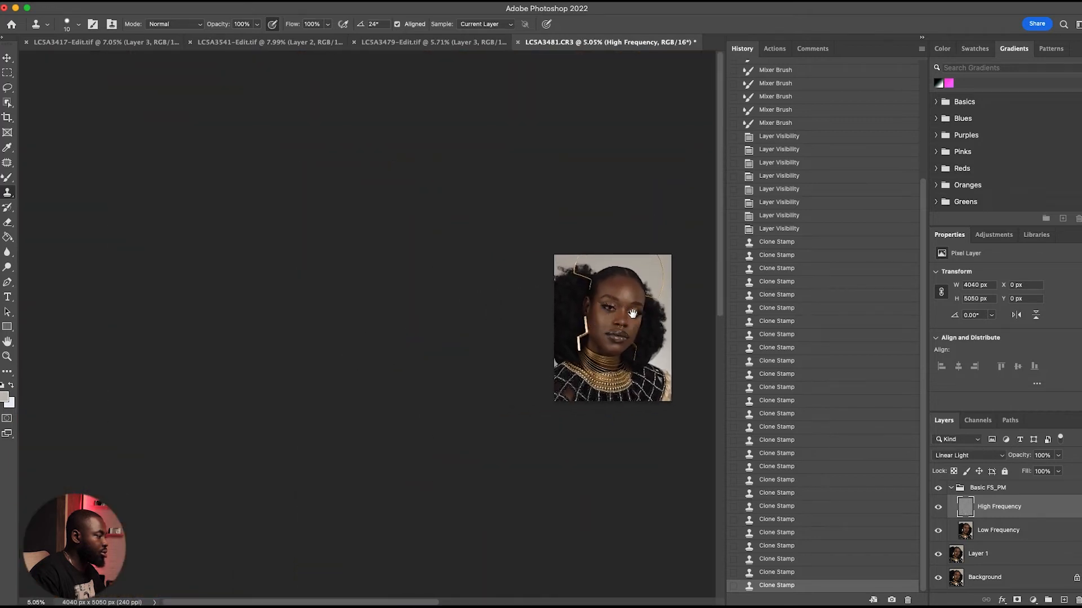
Compare the face before and after retouching by toggling the visibility of the Basic FS_PM group
drag(633, 313, 417, 324)
drag(417, 322, 514, 313)
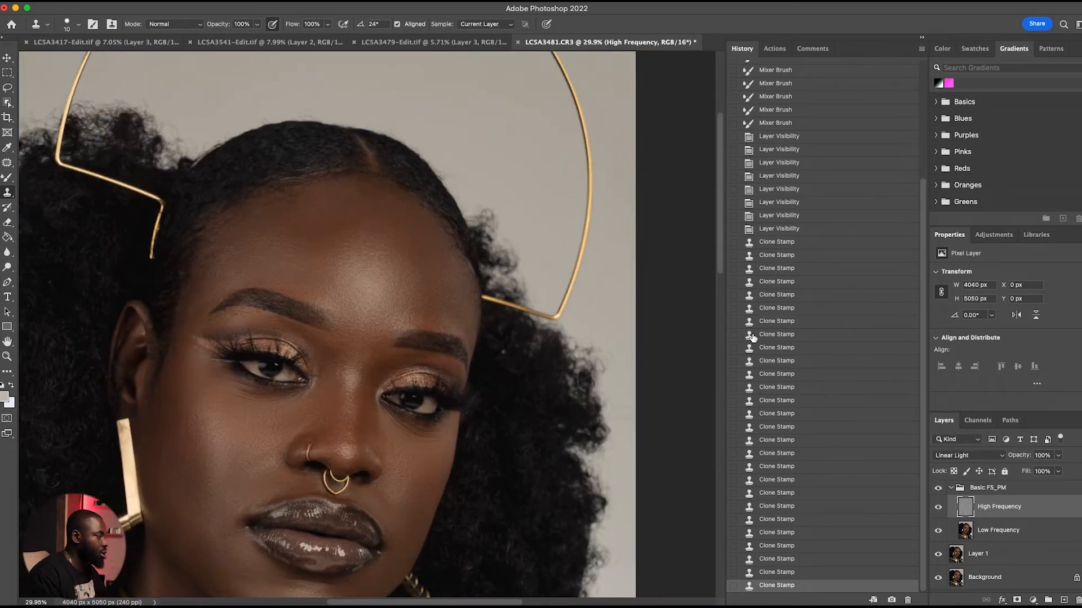
click(936, 489)
click(937, 489)
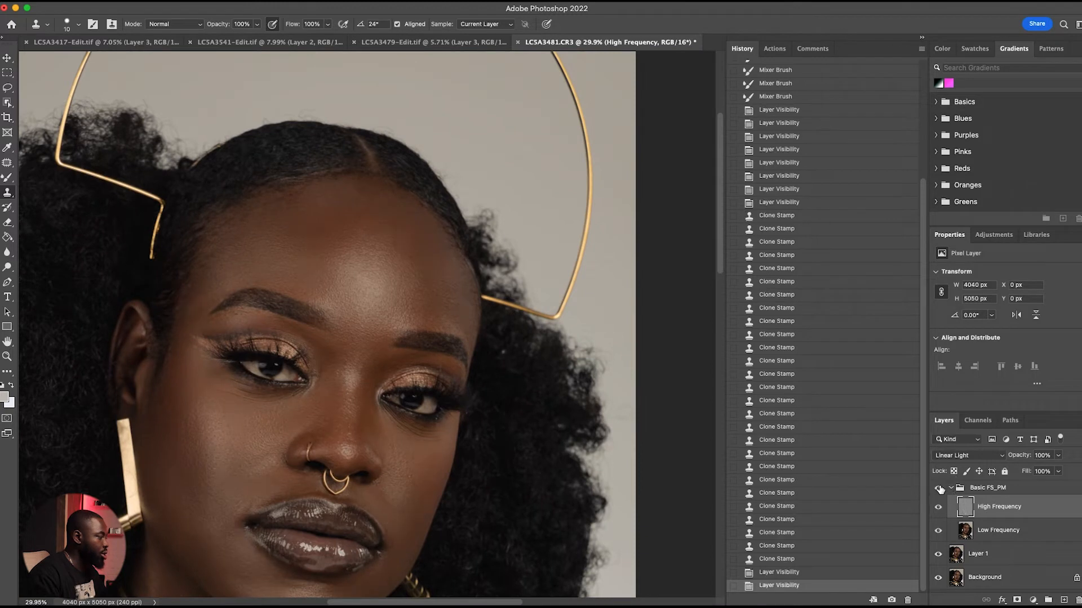
Even out the remaining coarse pores across the lower part of the forehead highlight with short Clone Stamp strokes at size 10
drag(369, 298, 305, 317)
drag(380, 300, 526, 295)
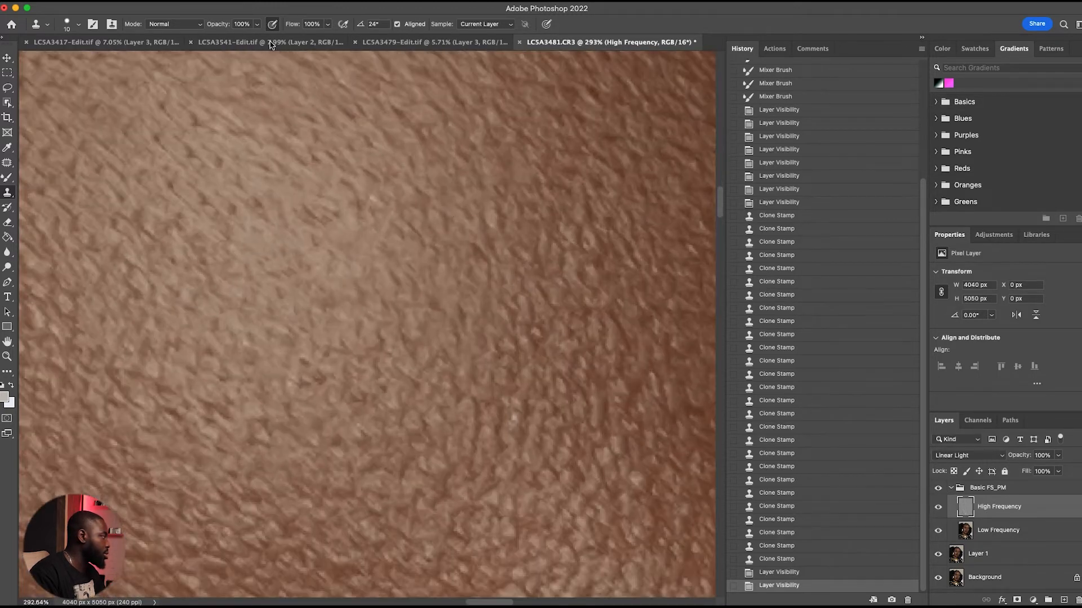
click(362, 302)
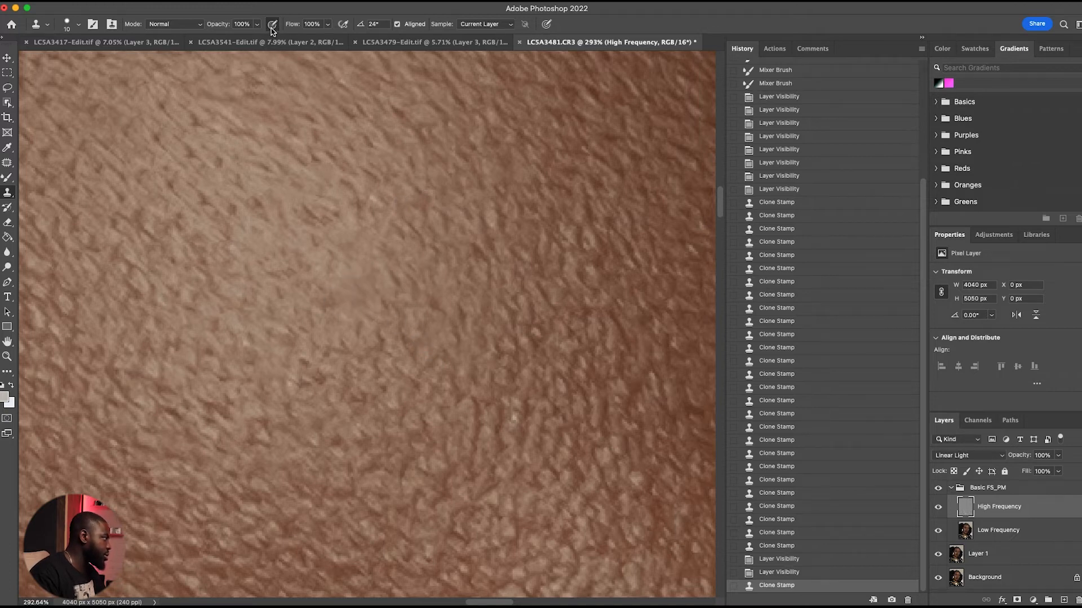
mouse_move(314, 364)
mouse_down()
mouse_move(294, 373)
mouse_move(321, 378)
mouse_up()
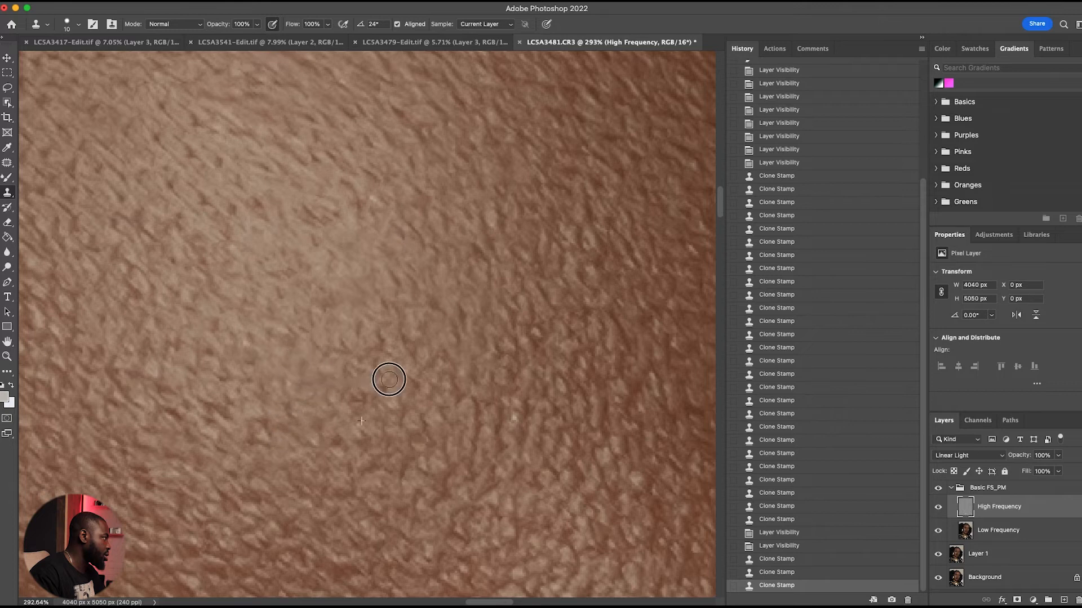
drag(356, 420, 341, 429)
click(322, 442)
drag(225, 414, 237, 414)
click(268, 439)
click(127, 436)
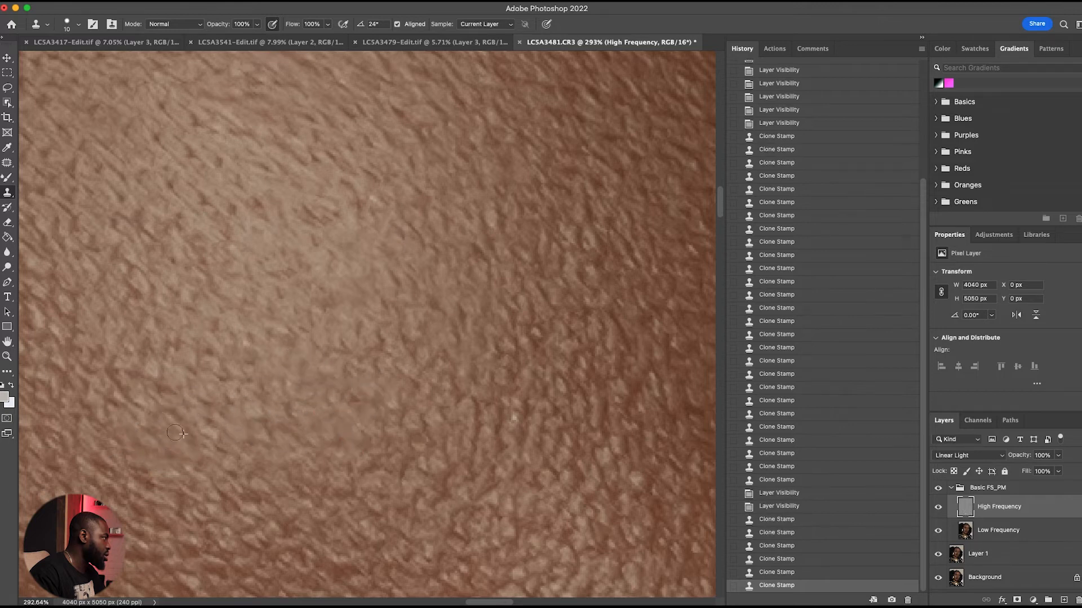
click(163, 366)
click(287, 327)
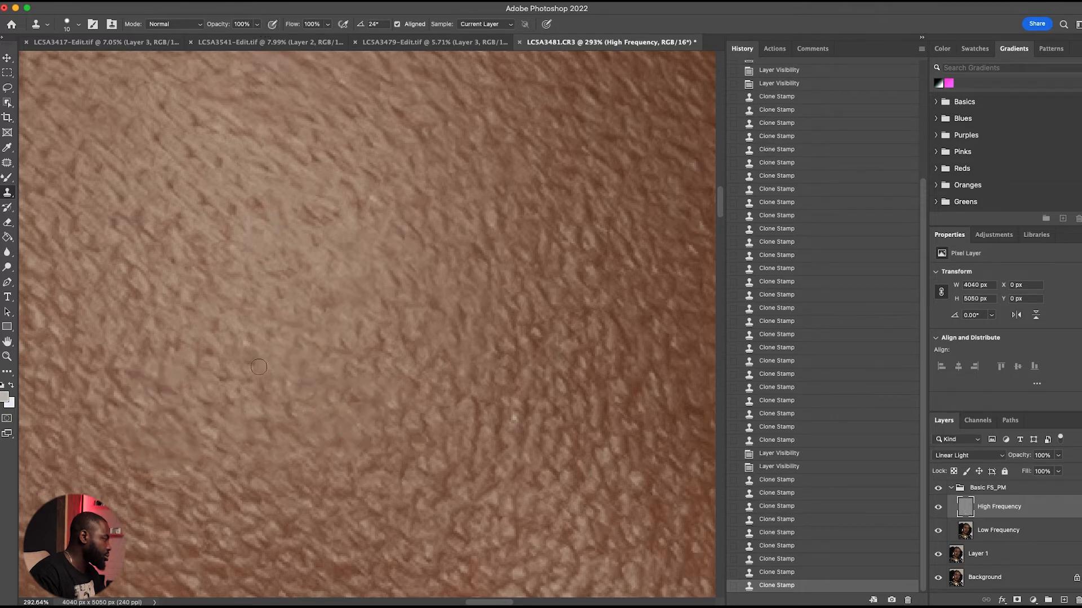
click(223, 408)
mouse_move(304, 208)
mouse_down()
mouse_move(335, 271)
mouse_move(458, 296)
mouse_up()
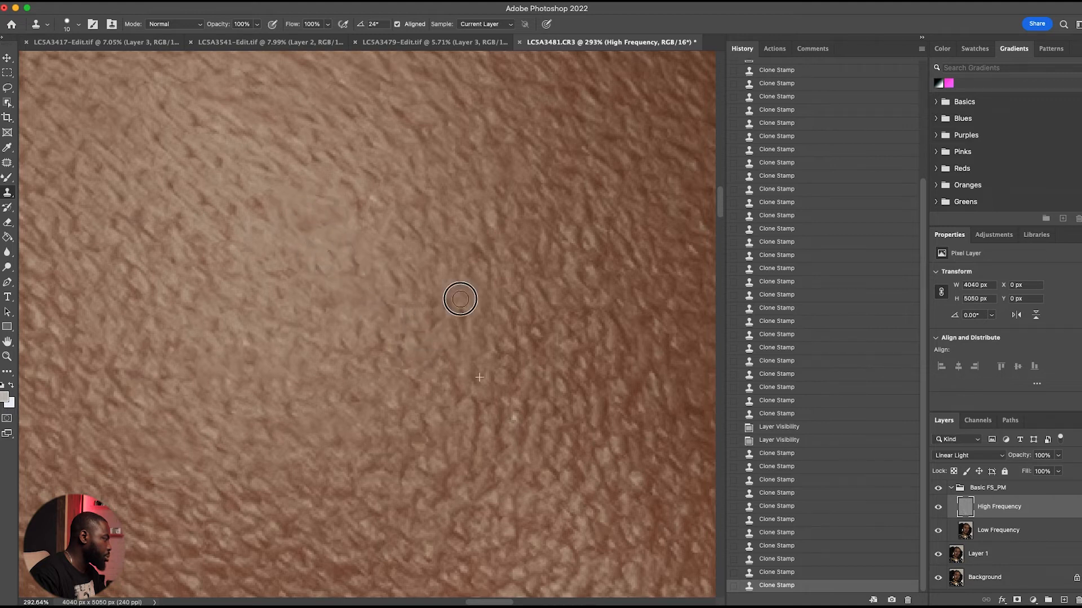
Clone clean skin texture over the small mark beside the outer corner of the image-left eye
scroll(502, 346, down, 10)
scroll(468, 367, up, 8)
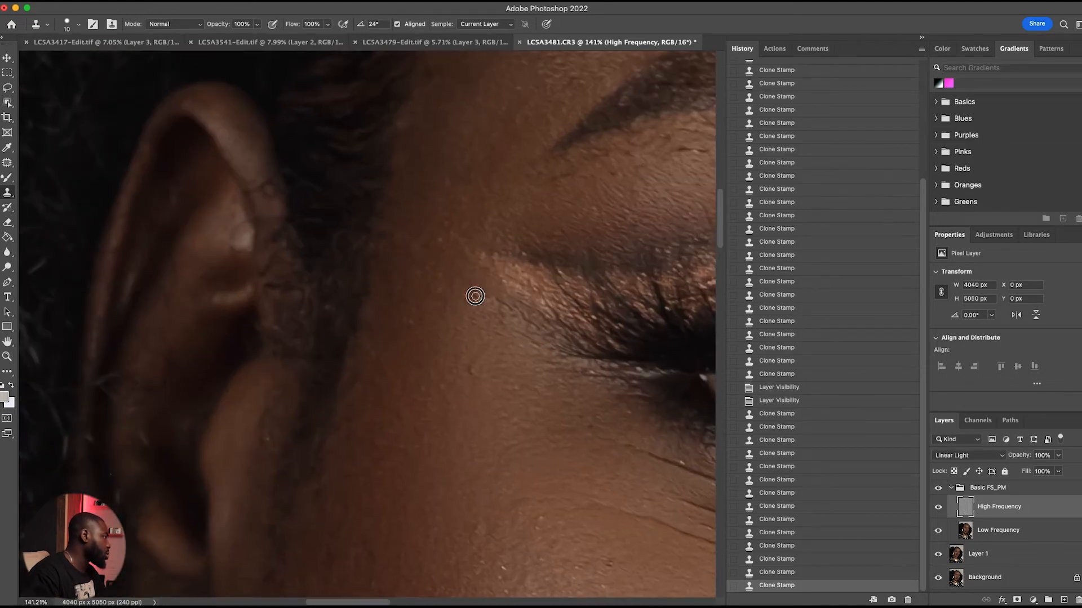
click(468, 372)
scroll(476, 383, up, 8)
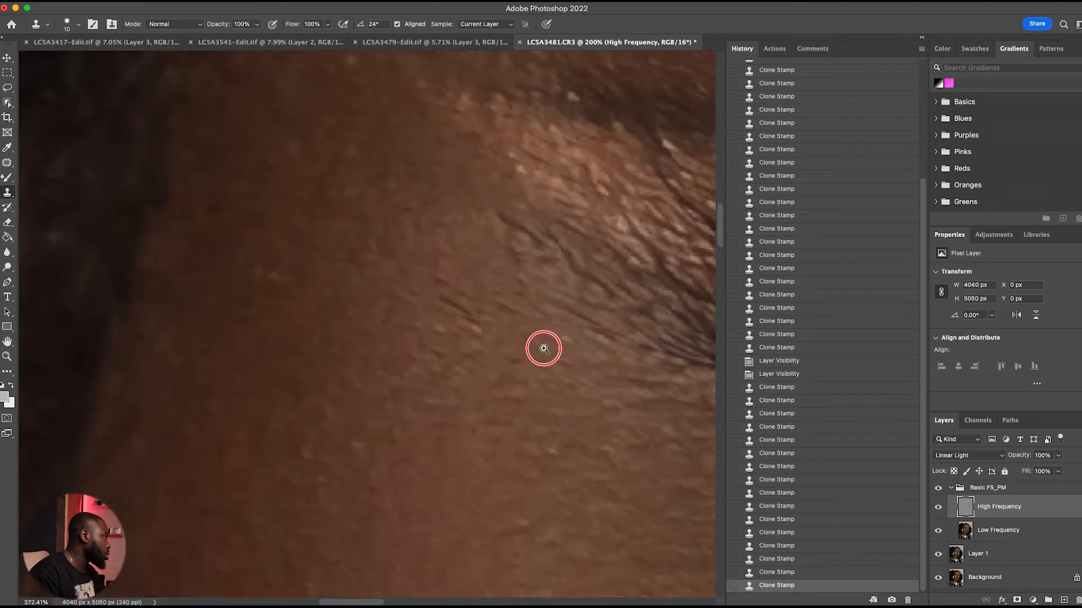
drag(563, 394, 516, 339)
click(675, 394)
key(super+z)
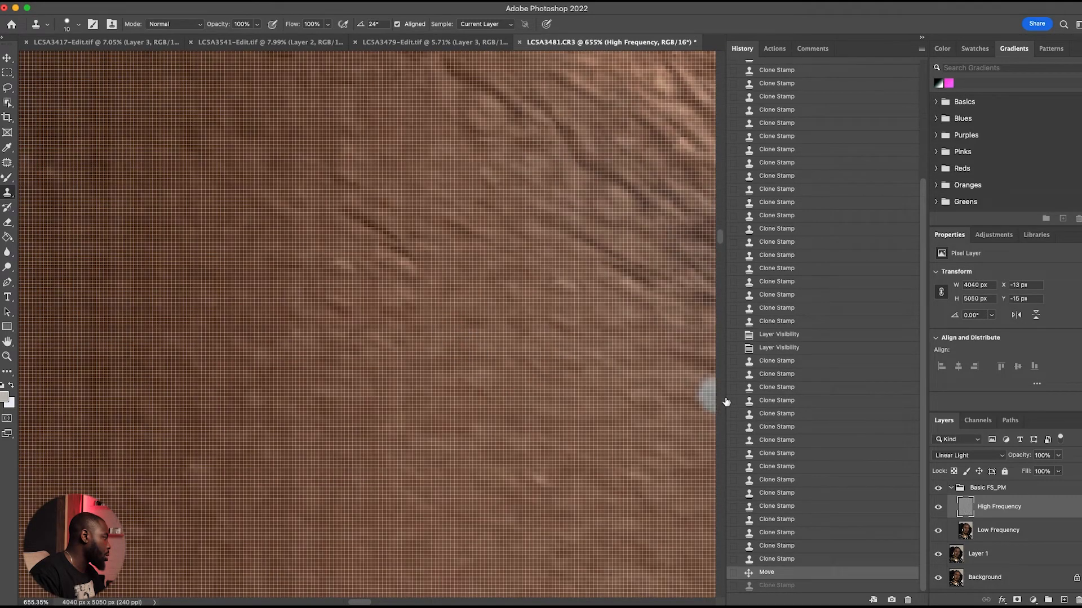
key(super+z)
Clone out the short dark crease in the skin just outside the image-left eye's outer corner
click(480, 380)
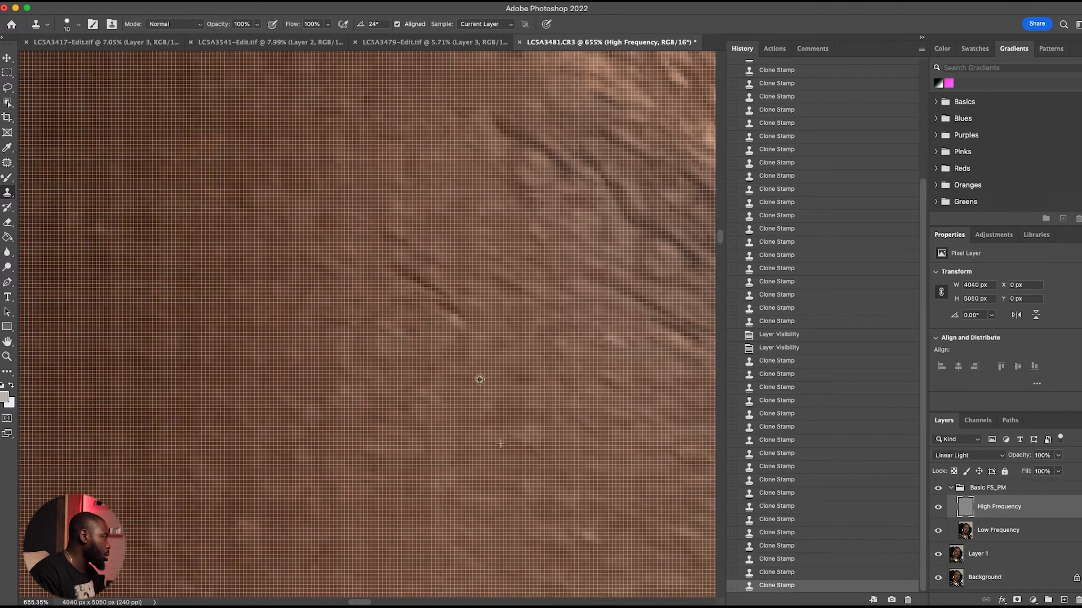
click(422, 251)
click(543, 328)
scroll(422, 343, down, 3)
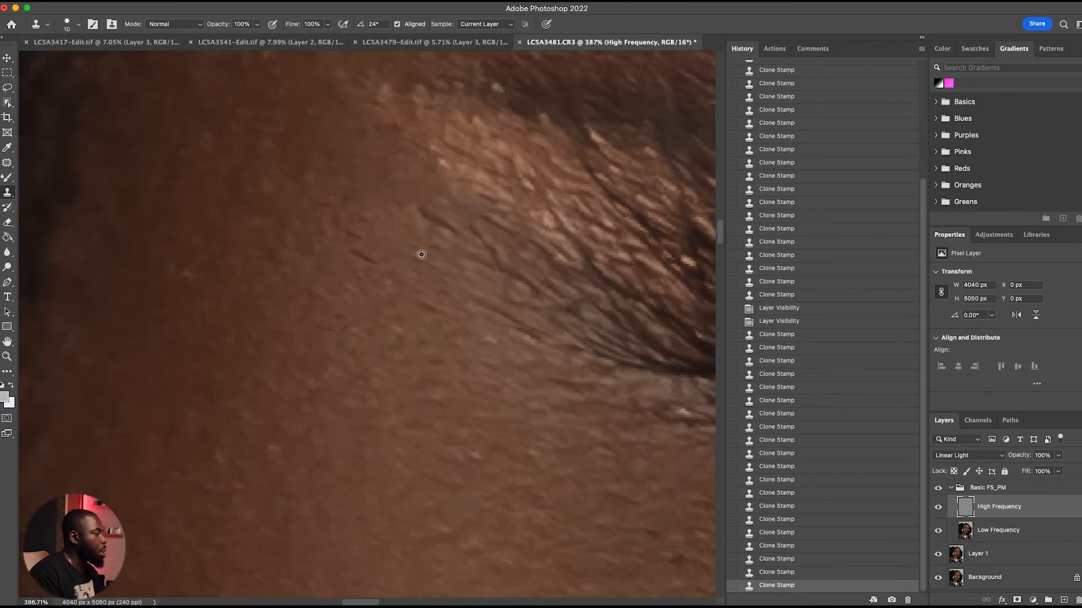
Remove the fine lines along the eyeshadow's lower outer edge and the small marks on the adjacent temple with the Clone Stamp
click(437, 243)
click(466, 235)
click(466, 259)
click(498, 321)
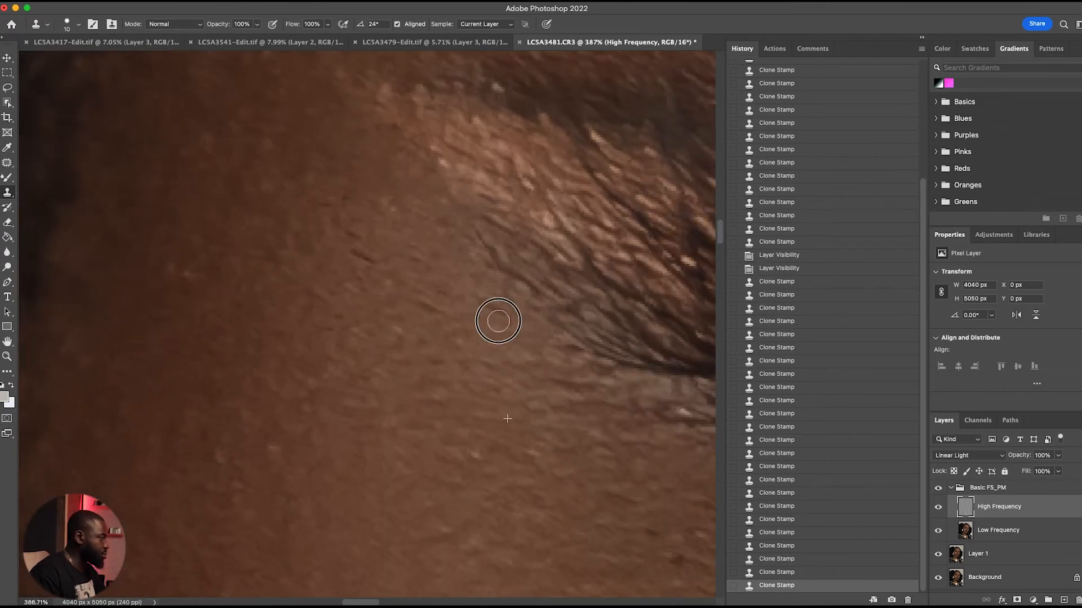
click(418, 343)
click(365, 253)
click(353, 345)
click(341, 232)
Refine the skin texture around the outer tip of the image-left eyeshadow with the Clone Stamp
scroll(322, 367, down, 10)
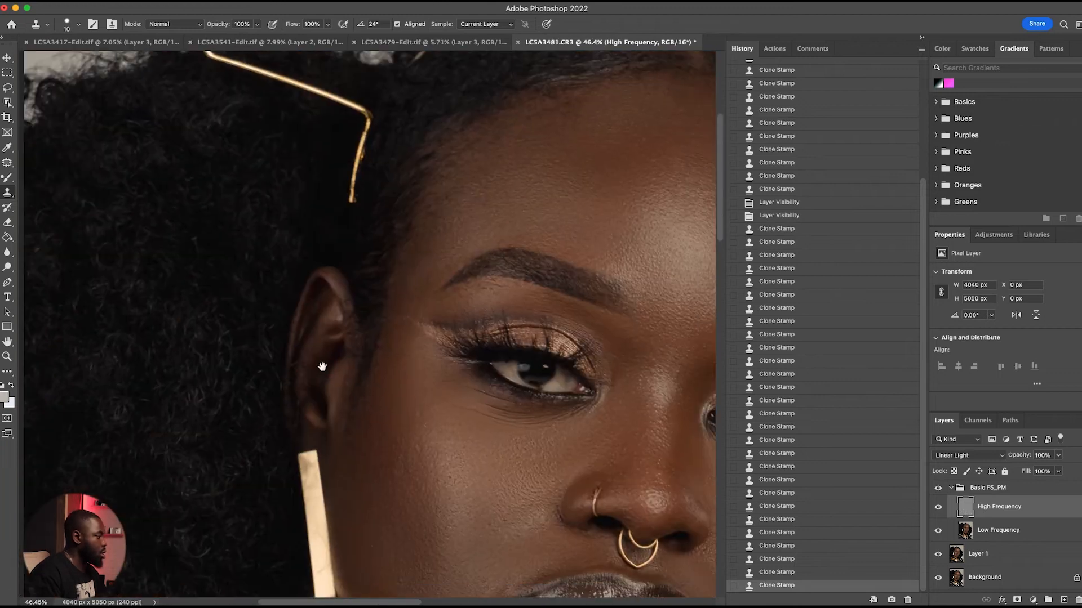
scroll(419, 332, up, 10)
click(321, 302)
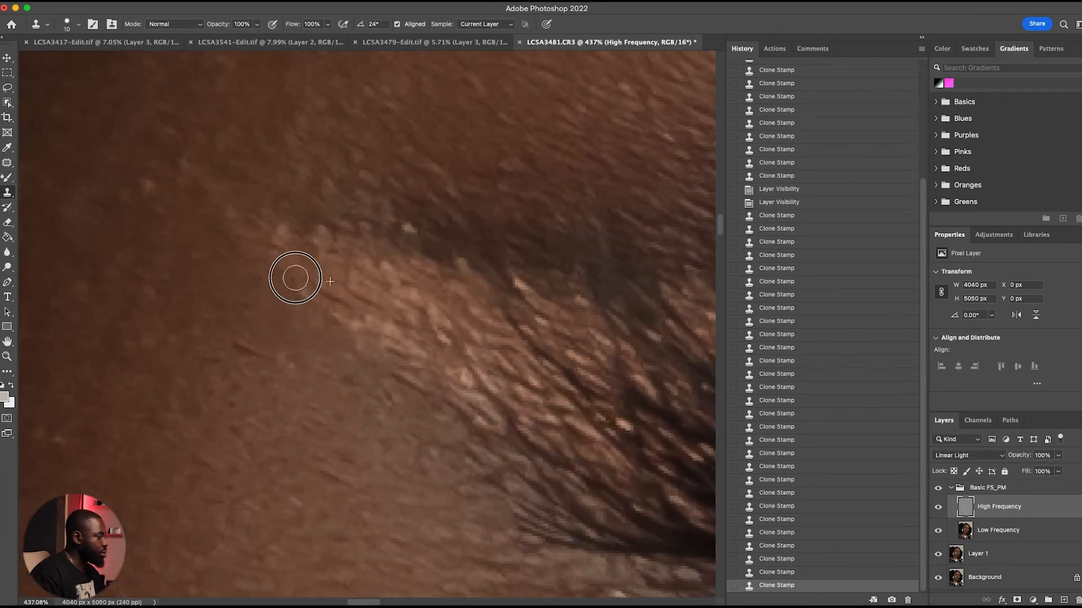
click(427, 309)
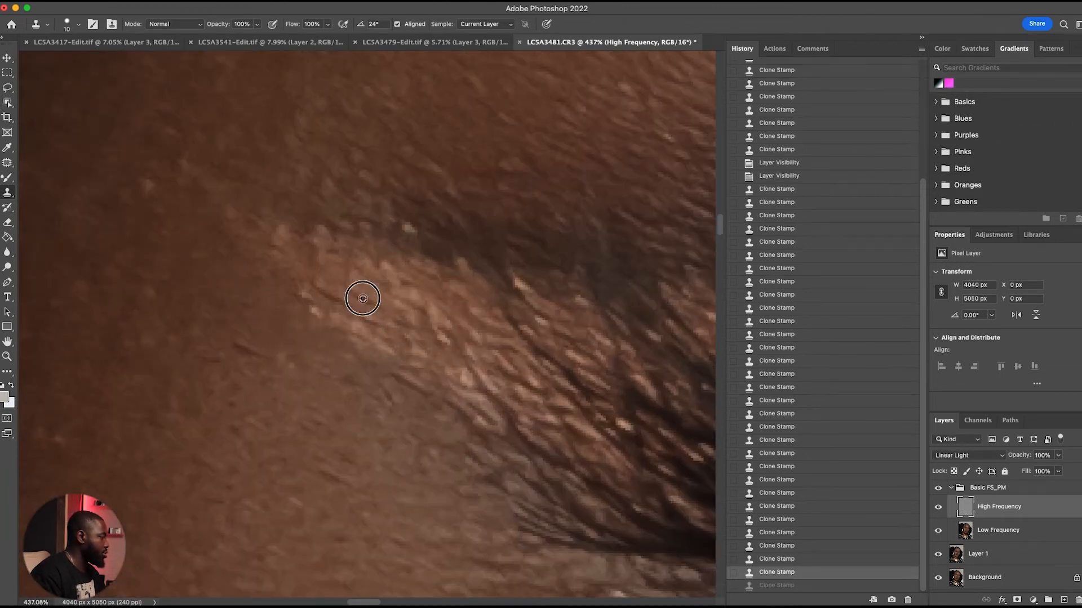
click(332, 256)
Clone out the raised mark and the dark creases in the skin just below the image-left eyebrow
scroll(333, 256, down, 10)
scroll(544, 366, up, 10)
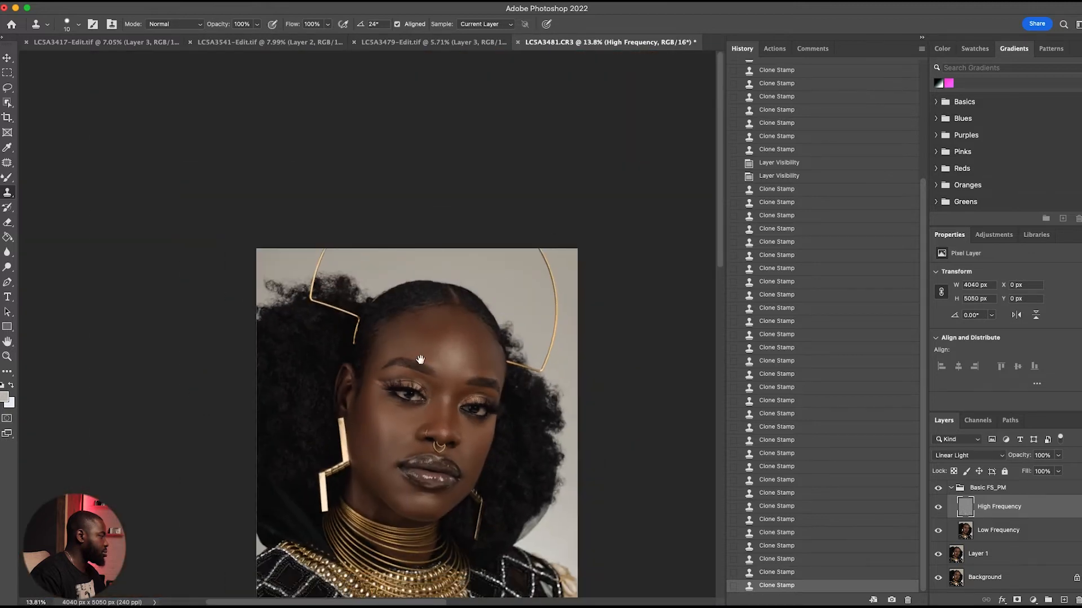
scroll(333, 277, up, 5)
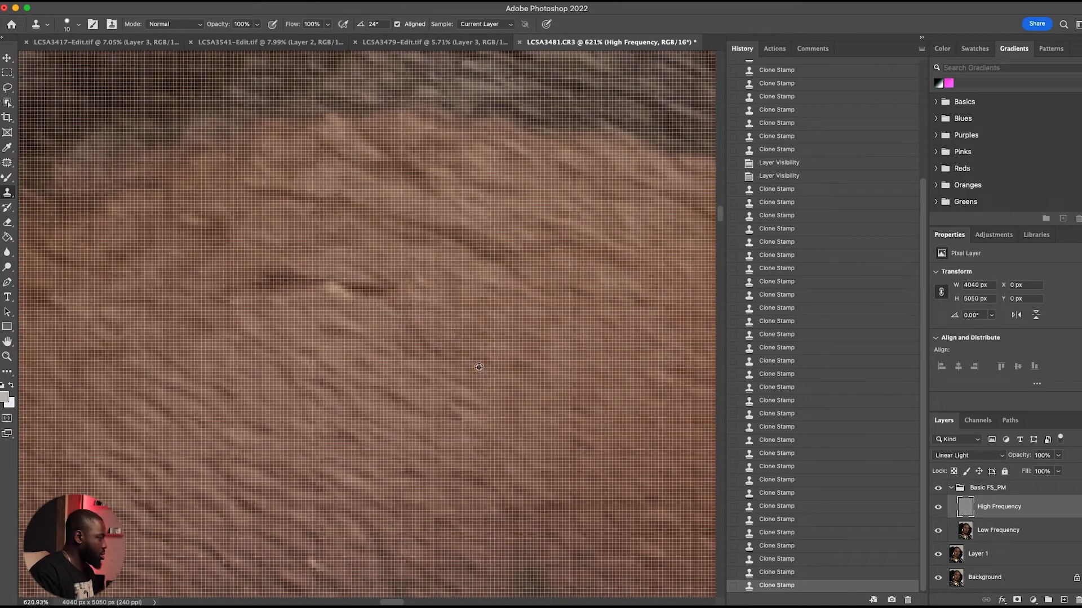
click(334, 293)
click(261, 278)
click(428, 260)
click(478, 254)
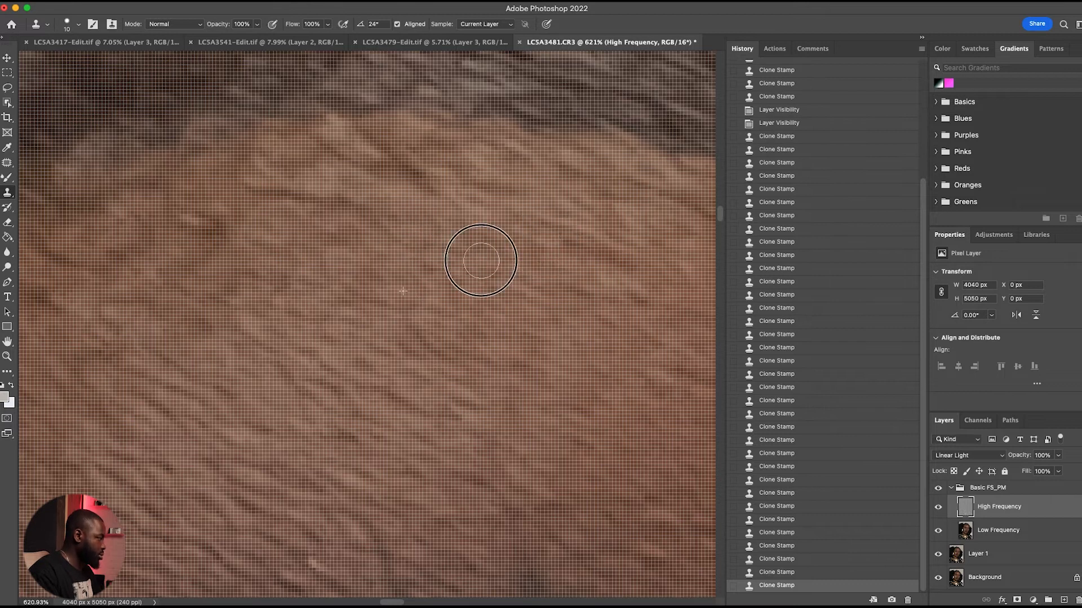
click(249, 217)
click(361, 173)
Sample clean texture under the image-left eyebrow and clone it over the uneven skin toward the brow's tail
scroll(356, 248, left, 3)
alt+click(466, 253)
click(330, 269)
click(198, 320)
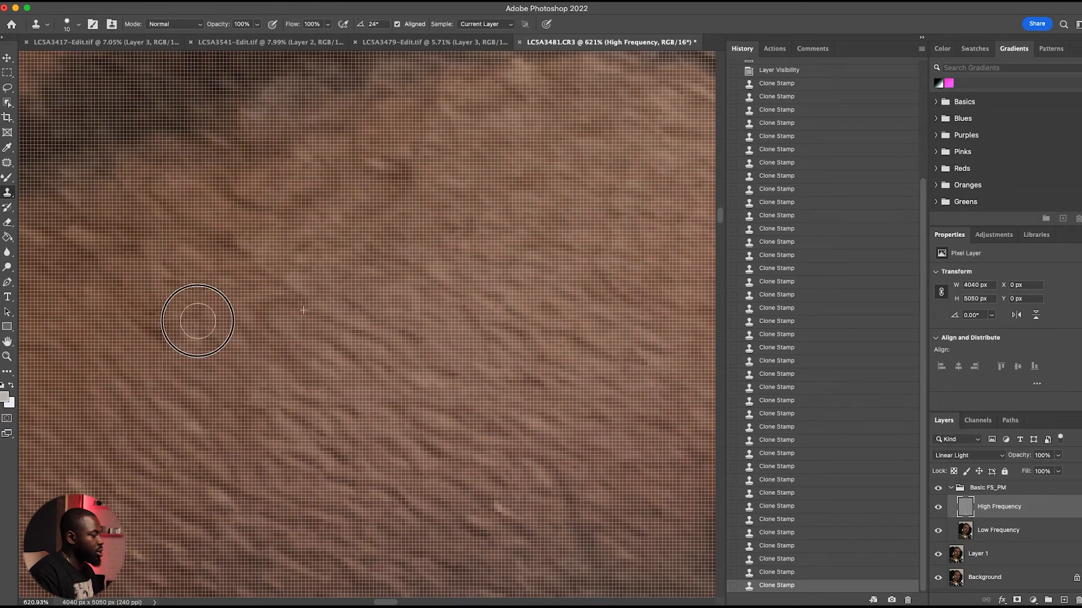
click(308, 232)
Smooth the rough skin texture directly beneath the tail of the image-left eyebrow with newly sampled Clone Stamp dabs
scroll(423, 277, down, 2)
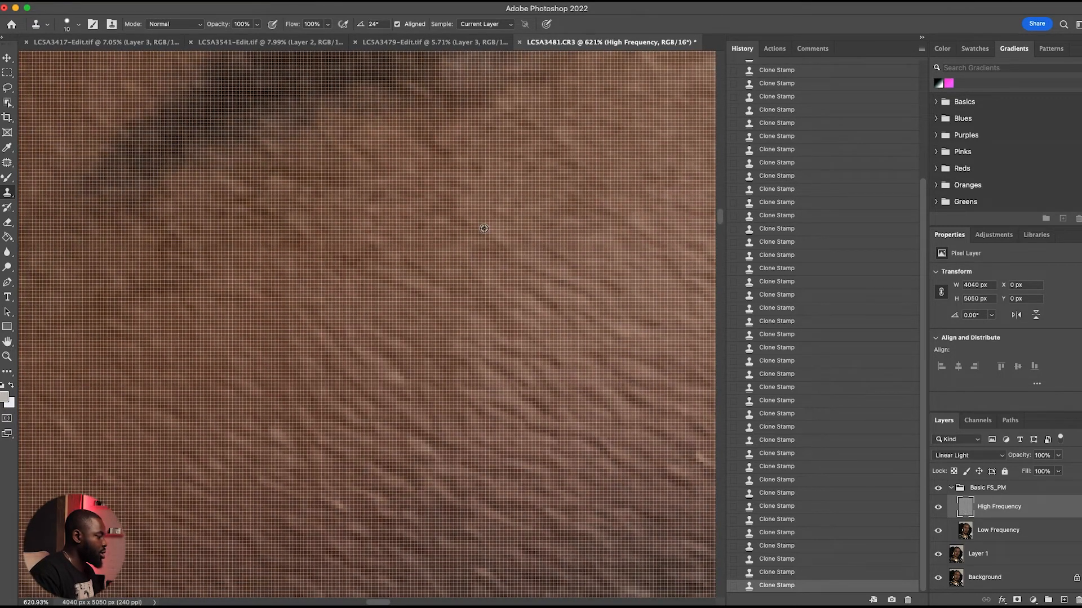
scroll(304, 307, down, 2)
scroll(304, 306, up, 1)
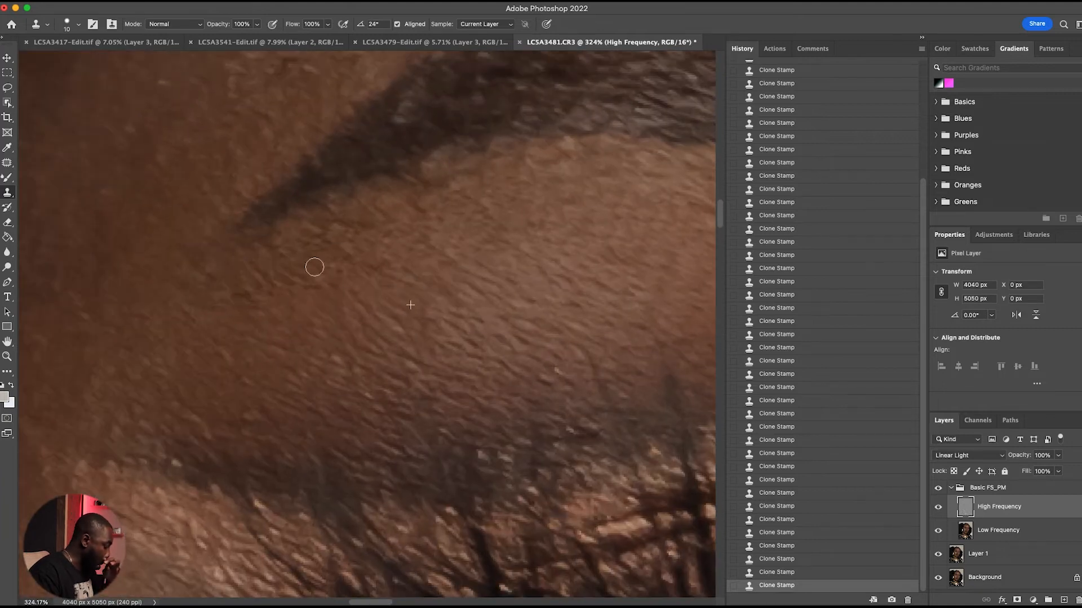
click(237, 289)
alt+click(201, 320)
click(269, 277)
click(254, 260)
click(358, 255)
click(360, 230)
click(345, 246)
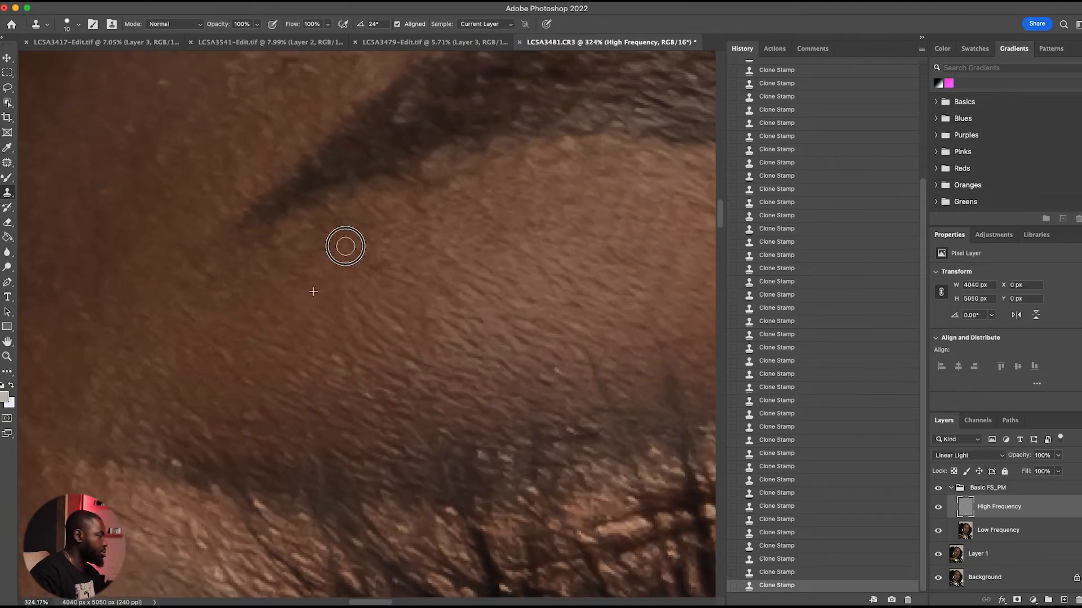
click(360, 275)
scroll(369, 302, down, 6)
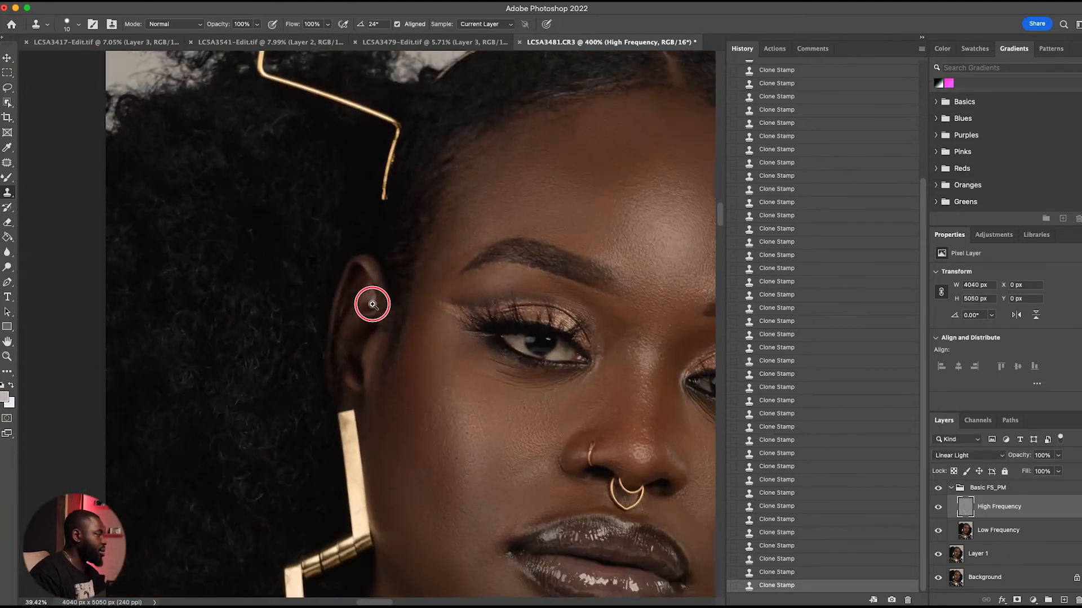
Clone clean texture over the bridge of the nose beside the image-left eye, using the Clone Stamp at 29% opacity
scroll(481, 285, up, 6)
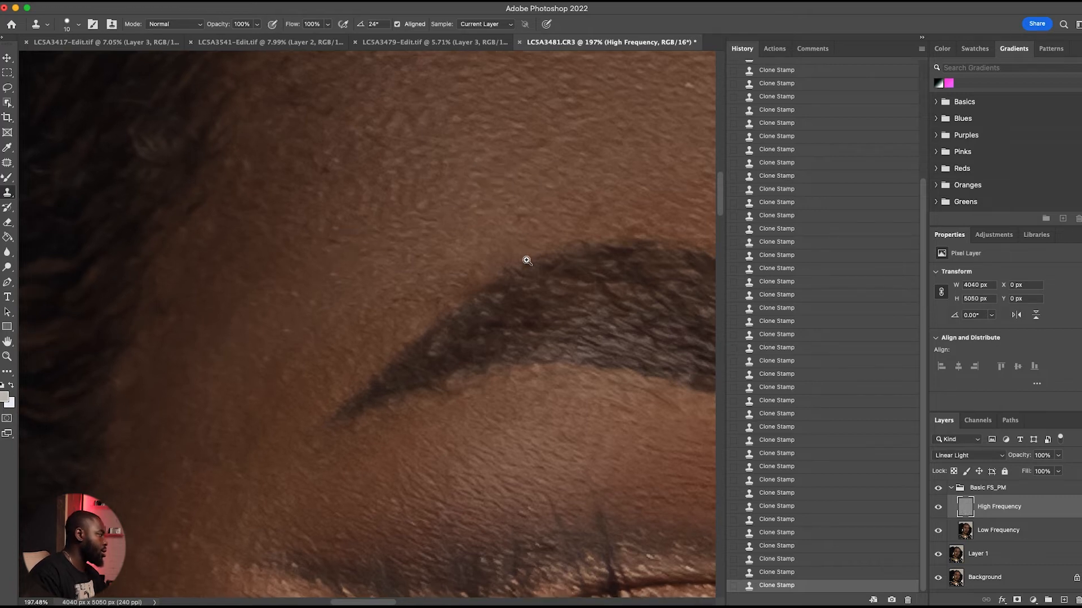
scroll(529, 265, down, 5)
mouse_move(537, 277)
mouse_down()
mouse_move(582, 287)
mouse_move(538, 276)
mouse_up()
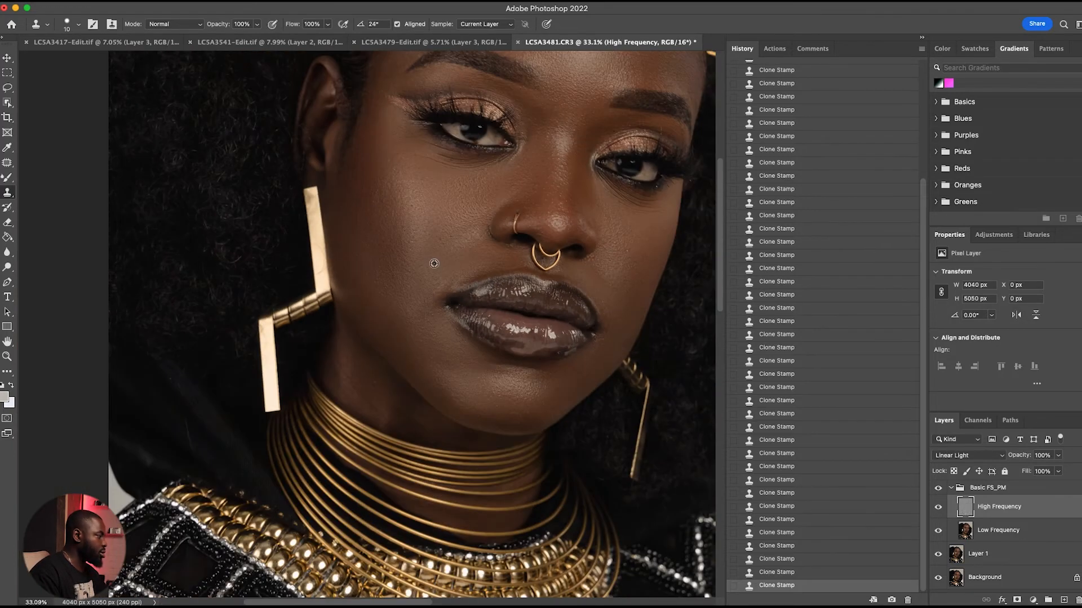
drag(420, 252, 494, 231)
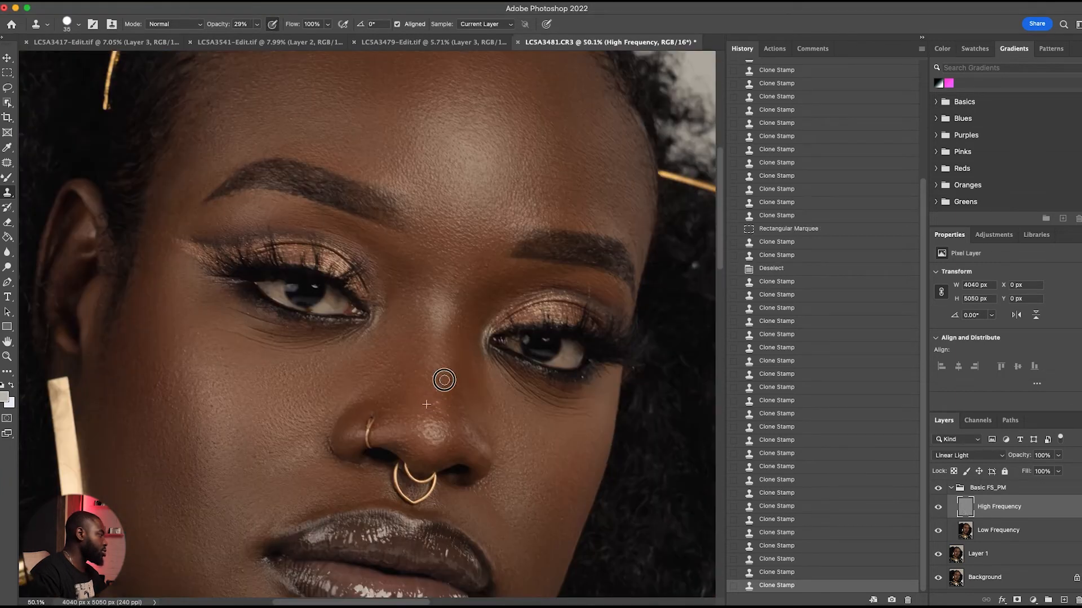
click(424, 372)
click(409, 381)
click(416, 377)
click(422, 359)
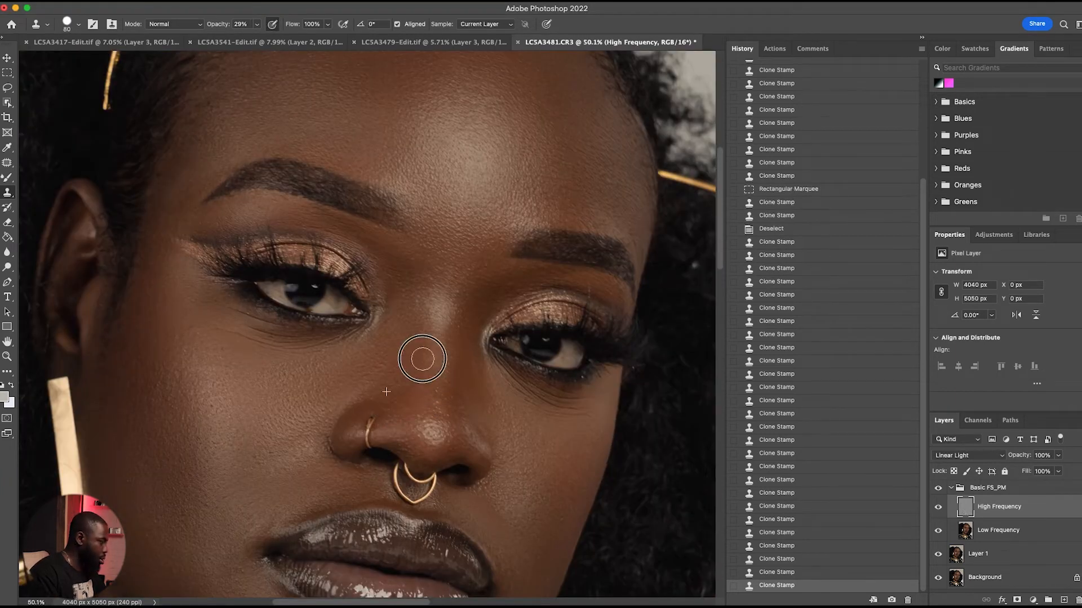
Even out the skin texture along the upper nose bridge between the eyes with an 80 px Clone Stamp
click(415, 331)
click(425, 300)
click(446, 344)
click(443, 334)
click(443, 392)
click(443, 327)
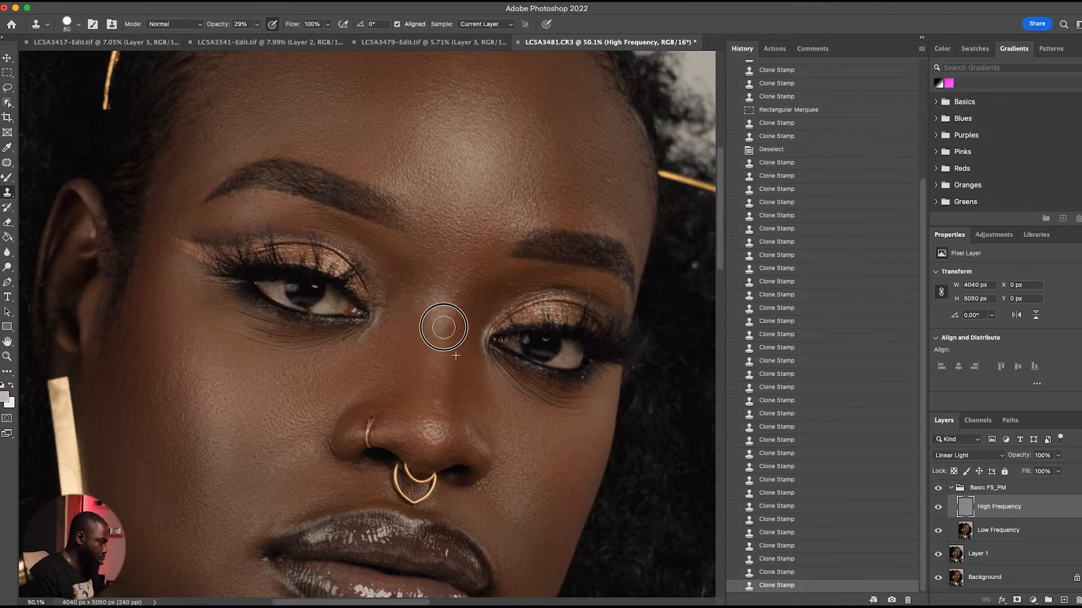
Clean up the skin texture on the lower nose bridge and around the nose tip with Clone Stamp dabs
click(447, 380)
click(463, 434)
click(429, 438)
click(416, 441)
click(452, 425)
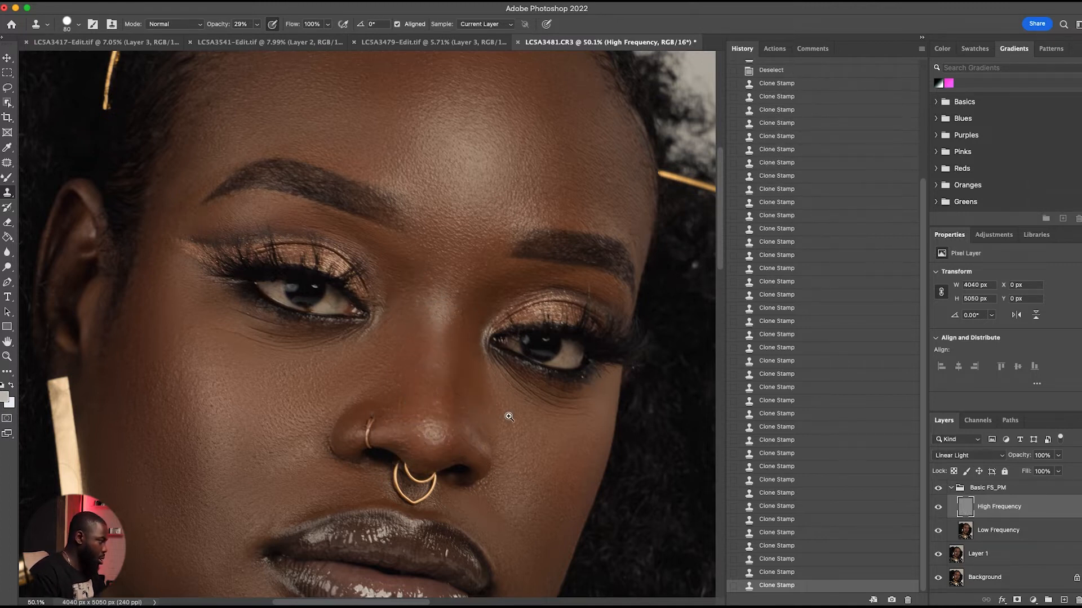
Blend the tones down the nose bridge on the Low Frequency layer with the Mixer Brush
drag(509, 417, 380, 454)
drag(485, 479, 392, 313)
drag(401, 270, 592, 171)
click(1000, 530)
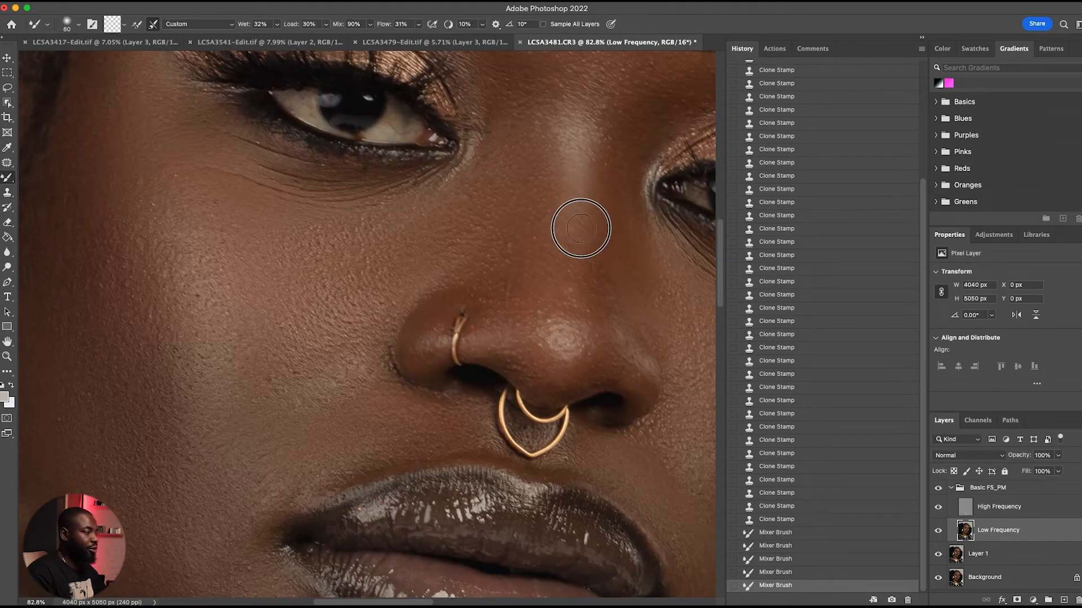
drag(581, 228, 580, 242)
drag(573, 191, 578, 246)
drag(582, 206, 582, 234)
drag(575, 200, 579, 248)
mouse_move(587, 164)
mouse_down()
mouse_move(587, 246)
mouse_move(567, 310)
mouse_up()
Enlarge the Mixer Brush to 125 px and soften the highlight on the upper nose bridge between the eyes
key(bracketright)
key(bracketright)
key(bracketright)
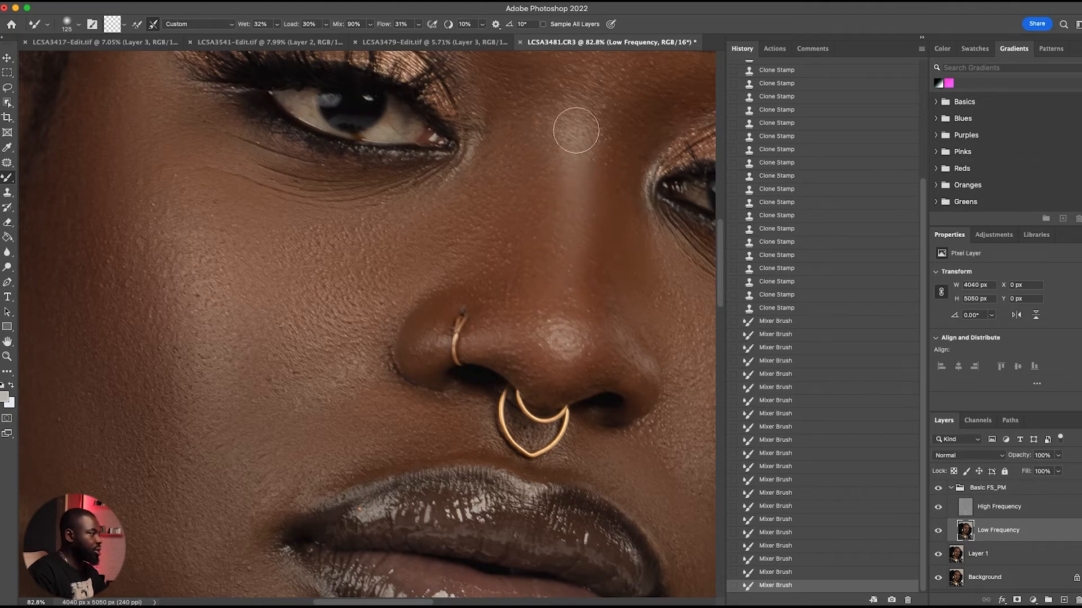
mouse_move(576, 130)
mouse_down()
mouse_move(599, 160)
mouse_move(587, 174)
mouse_up()
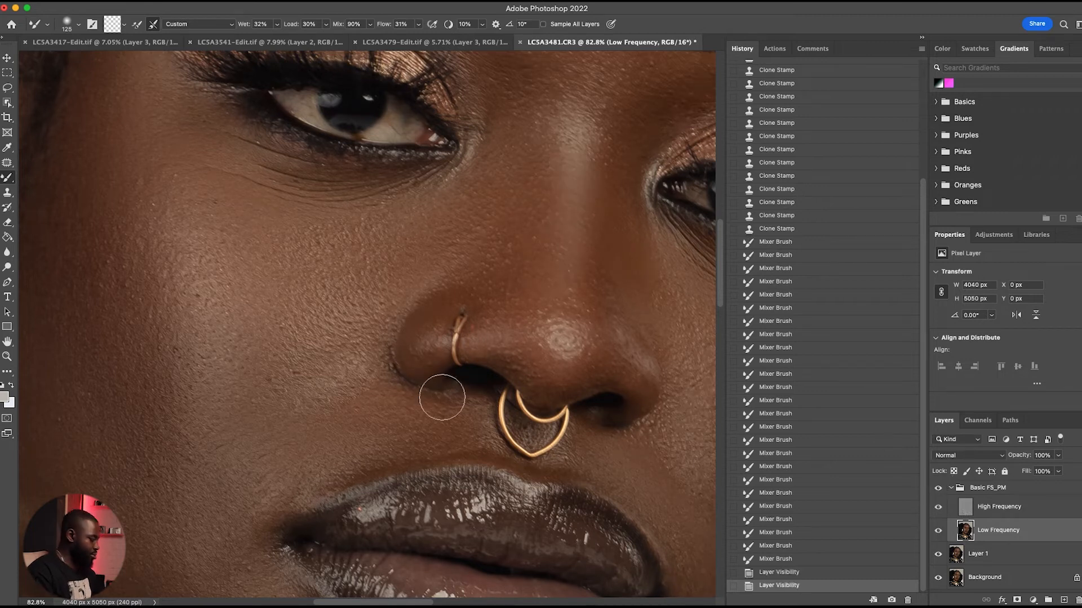
On the High Frequency layer, brush the forehead skin above the image-right eyebrow with the Mixer Brush at 80 px
drag(456, 261, 370, 309)
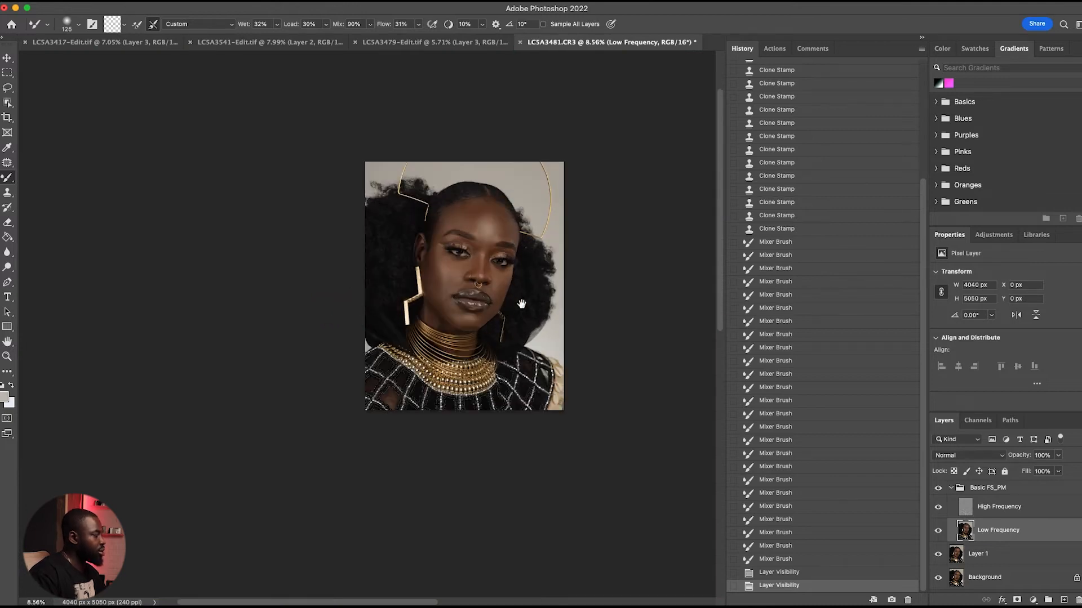
mouse_move(486, 224)
mouse_down()
mouse_move(568, 217)
mouse_move(570, 281)
mouse_move(548, 213)
mouse_up()
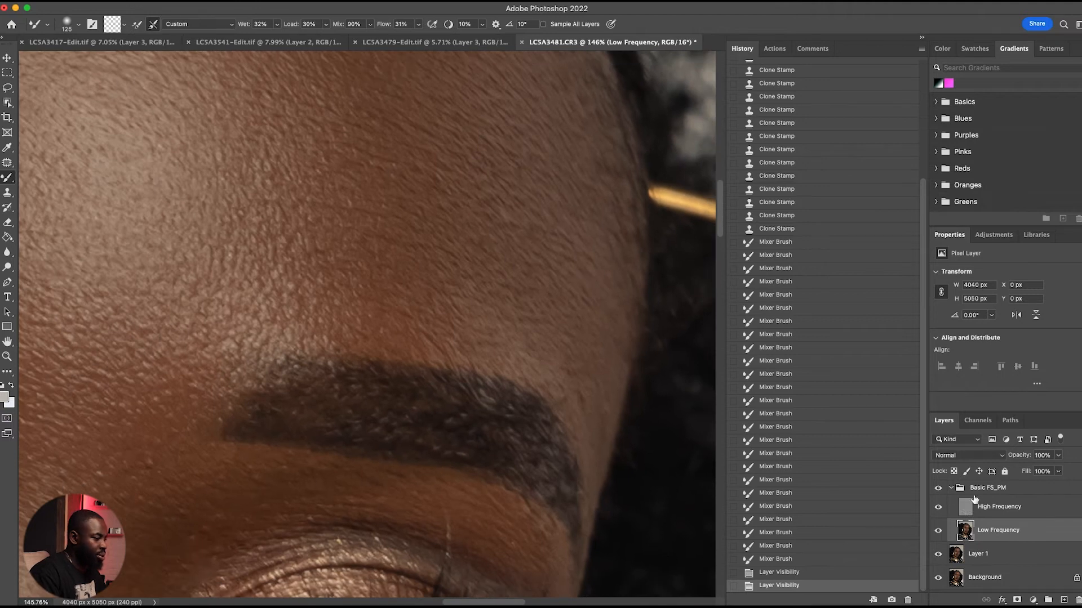
click(964, 508)
key(bracketleft)
key(bracketleft)
key(bracketleft)
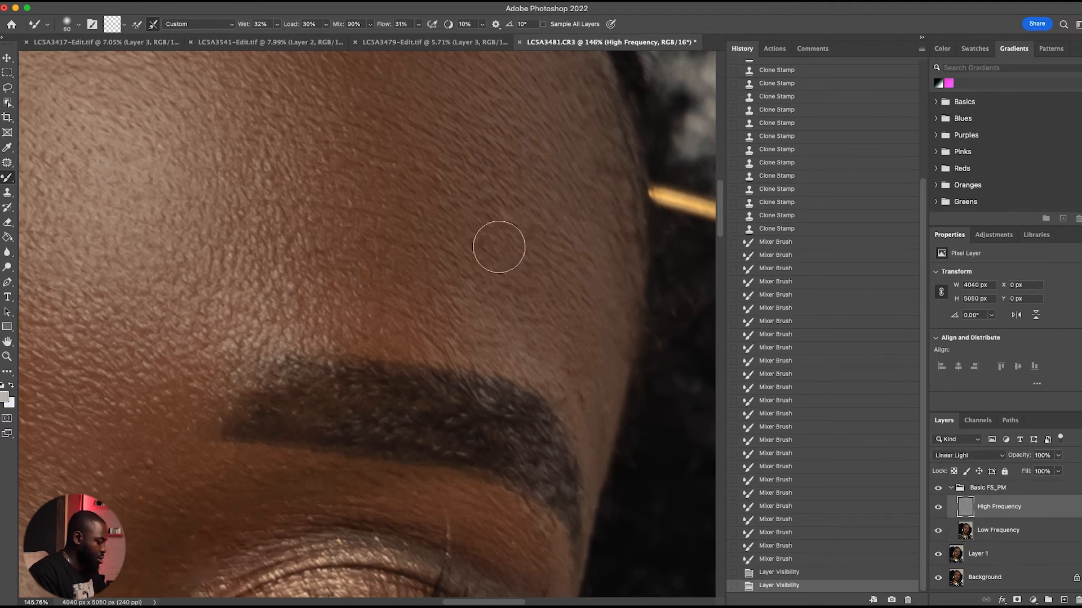
mouse_move(510, 305)
mouse_down()
mouse_move(508, 217)
mouse_move(527, 246)
mouse_move(510, 259)
mouse_move(518, 213)
mouse_move(527, 244)
mouse_move(575, 257)
mouse_move(571, 309)
mouse_up()
drag(546, 248, 458, 124)
Refine the forehead texture above the image-right eyebrow and toward the forehead's center with the Clone Stamp, sampling nearby skin
key(s)
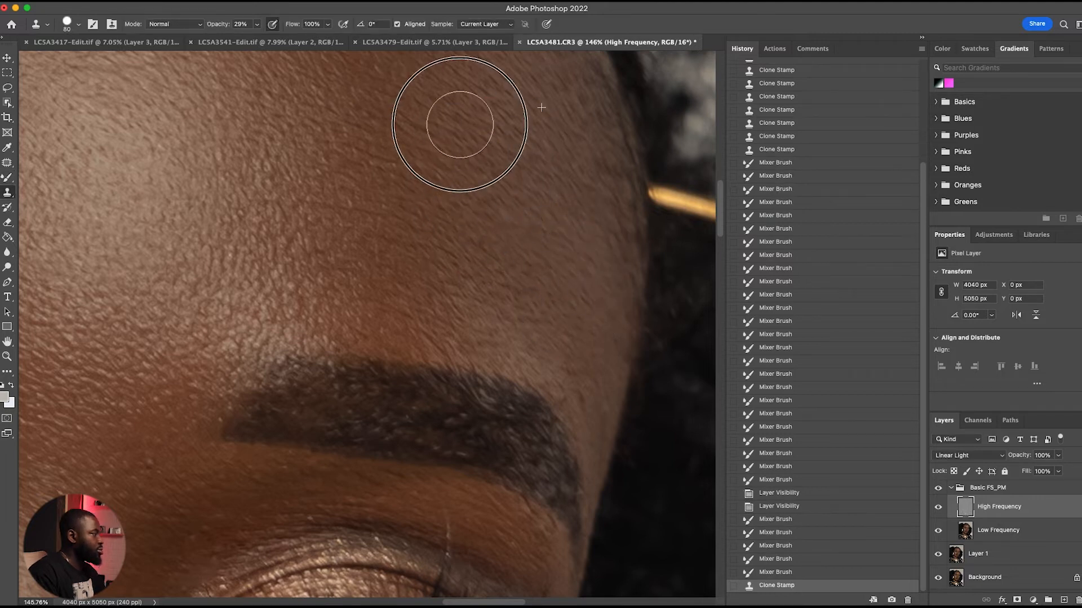
mouse_move(466, 228)
mouse_down()
mouse_move(443, 217)
mouse_move(452, 196)
mouse_up()
alt+click(449, 282)
mouse_move(469, 269)
mouse_down()
mouse_move(508, 287)
mouse_move(530, 306)
mouse_move(416, 296)
mouse_move(535, 309)
mouse_up()
drag(430, 326, 445, 316)
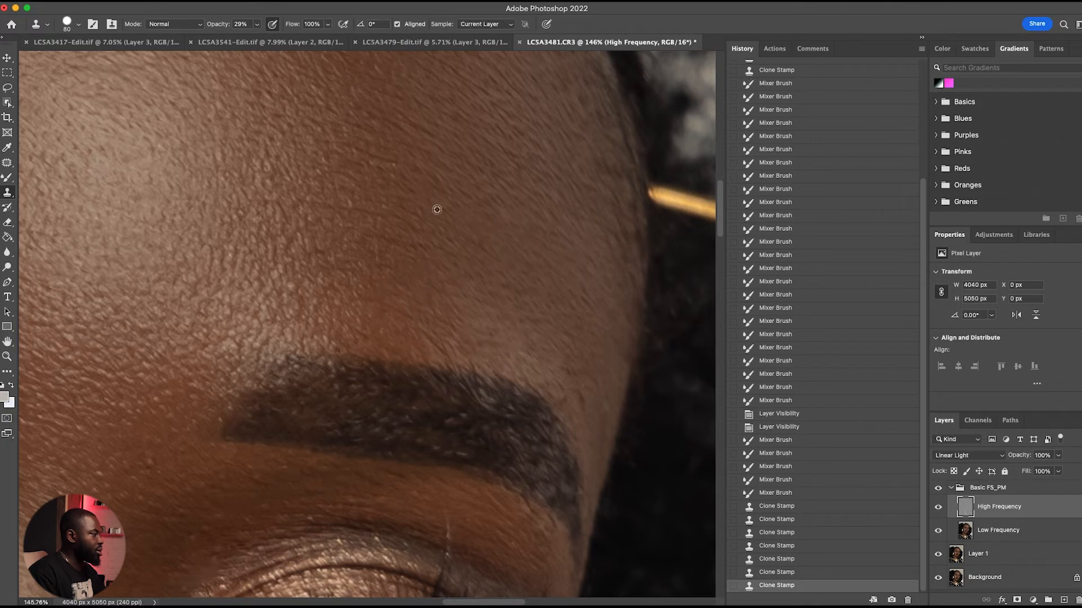
mouse_move(523, 160)
mouse_down()
mouse_move(559, 265)
mouse_move(541, 302)
mouse_move(434, 331)
mouse_up()
drag(491, 257, 570, 261)
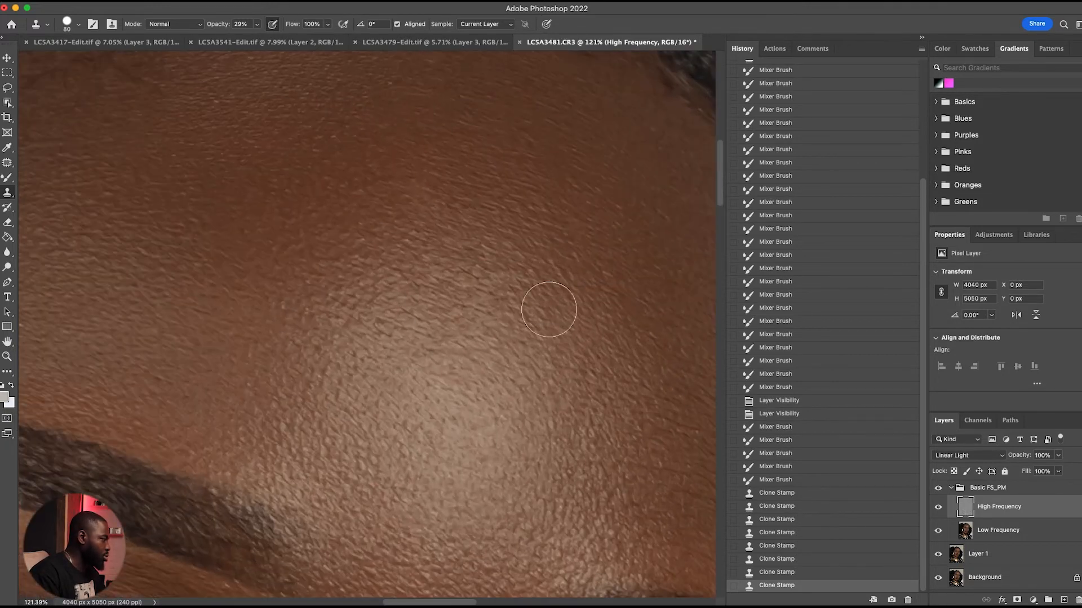
mouse_move(399, 263)
mouse_down()
mouse_move(475, 283)
mouse_move(412, 357)
mouse_move(484, 404)
mouse_move(368, 360)
mouse_move(480, 424)
mouse_move(420, 459)
mouse_up()
drag(554, 410, 429, 432)
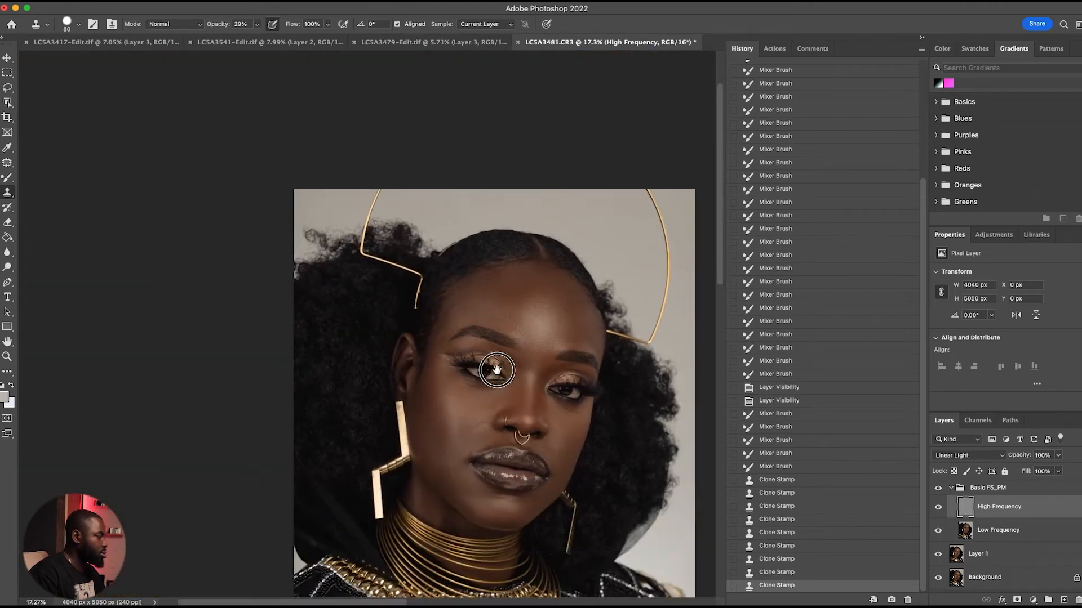
Compare the portrait before and after retouching by hiding and showing the Basic FS_PM group
click(969, 488)
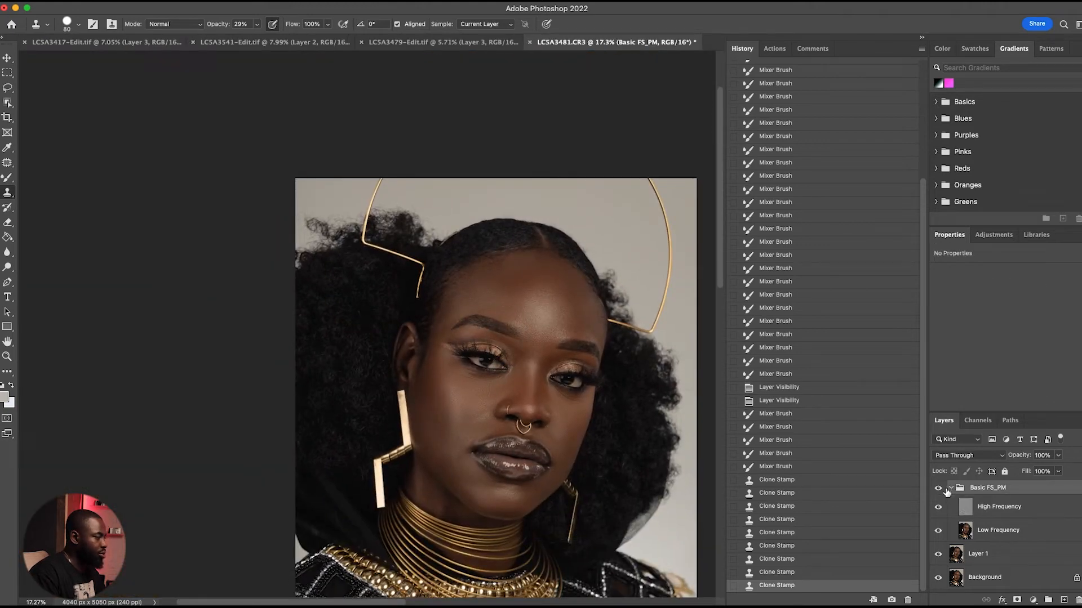
click(937, 488)
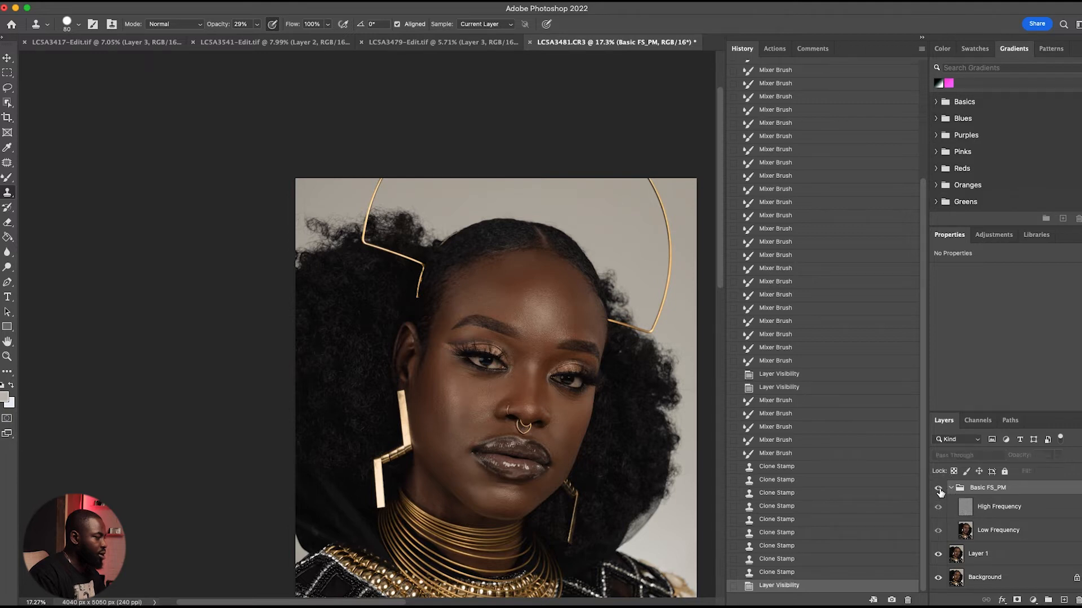
click(938, 490)
Smooth the uneven tones on the image-left side of the neck on the Low Frequency layer with the Mixer Brush
drag(291, 453, 236, 329)
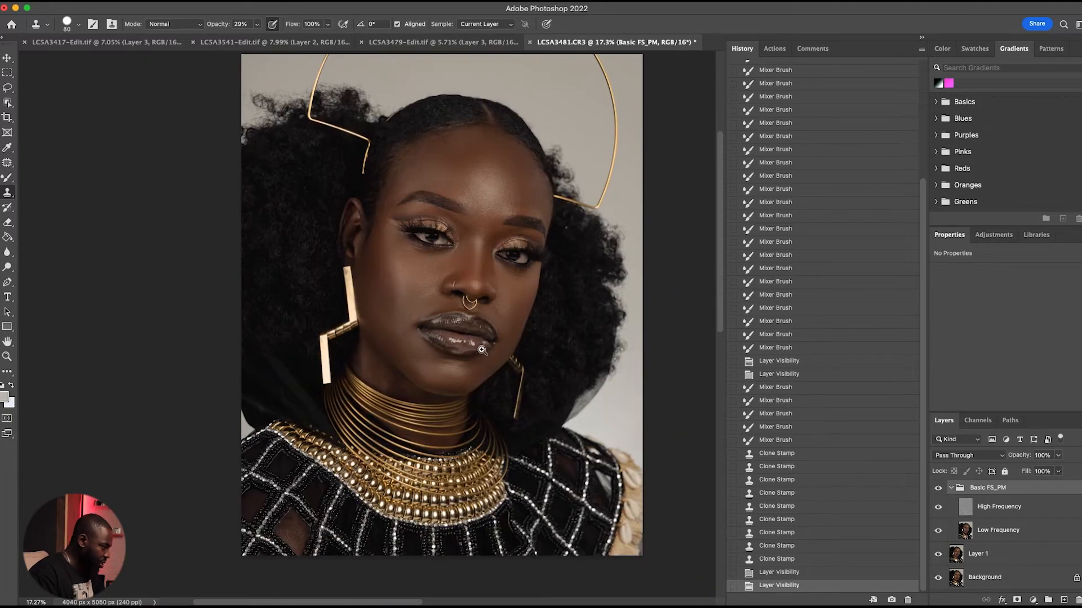
drag(431, 407, 474, 378)
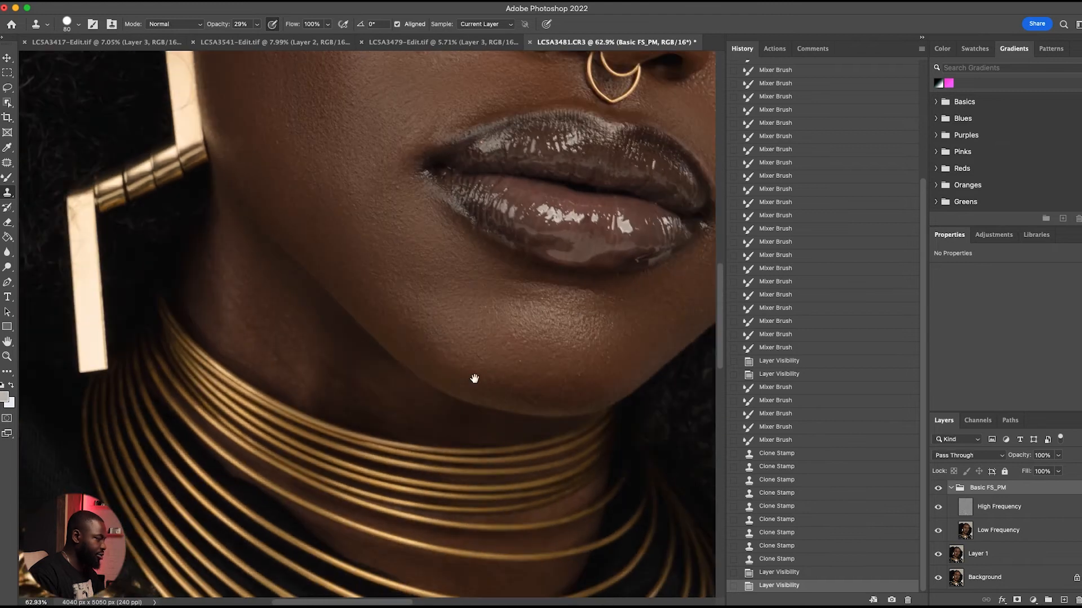
click(955, 529)
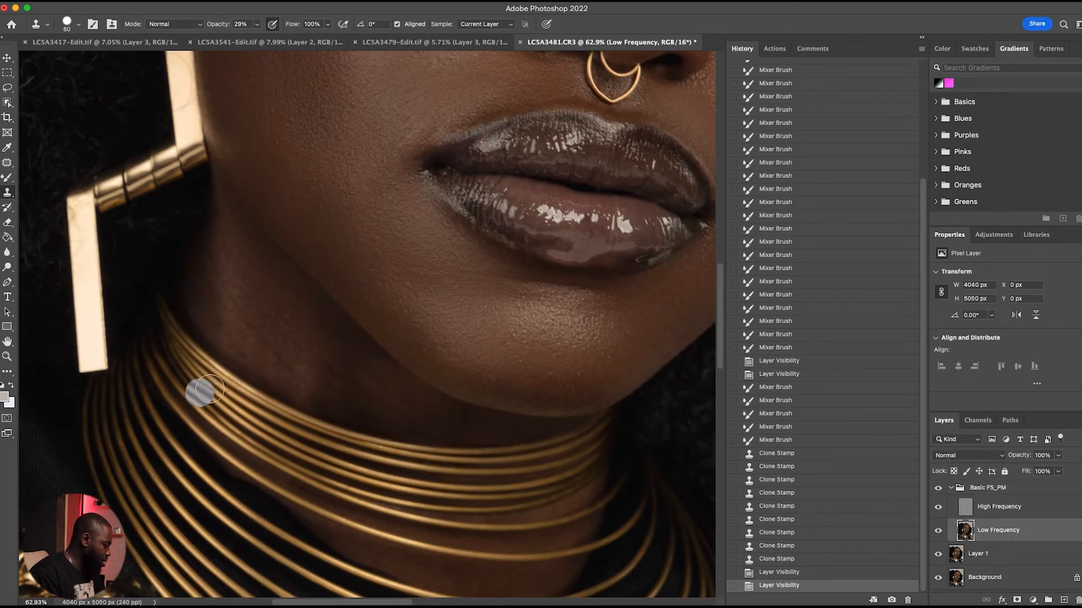
key(b)
mouse_move(247, 292)
mouse_down()
mouse_move(254, 326)
mouse_move(299, 341)
mouse_up()
mouse_move(236, 277)
mouse_down()
mouse_move(258, 315)
mouse_move(233, 316)
mouse_up()
mouse_move(215, 280)
mouse_down()
mouse_move(208, 295)
mouse_move(245, 324)
mouse_up()
drag(228, 275, 248, 310)
drag(260, 321, 262, 333)
drag(271, 327, 285, 347)
drag(270, 310, 274, 323)
drag(246, 258, 238, 291)
drag(226, 248, 217, 328)
drag(234, 296, 243, 322)
Blend the shadowed neck skin under the jaw, just above the gold neck rings, with the Mixer Brush
drag(316, 352, 333, 376)
drag(312, 336, 366, 386)
mouse_move(330, 393)
mouse_down()
mouse_move(377, 383)
mouse_move(433, 419)
mouse_move(343, 394)
mouse_move(368, 394)
mouse_move(325, 376)
mouse_move(316, 346)
mouse_move(292, 382)
mouse_move(263, 316)
mouse_move(214, 284)
mouse_move(236, 335)
mouse_move(230, 248)
mouse_move(293, 348)
mouse_move(376, 386)
mouse_move(419, 392)
mouse_move(443, 413)
mouse_move(527, 428)
mouse_move(290, 360)
mouse_move(243, 330)
mouse_move(236, 349)
mouse_move(272, 382)
mouse_up()
scroll(294, 328, down, 3)
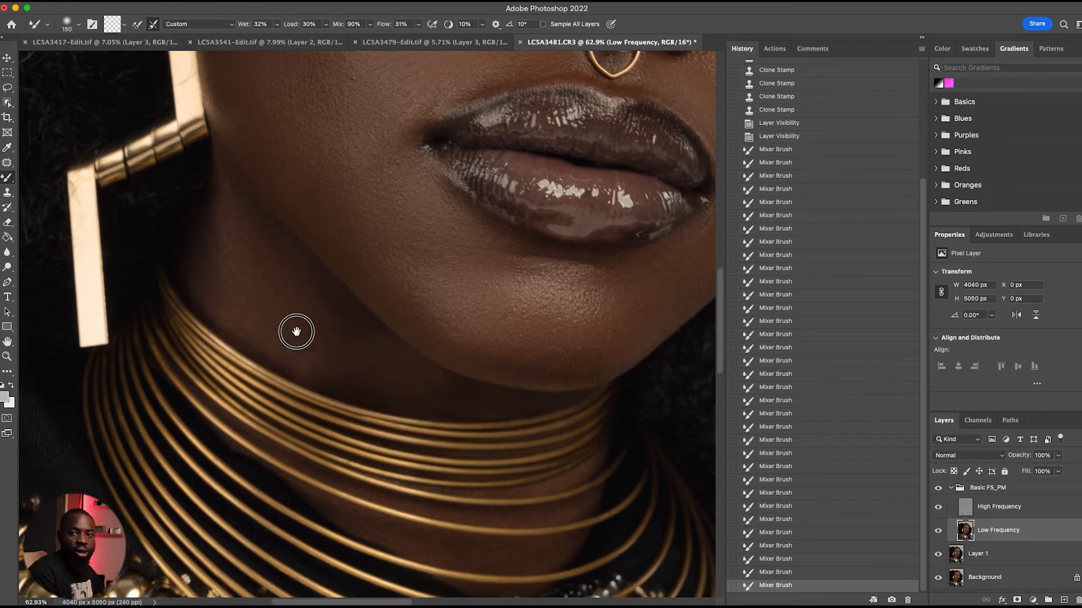
Smooth the skin visible between the lower gold neck rings with the Mixer Brush at 150 px
scroll(302, 366, down, 5)
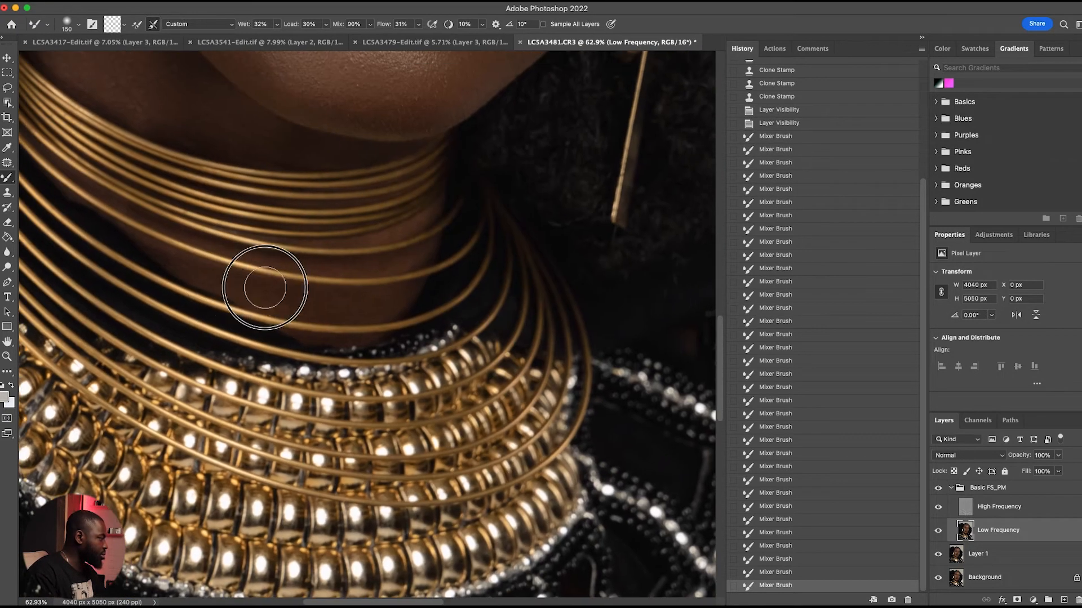
click(400, 301)
drag(400, 300, 307, 299)
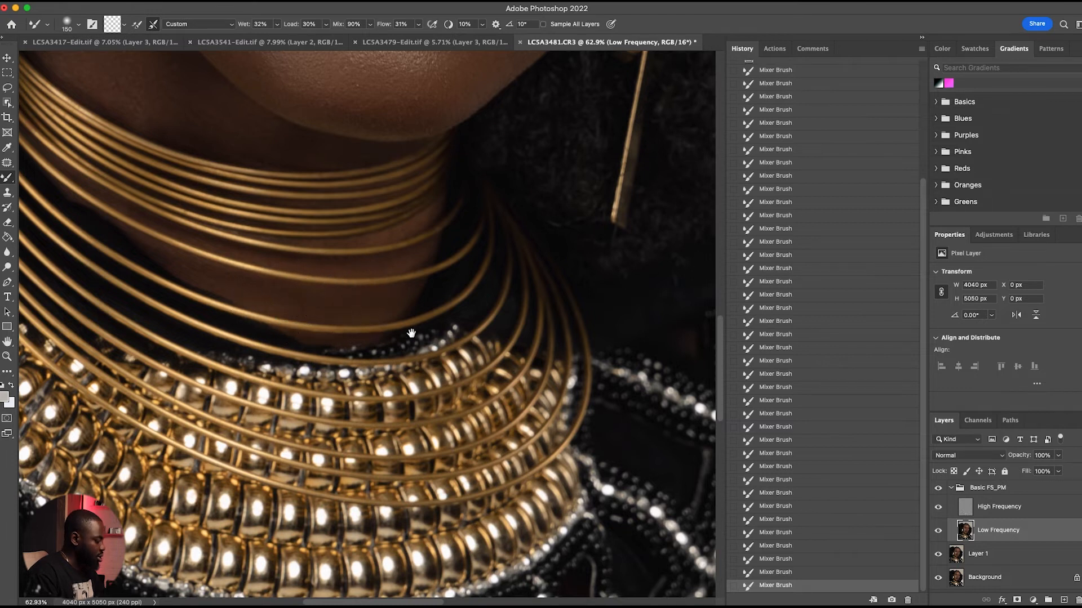
Collapse the Basic FS_PM group and stamp all visible layers into a new layer above it
drag(353, 380, 263, 410)
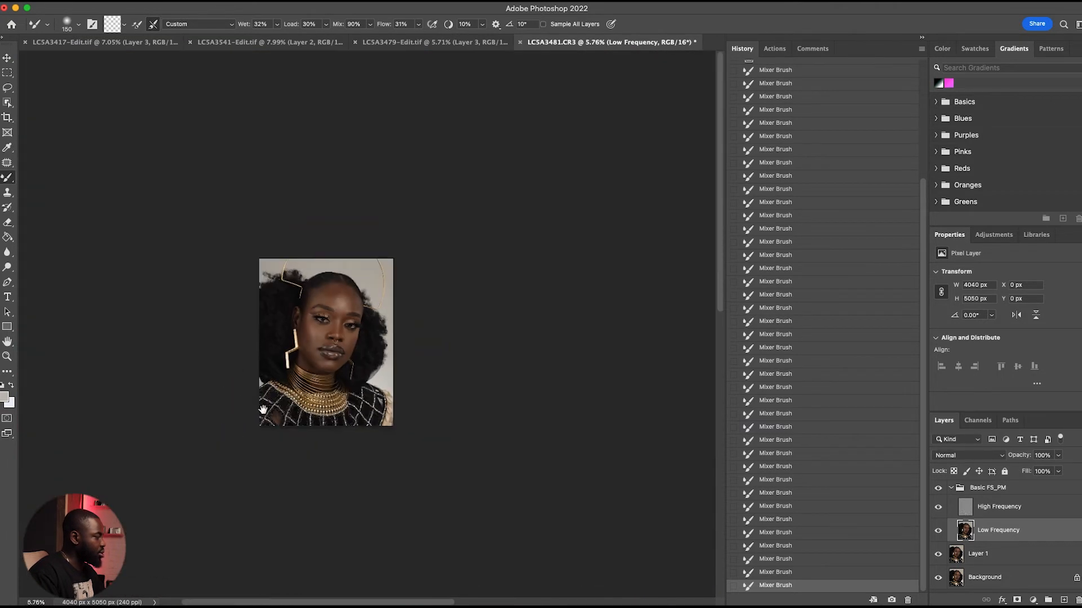
drag(303, 377, 455, 379)
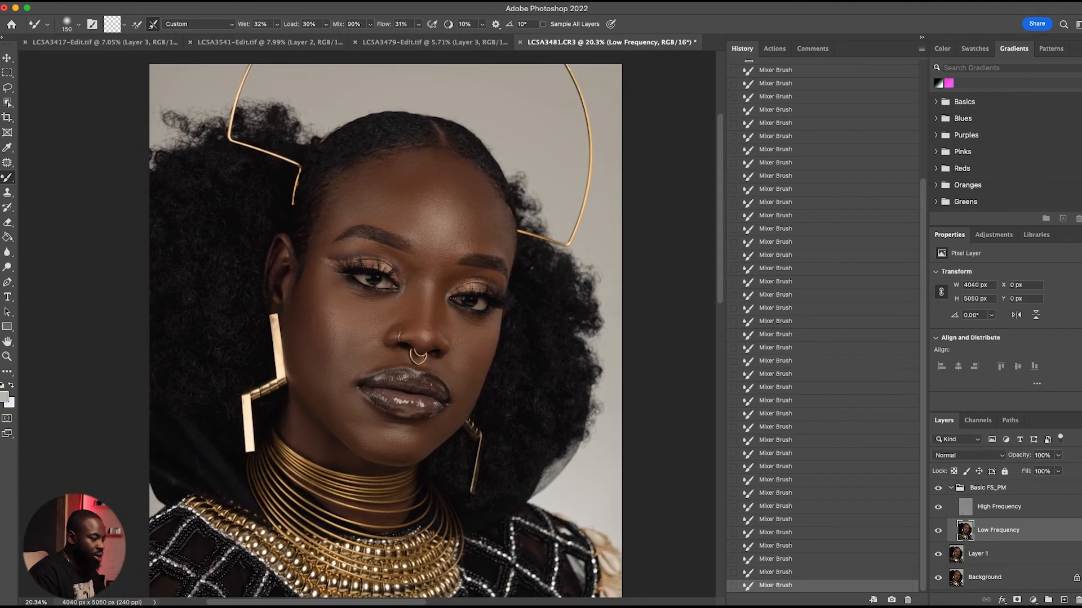
click(957, 489)
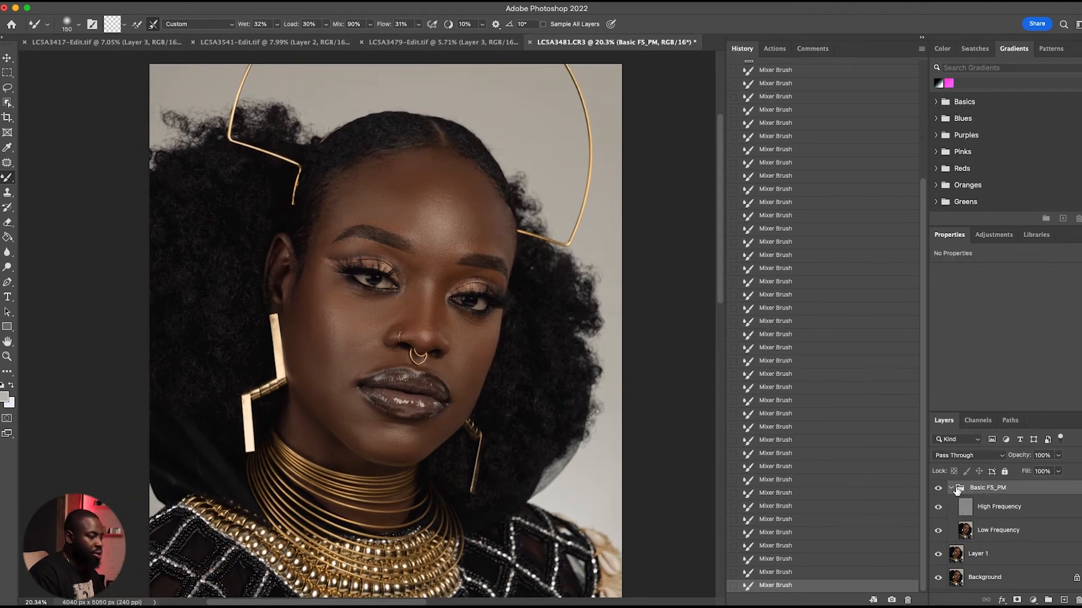
click(951, 488)
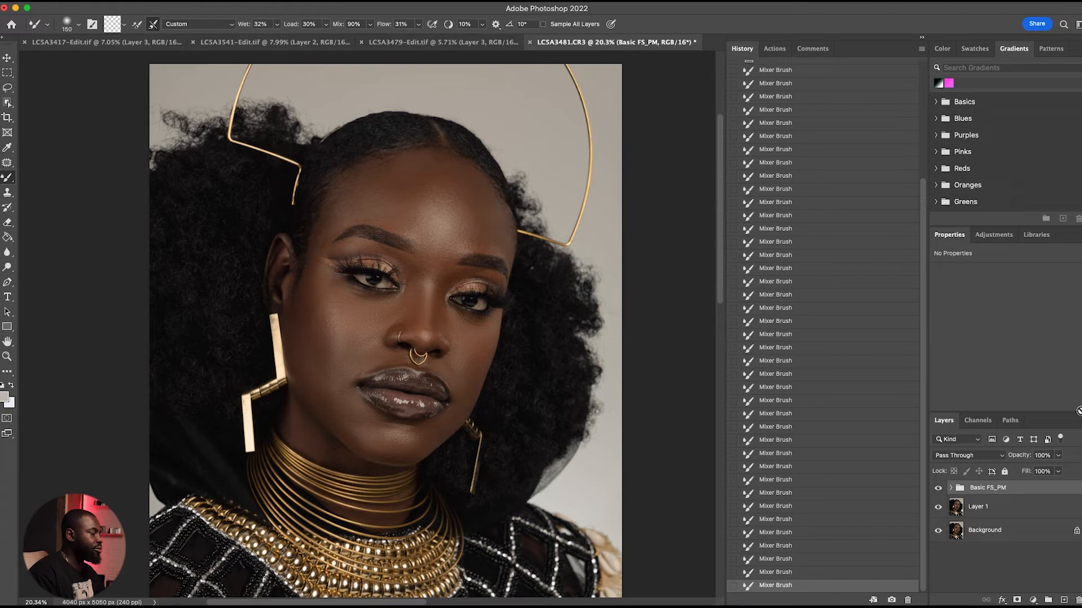
key(super+shift+alt+e)
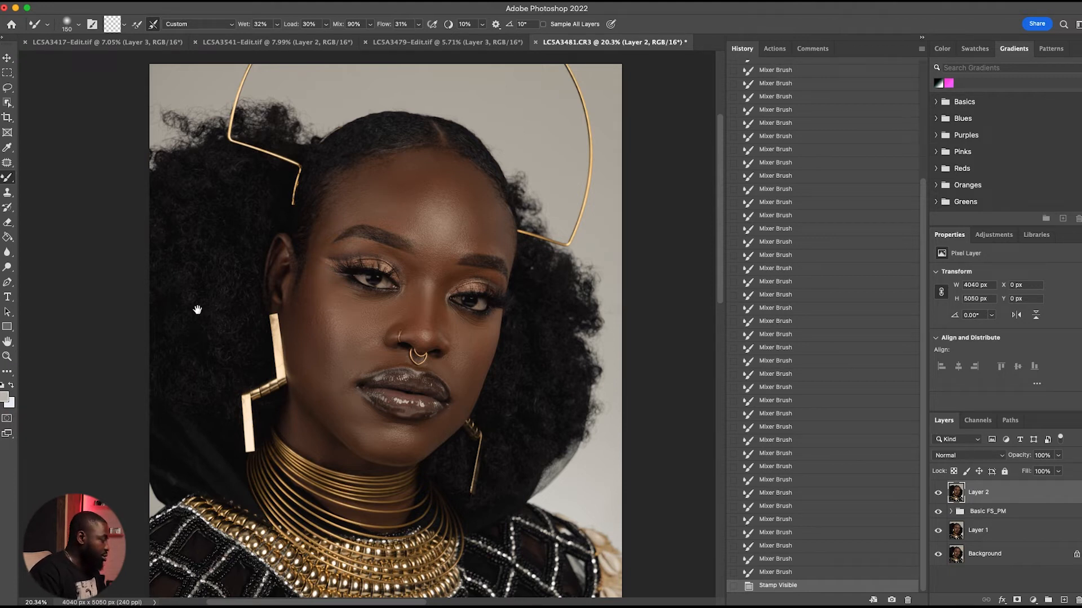
Run the D&B AND WHITENING action from the MY ACTIONS set to add the dodge-and-burn and whitening groups
scroll(388, 304, down, 2)
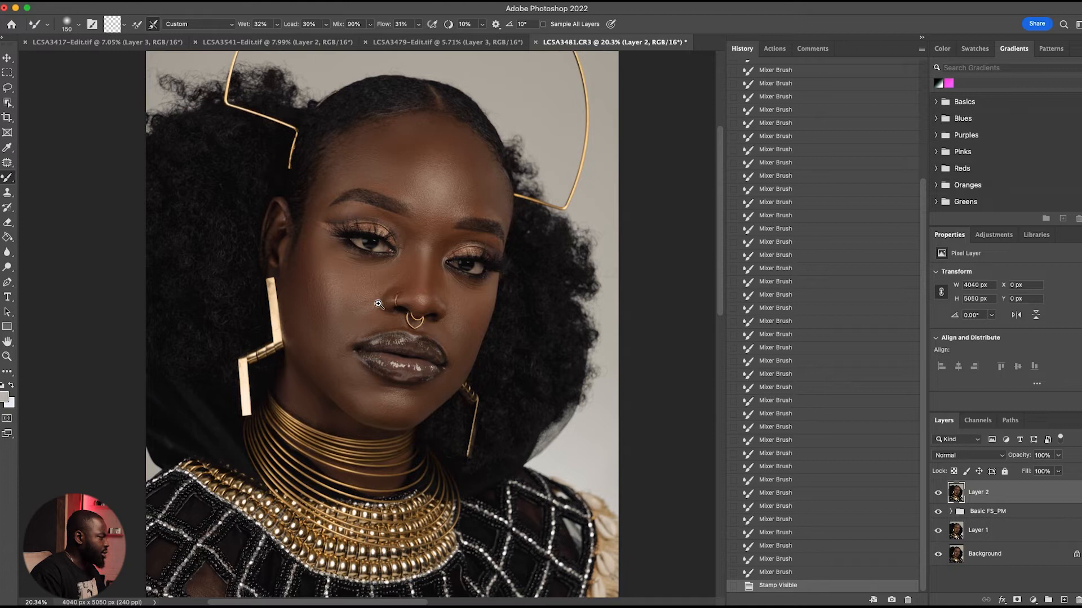
drag(388, 302, 388, 301)
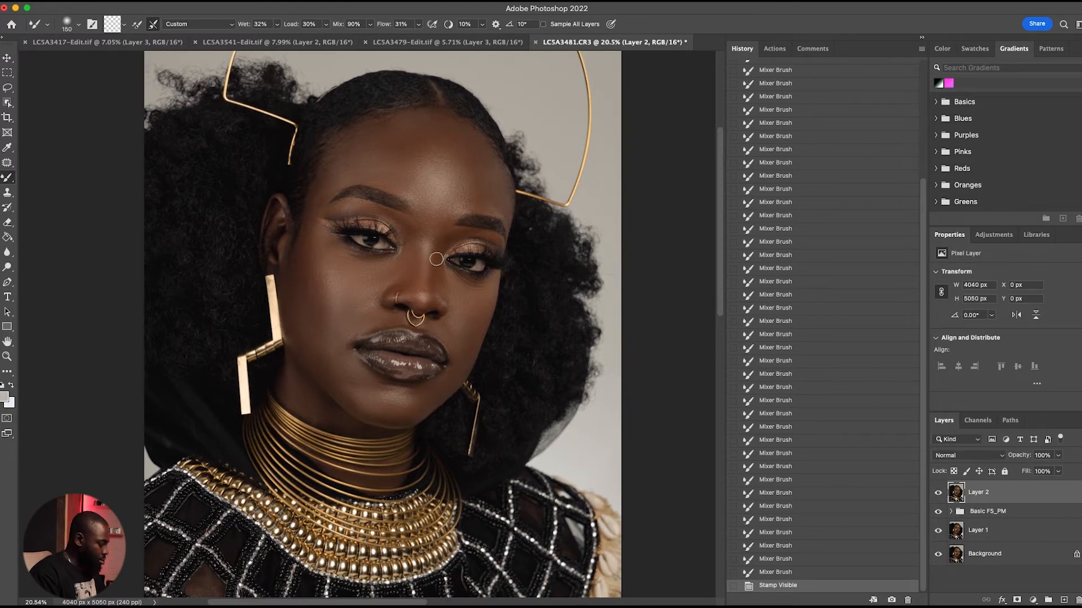
drag(388, 243, 417, 248)
drag(421, 289, 344, 299)
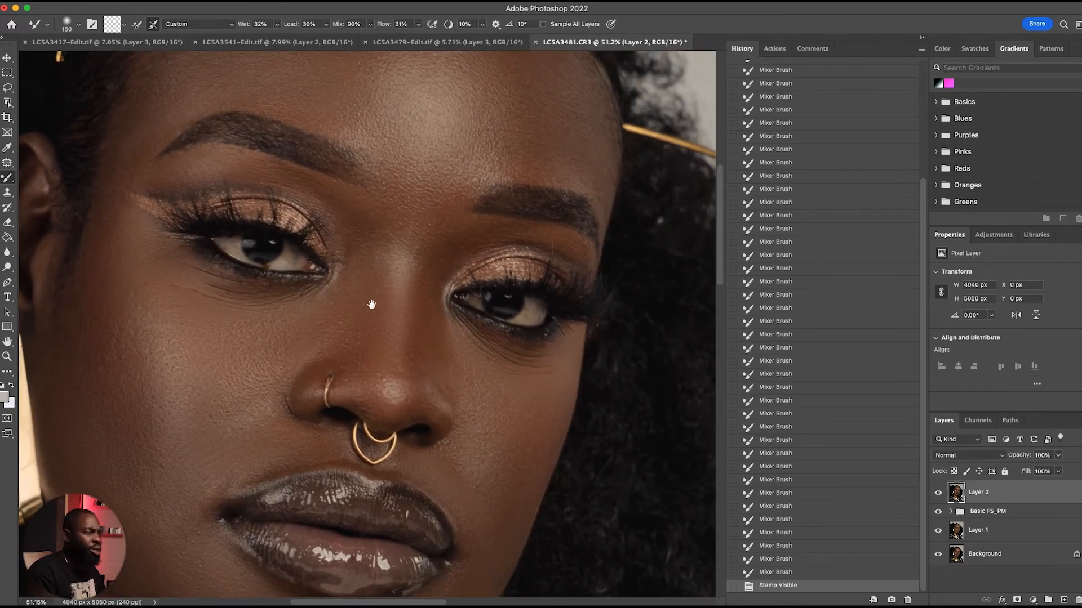
mouse_move(406, 279)
mouse_down()
mouse_move(321, 285)
mouse_move(500, 276)
mouse_move(379, 282)
mouse_move(380, 296)
mouse_move(461, 278)
mouse_move(427, 283)
mouse_up()
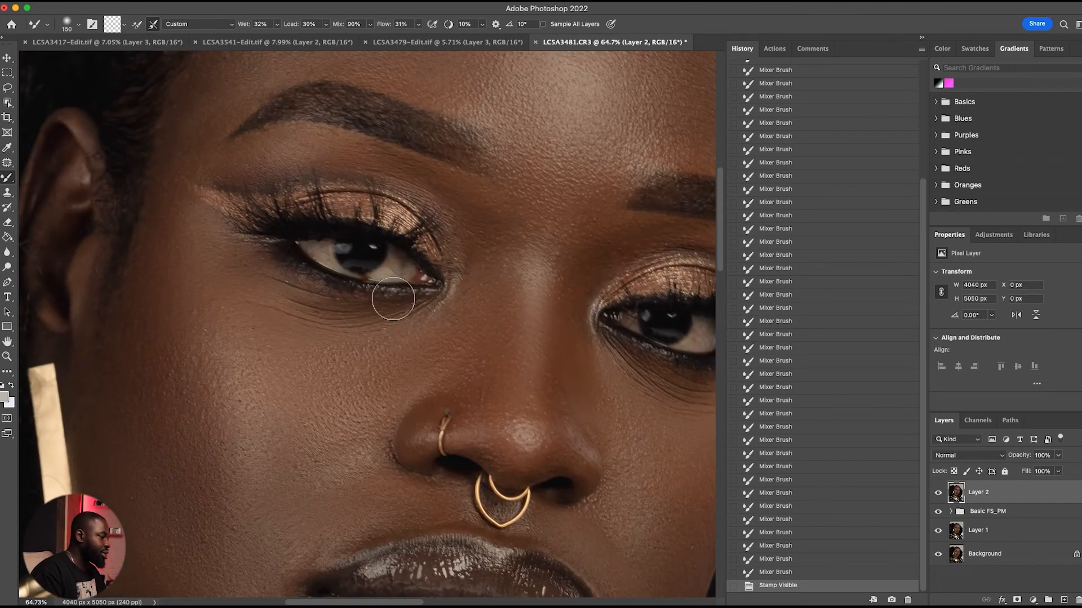
click(775, 49)
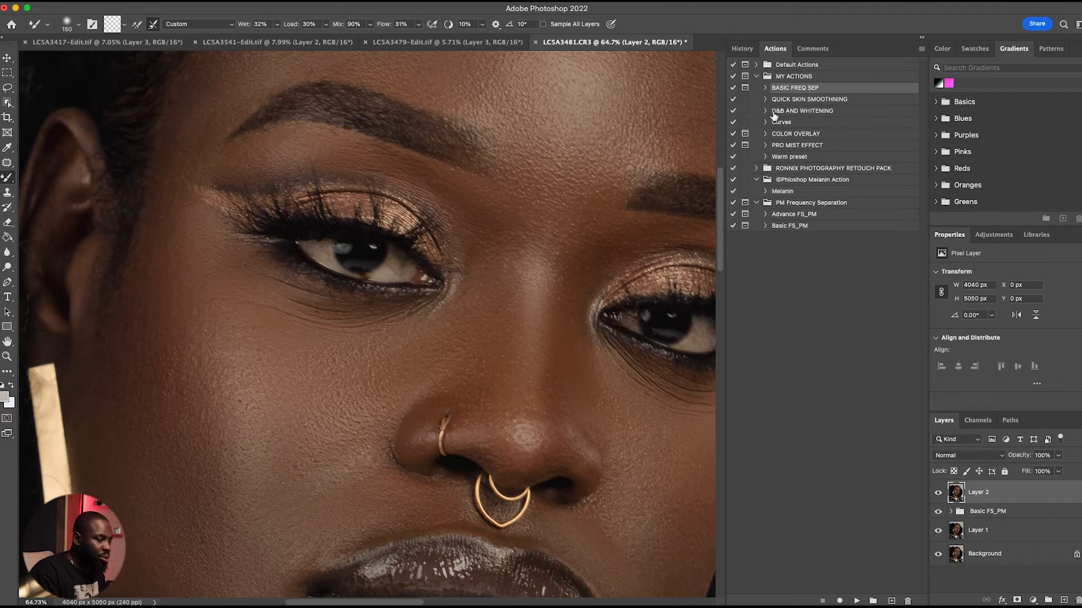
click(833, 111)
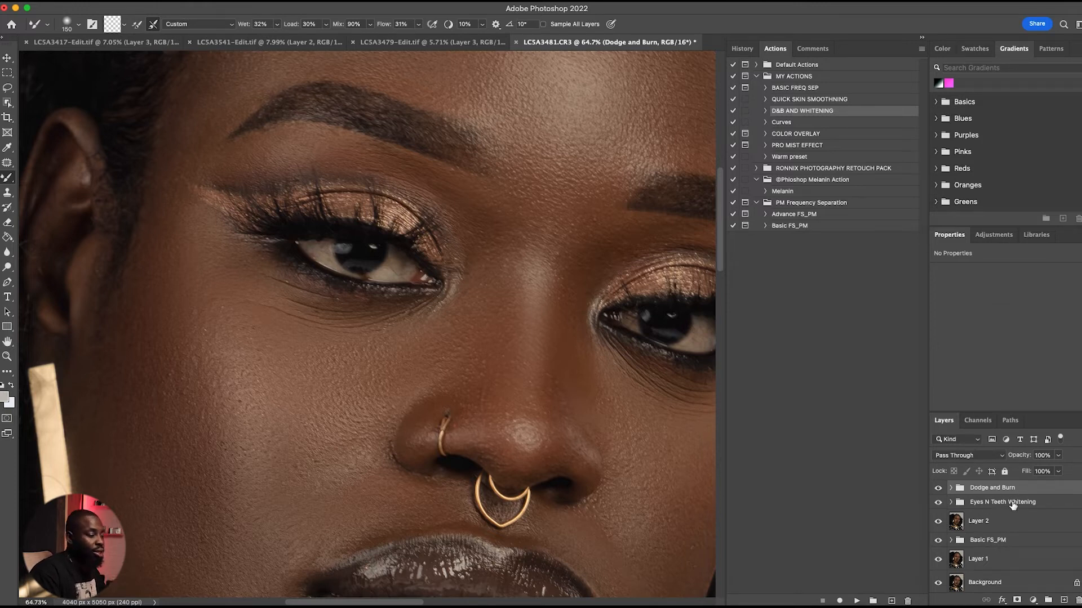
Expand the Eyes N Teeth Whitening group and target the Photo Filter 1 layer mask with the Brush tool
click(1013, 505)
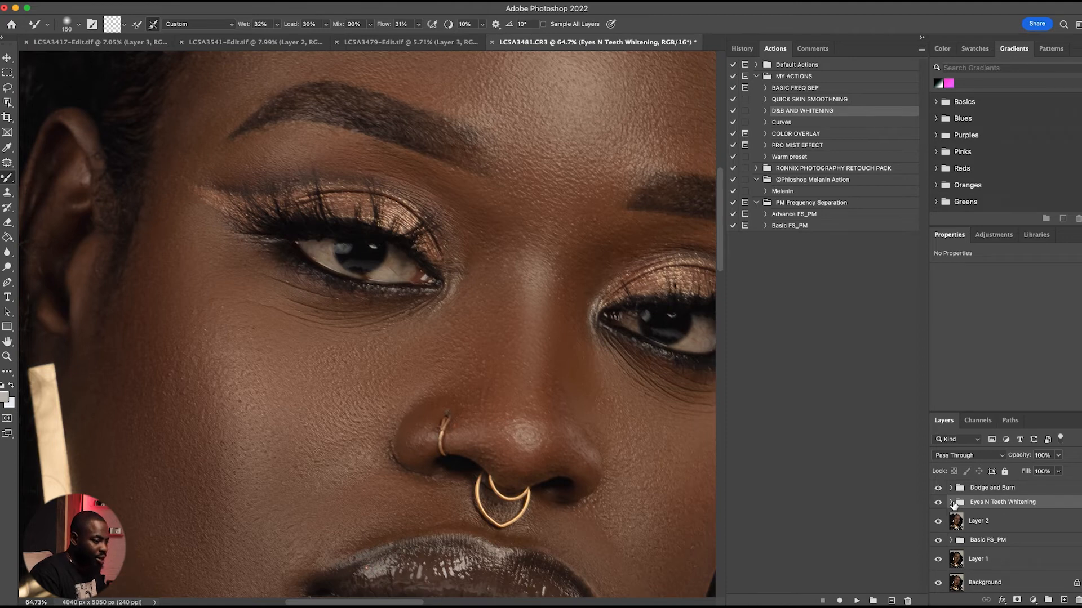
click(952, 503)
click(993, 569)
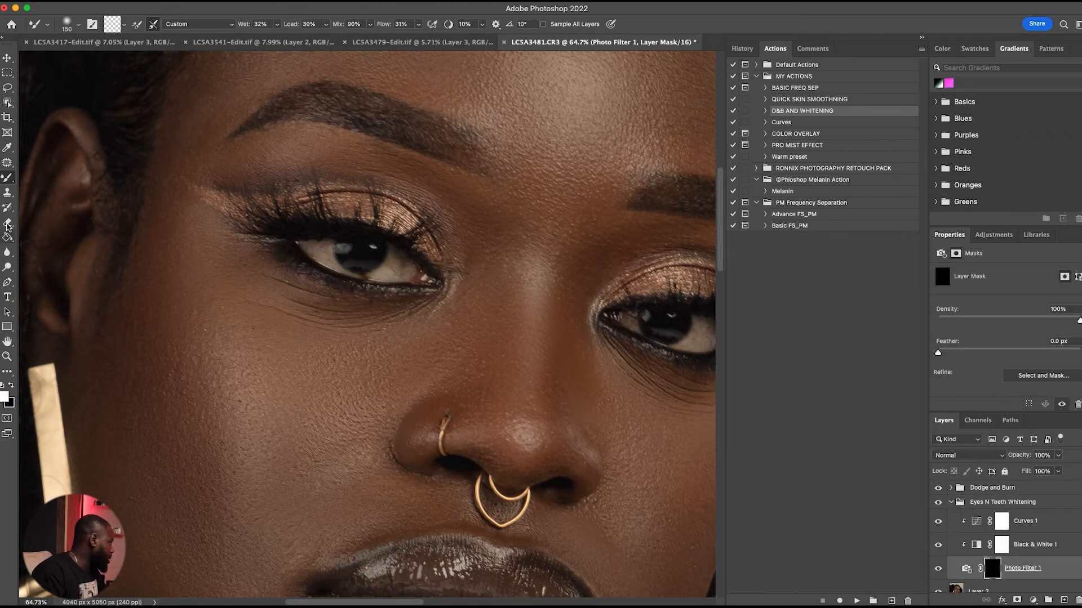
alt+click(7, 182)
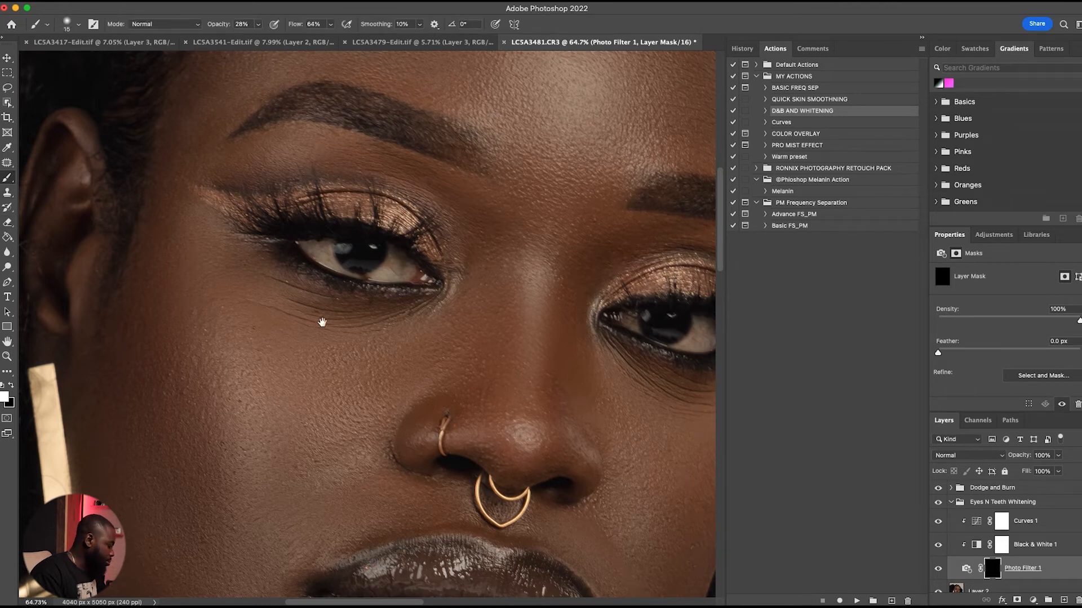
Paint white on the Photo Filter 1 mask over the image-left eye's whites with a brush of about 35 px
drag(322, 322, 277, 249)
super+click(264, 231)
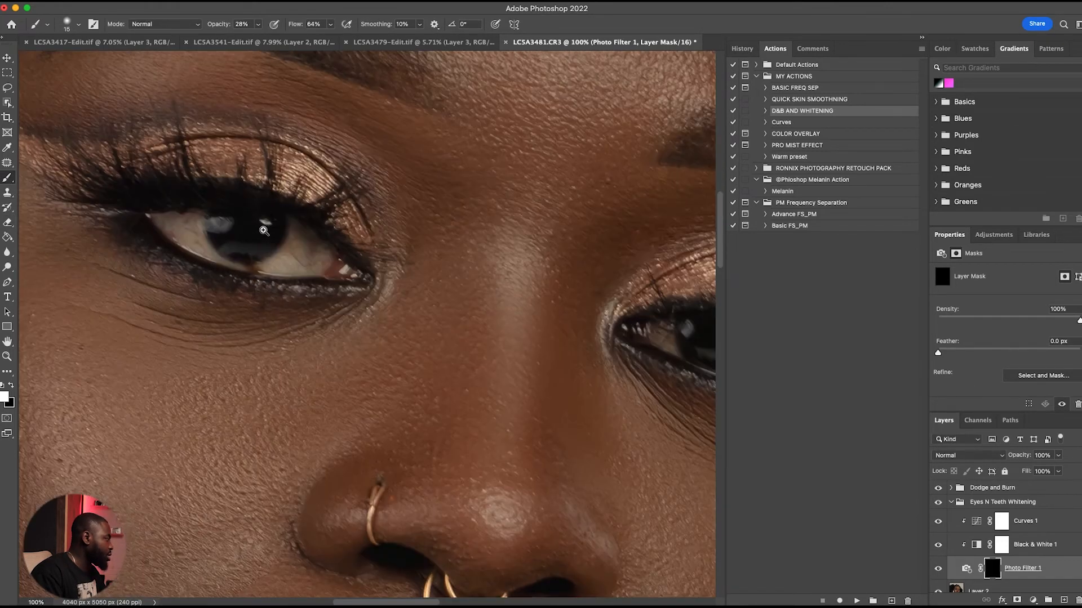
scroll(264, 231, up, 5)
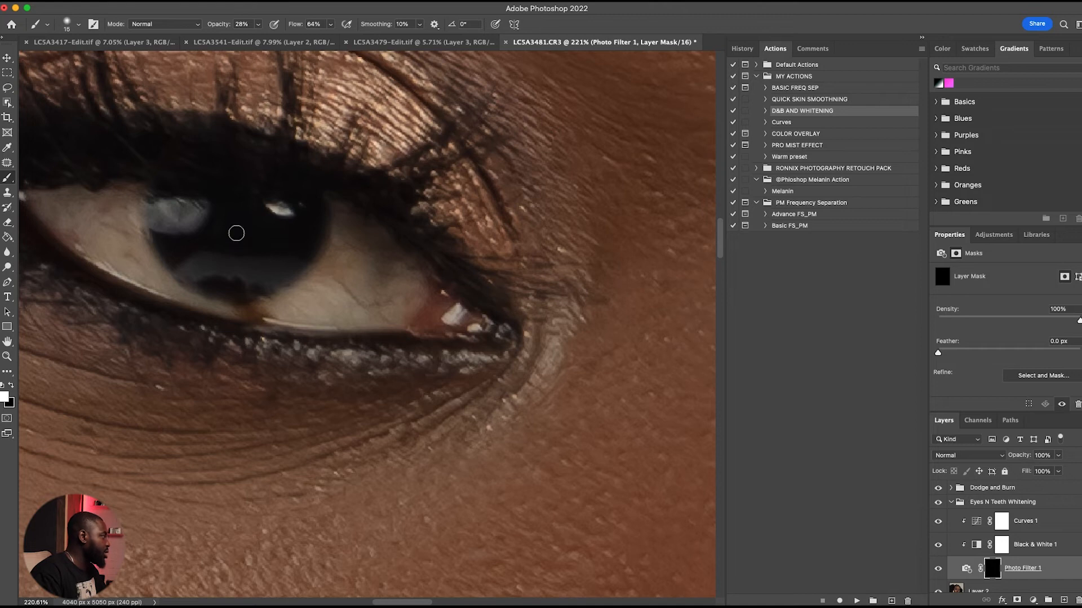
key(bracketright)
key(bracketright)
key(bracketright)
mouse_move(77, 213)
mouse_down()
mouse_move(96, 225)
mouse_move(57, 207)
mouse_move(88, 222)
mouse_move(125, 208)
mouse_move(99, 241)
mouse_move(116, 211)
mouse_move(129, 249)
mouse_move(66, 220)
mouse_move(176, 286)
mouse_move(302, 303)
mouse_up()
key(bracketleft)
mouse_move(179, 290)
mouse_down()
mouse_move(286, 309)
mouse_move(295, 291)
mouse_move(310, 306)
mouse_move(361, 276)
mouse_move(339, 266)
mouse_move(348, 255)
mouse_move(423, 290)
mouse_move(371, 305)
mouse_move(426, 304)
mouse_move(325, 313)
mouse_move(375, 306)
mouse_up()
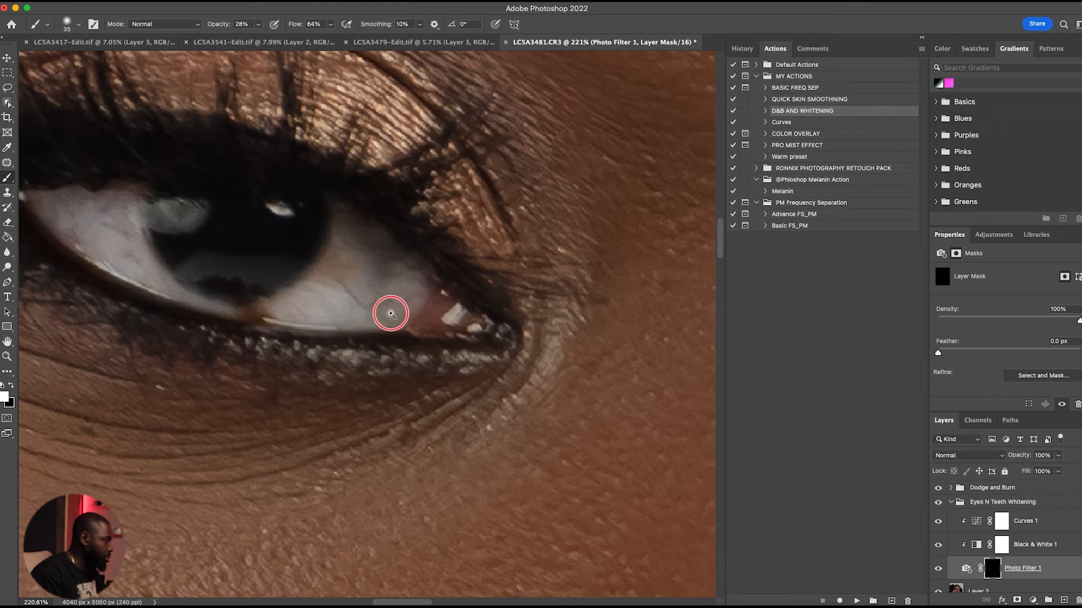
Whiten the image-right eye by painting its inner corner and outer white on the Photo Filter 1 mask
scroll(360, 321, down, 10)
scroll(443, 347, up, 4)
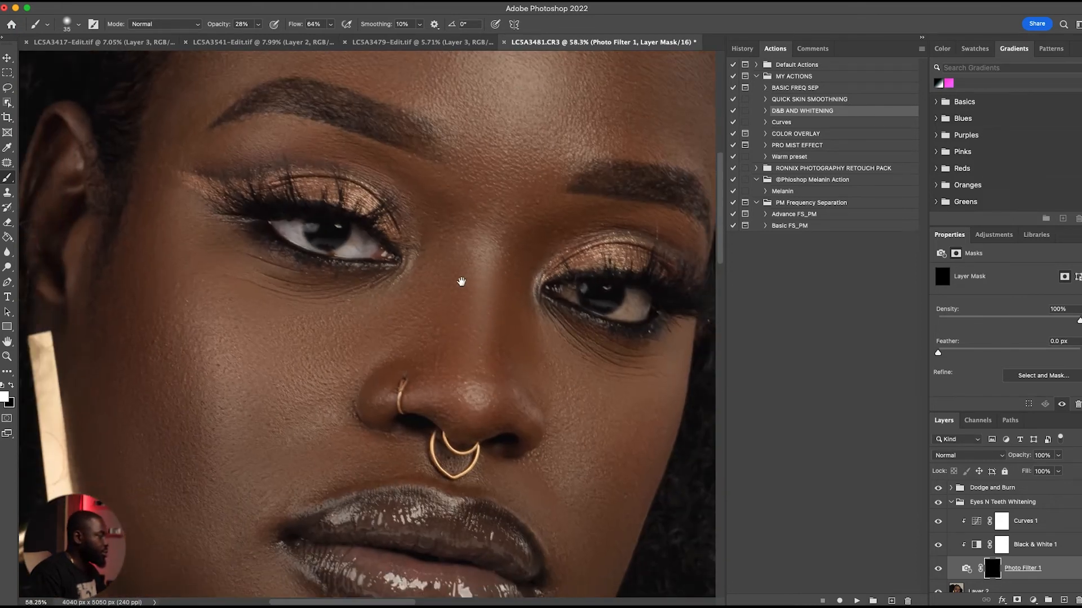
drag(461, 282, 357, 292)
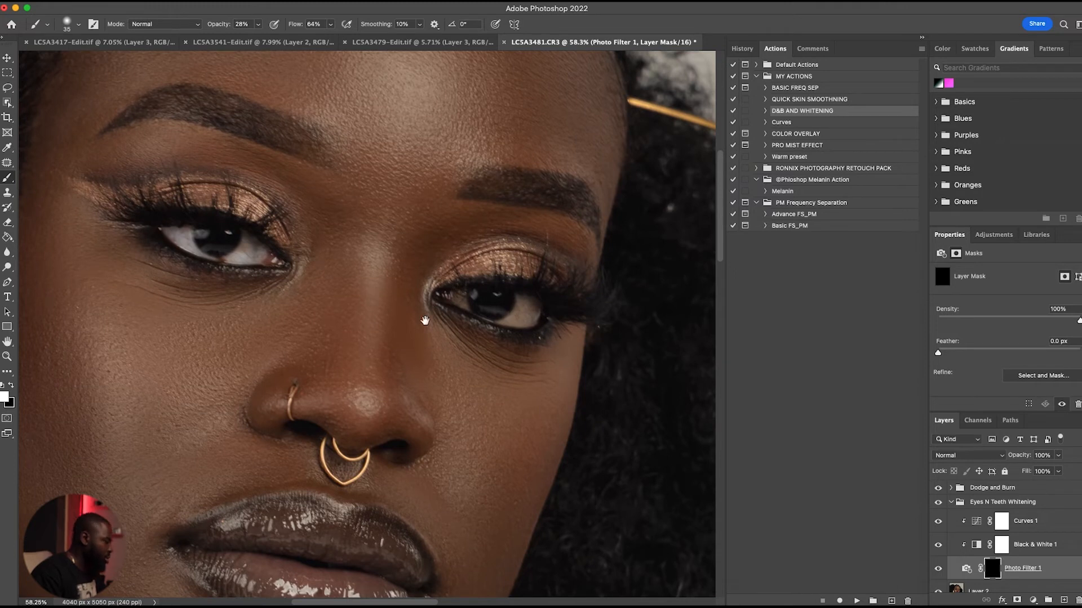
mouse_move(283, 289)
mouse_down()
mouse_move(258, 294)
mouse_move(279, 301)
mouse_up()
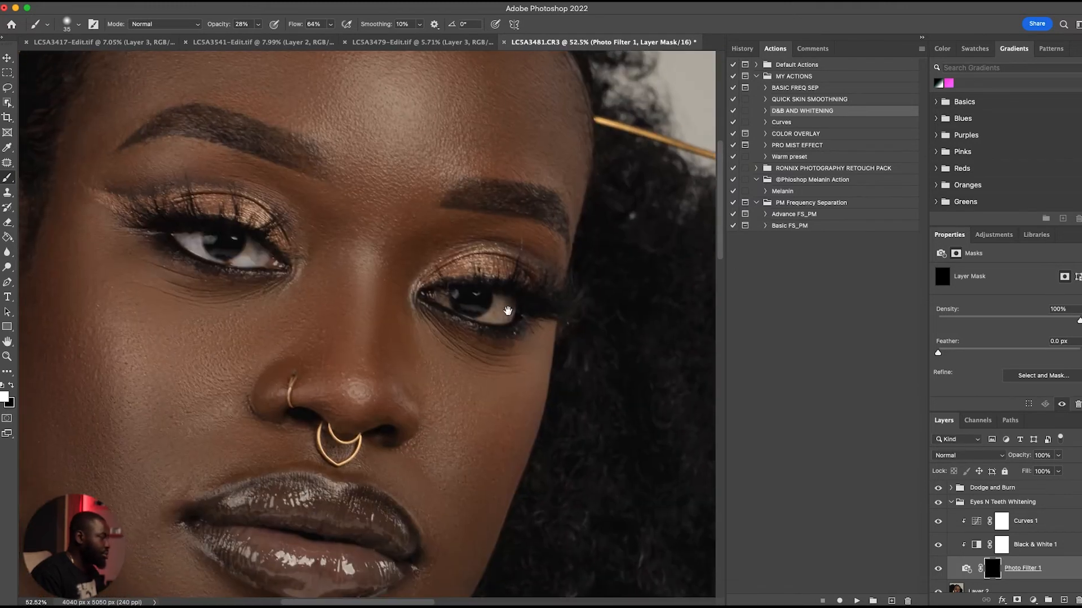
scroll(495, 316, up, 8)
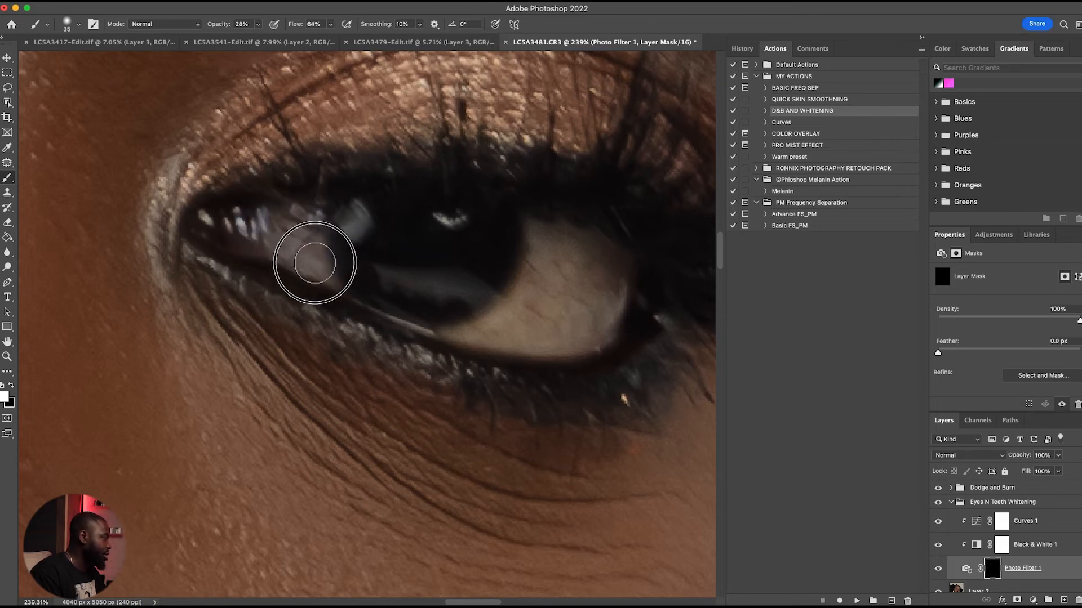
scroll(314, 263, right, 8)
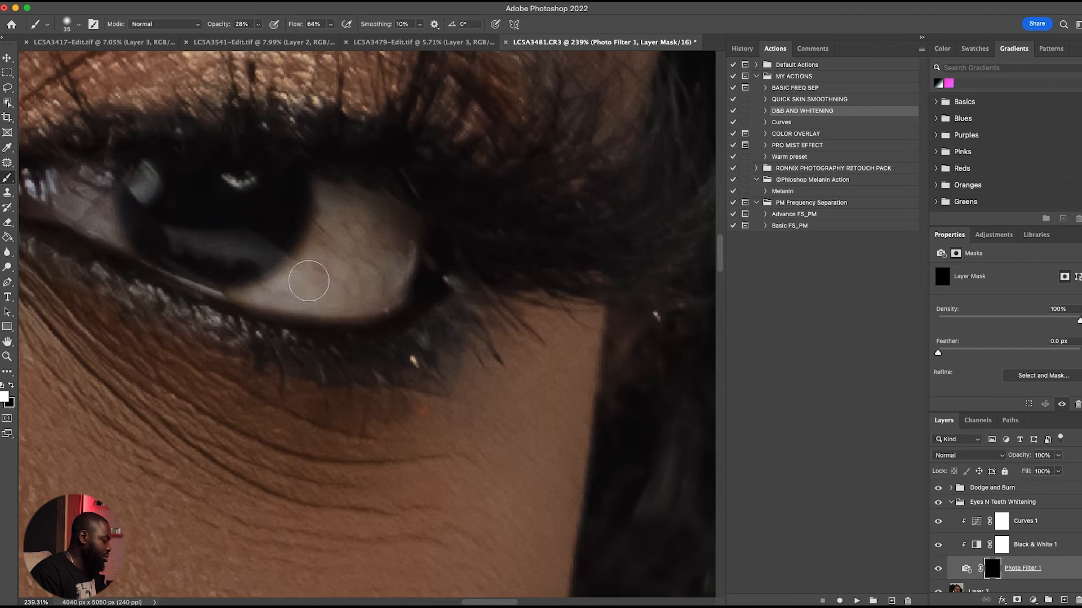
mouse_move(312, 292)
mouse_down()
mouse_move(398, 285)
mouse_move(393, 258)
mouse_move(341, 250)
mouse_move(379, 237)
mouse_move(377, 210)
mouse_move(393, 219)
mouse_move(389, 251)
mouse_move(316, 258)
mouse_move(348, 260)
mouse_move(334, 256)
mouse_move(343, 278)
mouse_move(387, 273)
mouse_move(289, 304)
mouse_move(341, 250)
mouse_up()
drag(326, 375, 311, 339)
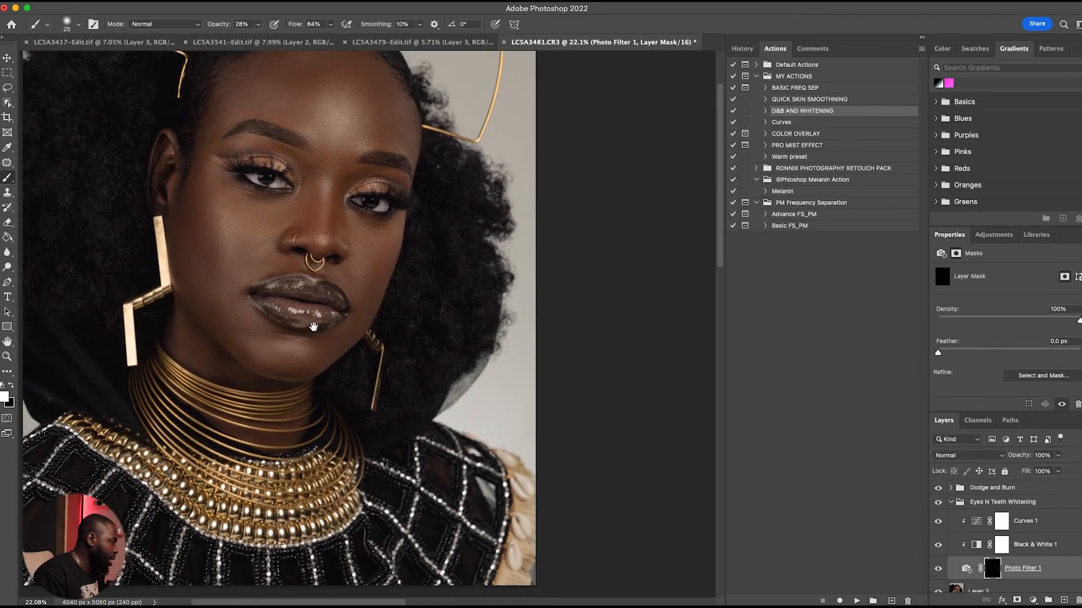
Compare the whole portrait with the Eyes N Teeth Whitening group hidden and shown
drag(278, 268, 316, 327)
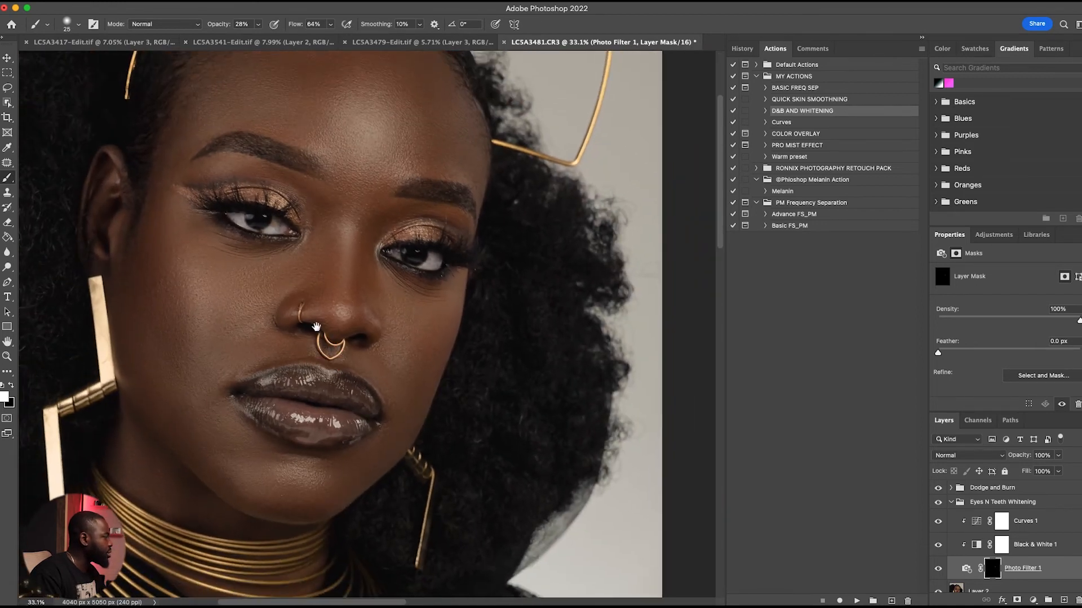
drag(316, 280, 277, 285)
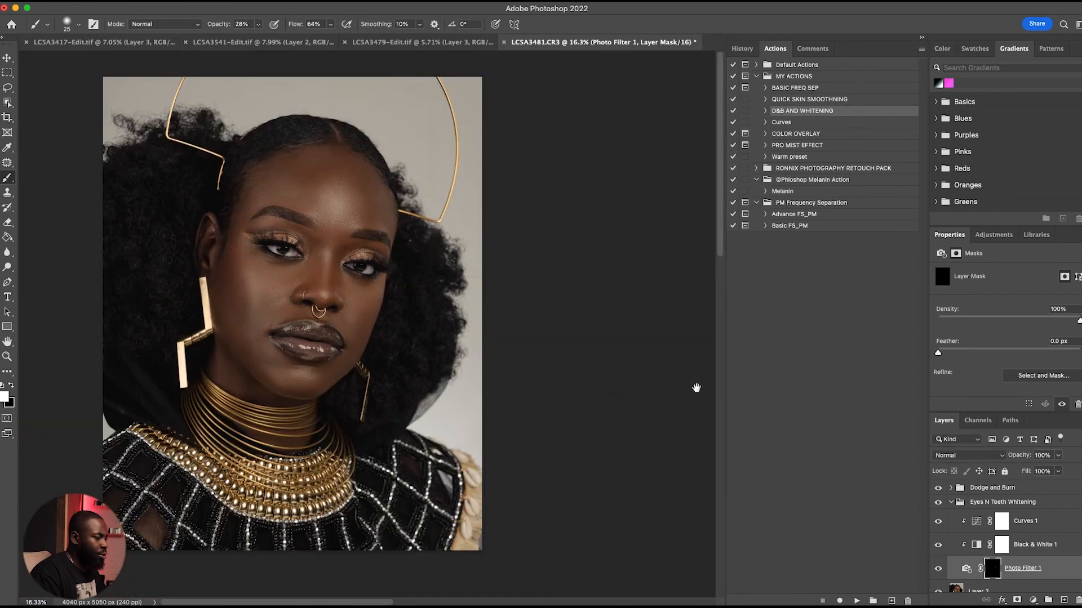
click(938, 504)
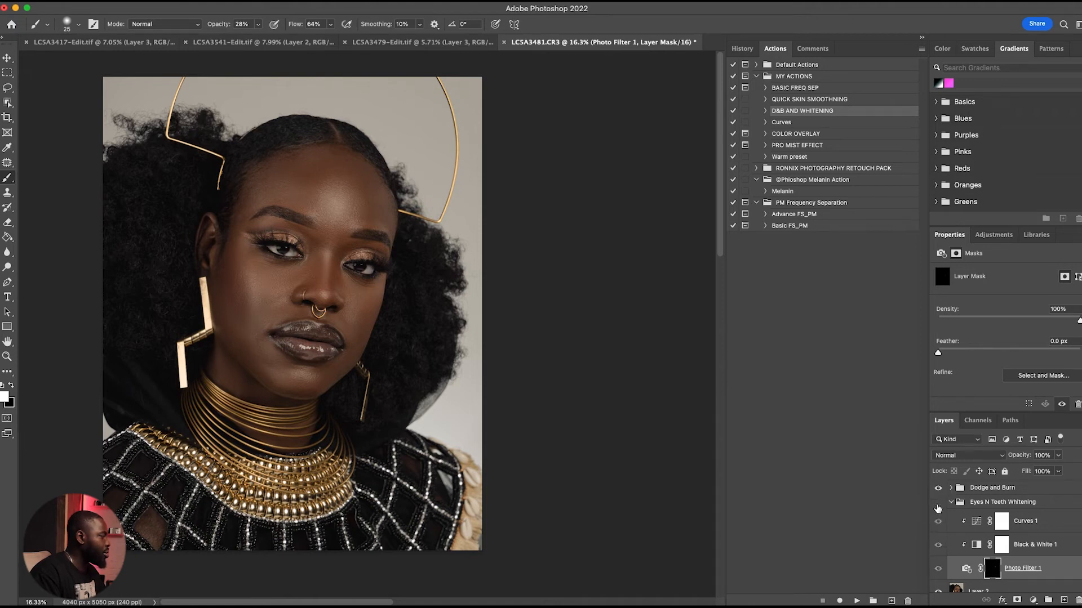
click(938, 505)
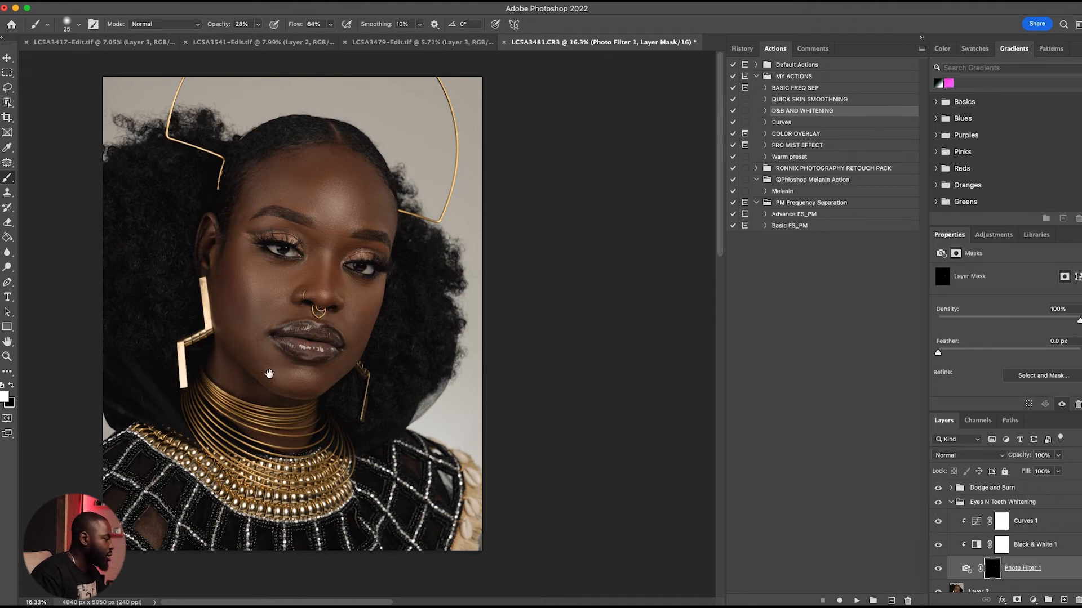
scroll(269, 374, down, 3)
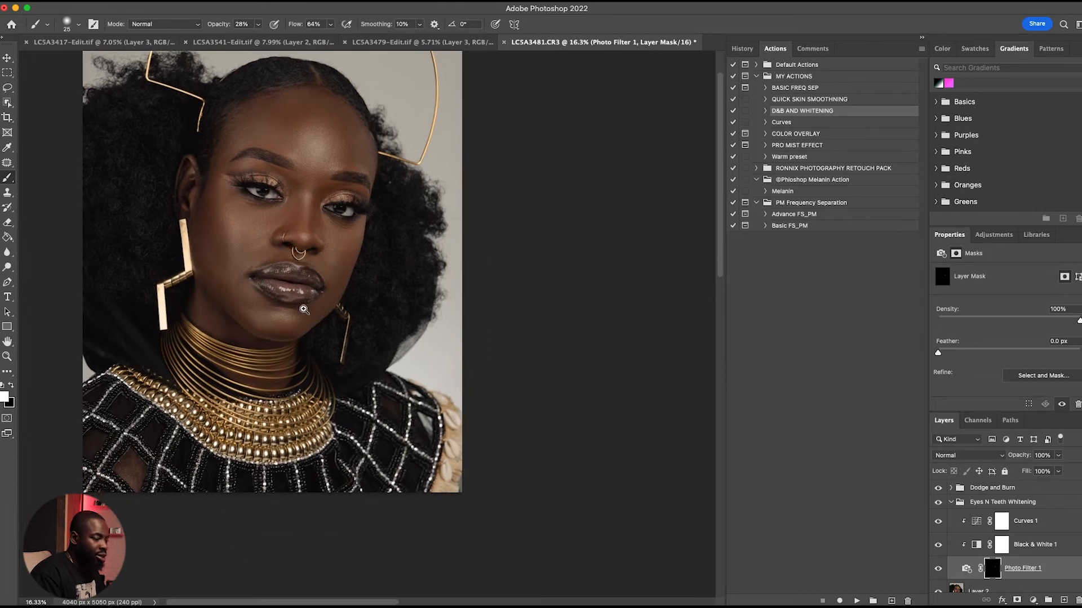
Collapse the Eyes N Teeth Whitening group, expand Dodge and Burn, and target the dodge layer's mask
click(958, 502)
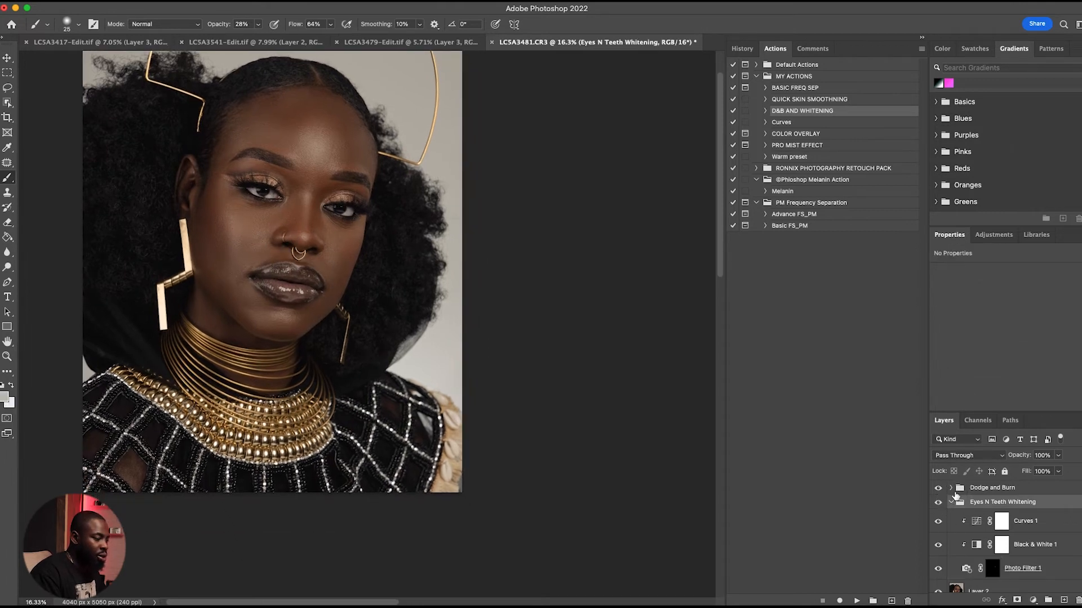
click(957, 489)
click(951, 501)
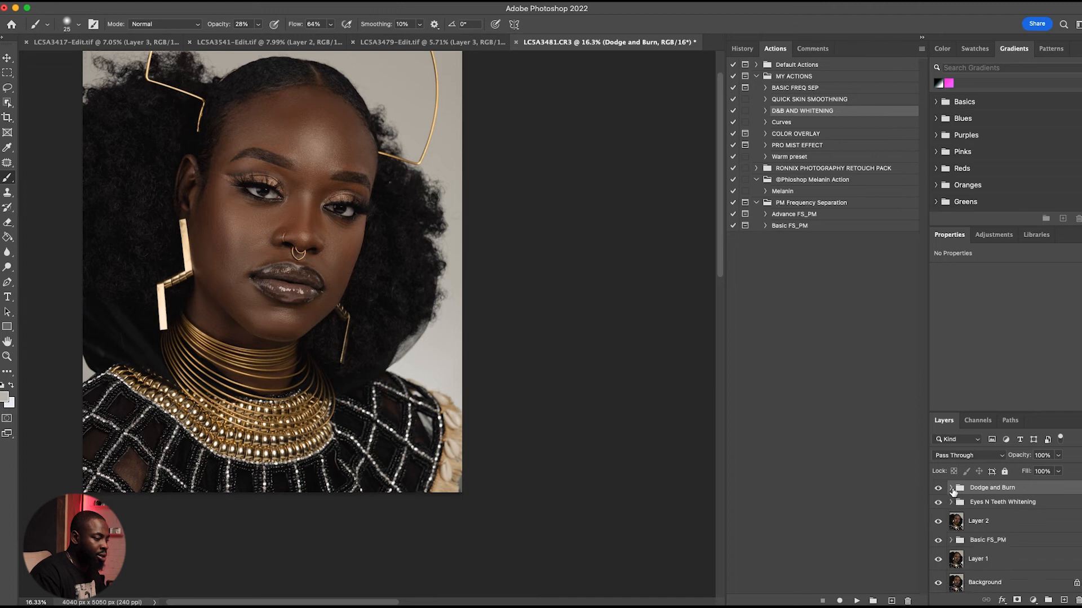
click(951, 488)
click(995, 530)
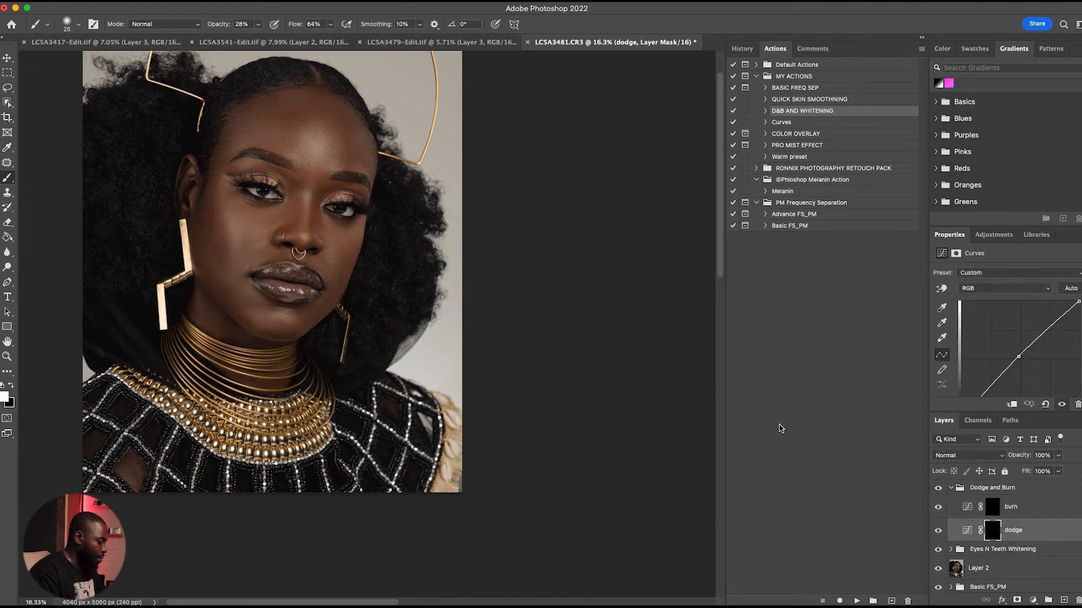
Brighten the image-left cheek below the eye by painting white on the dodge mask with a 250 px brush
drag(259, 227, 228, 195)
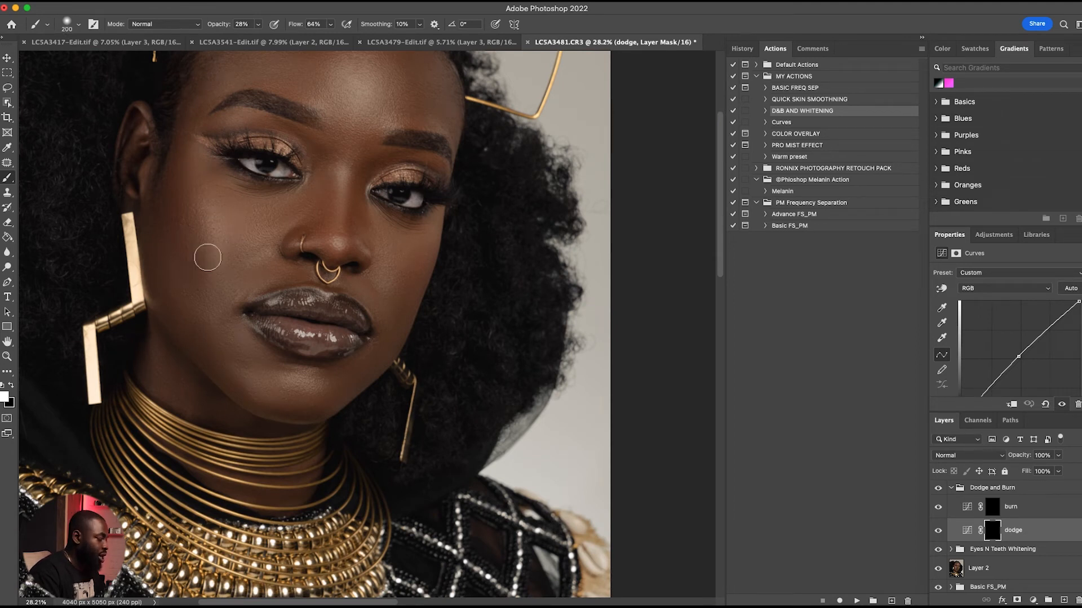
key(bracketright)
key(bracketright)
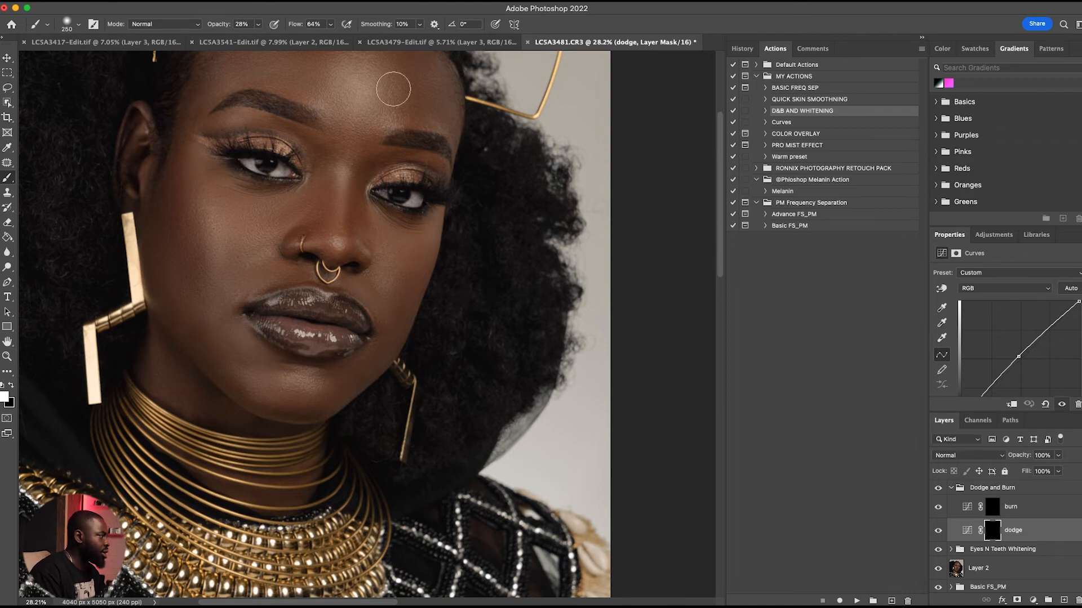
key(bracketright)
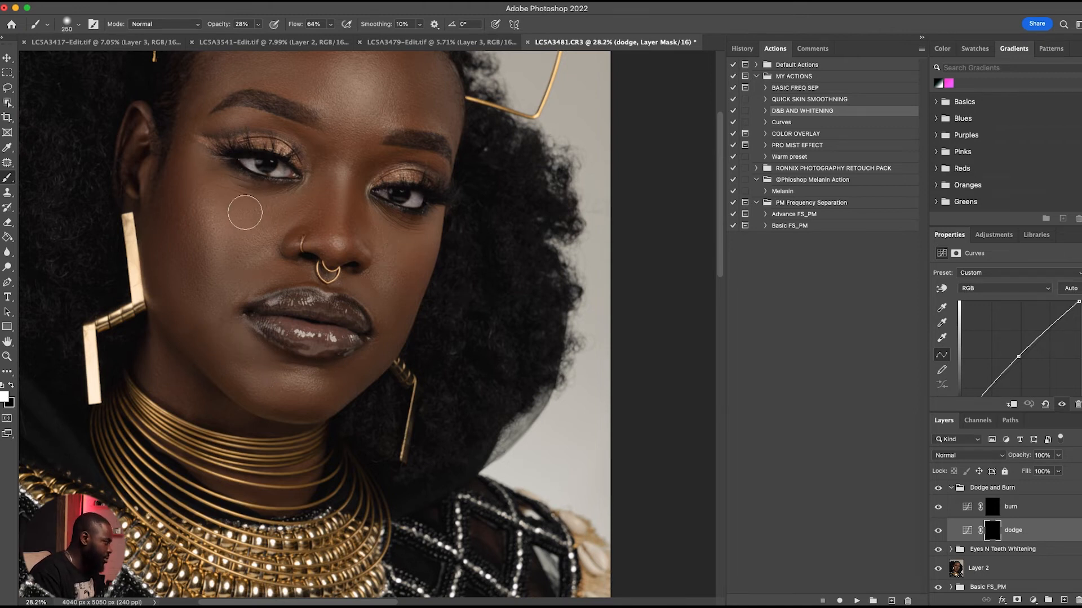
mouse_move(222, 212)
mouse_down()
mouse_move(223, 257)
mouse_move(218, 210)
mouse_move(298, 198)
mouse_move(228, 220)
mouse_move(265, 229)
mouse_move(253, 238)
mouse_move(312, 197)
mouse_move(261, 243)
mouse_move(309, 202)
mouse_move(253, 245)
mouse_move(232, 235)
mouse_move(225, 266)
mouse_move(214, 254)
mouse_move(214, 244)
mouse_move(220, 266)
mouse_move(275, 230)
mouse_up()
Dodge the skin from the lower image-left cheek to beside the nose with a 125 px brush
key(bracketleft)
key(bracketleft)
key(bracketleft)
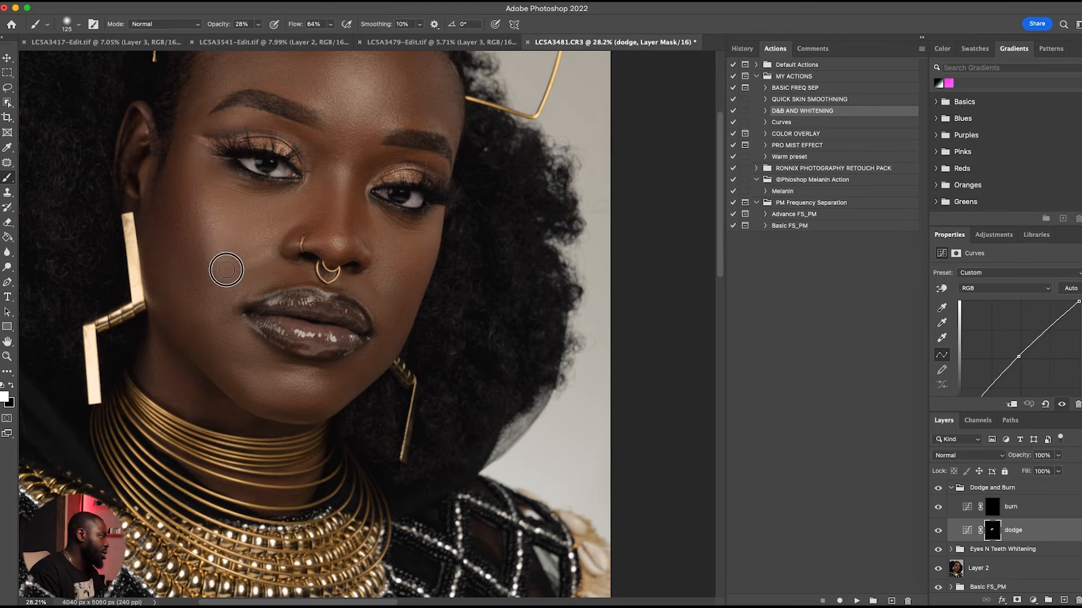
mouse_move(226, 269)
mouse_down()
mouse_move(261, 239)
mouse_move(316, 247)
mouse_up()
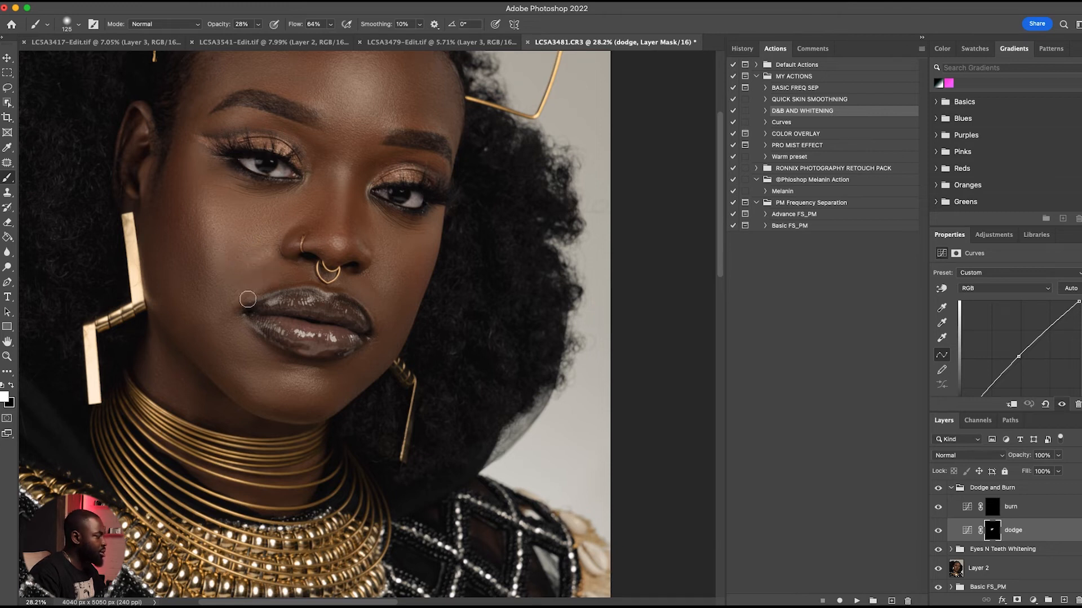
Dodge the image-right cheek under the eye with a 200 px brush, then brighten the chin below the lips
key(bracketright)
key(bracketright)
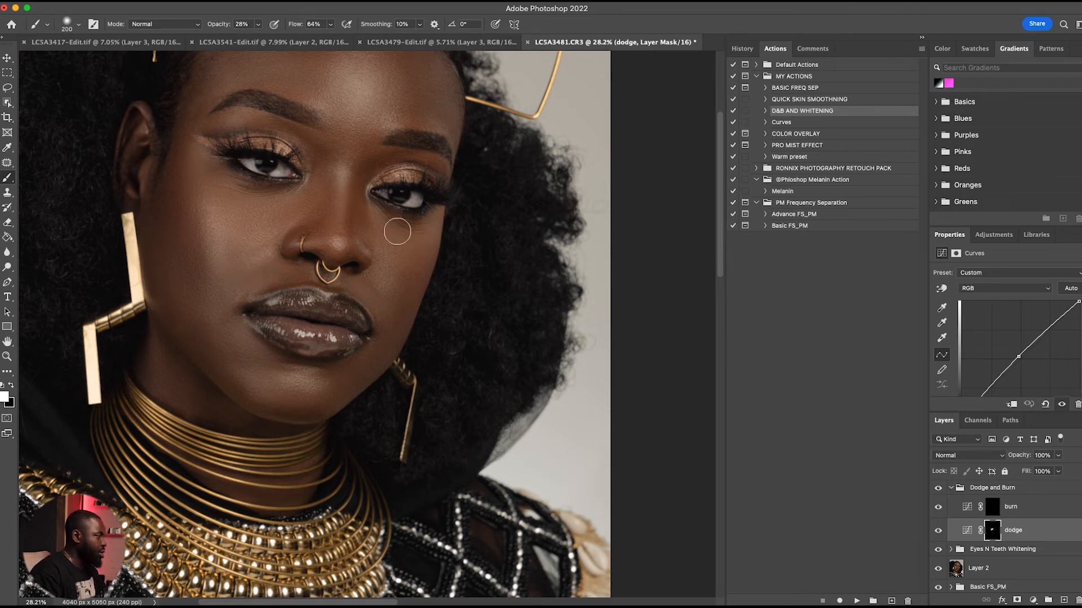
mouse_move(391, 235)
mouse_down()
mouse_move(380, 225)
mouse_move(395, 246)
mouse_up()
click(395, 270)
mouse_move(283, 381)
mouse_down()
mouse_move(304, 393)
mouse_move(262, 392)
mouse_move(252, 344)
mouse_move(253, 361)
mouse_move(319, 376)
mouse_move(289, 329)
mouse_up()
Brighten the forehead from above the brows to the temple and hairline on the dodge mask, enlarging the brush to 400 px
scroll(289, 329, up, 6)
scroll(289, 329, right, 2)
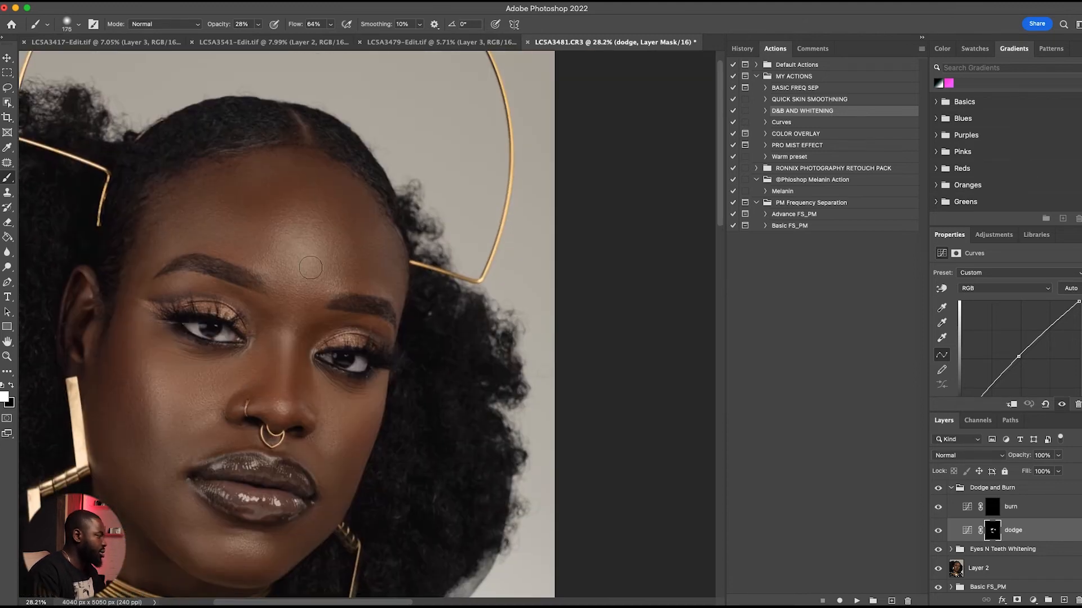
key(bracketright)
mouse_move(307, 253)
mouse_down()
mouse_move(286, 224)
mouse_move(280, 233)
mouse_move(315, 277)
mouse_up()
mouse_move(190, 225)
mouse_down()
mouse_move(182, 205)
mouse_move(149, 245)
mouse_move(185, 219)
mouse_move(169, 240)
mouse_up()
mouse_move(134, 282)
mouse_down()
mouse_move(159, 222)
mouse_move(148, 264)
mouse_up()
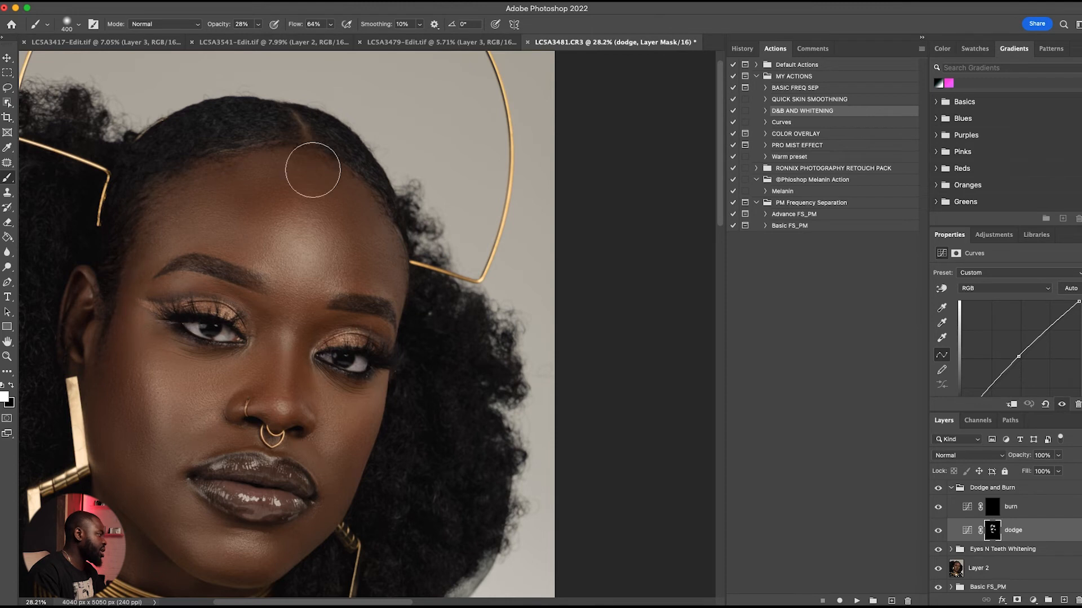
drag(308, 167, 260, 165)
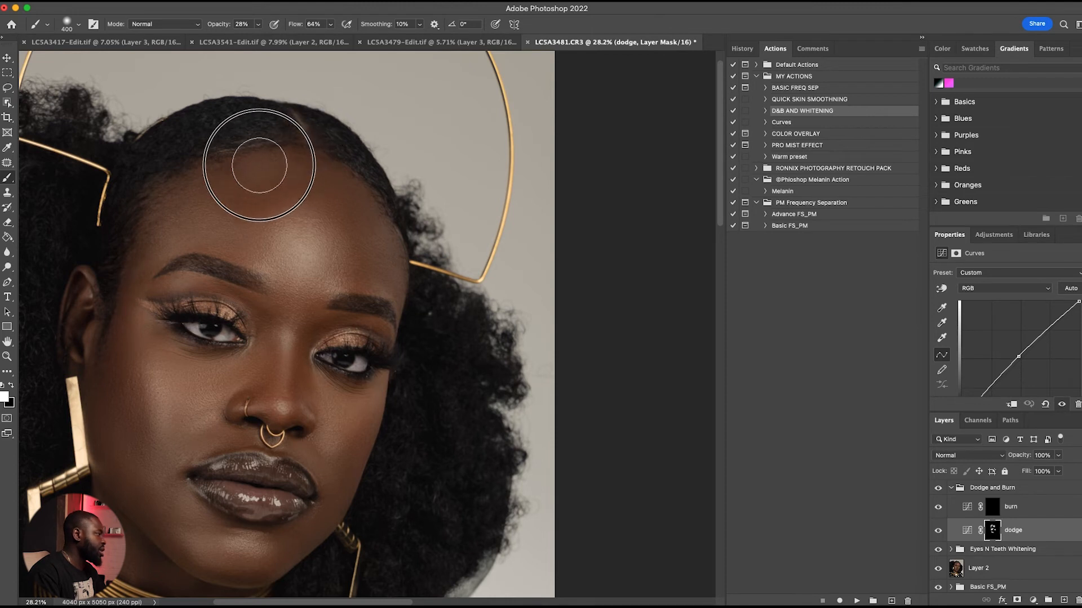
Compare the whole portrait with the dodge layer hidden and shown
super+click(337, 321)
drag(341, 325, 265, 342)
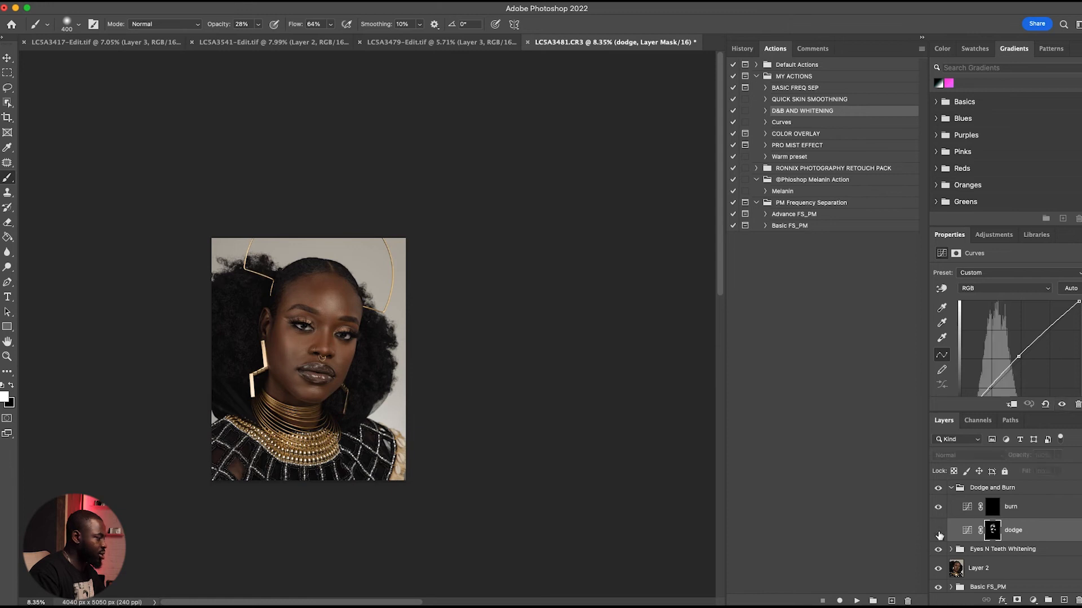
click(939, 530)
click(938, 531)
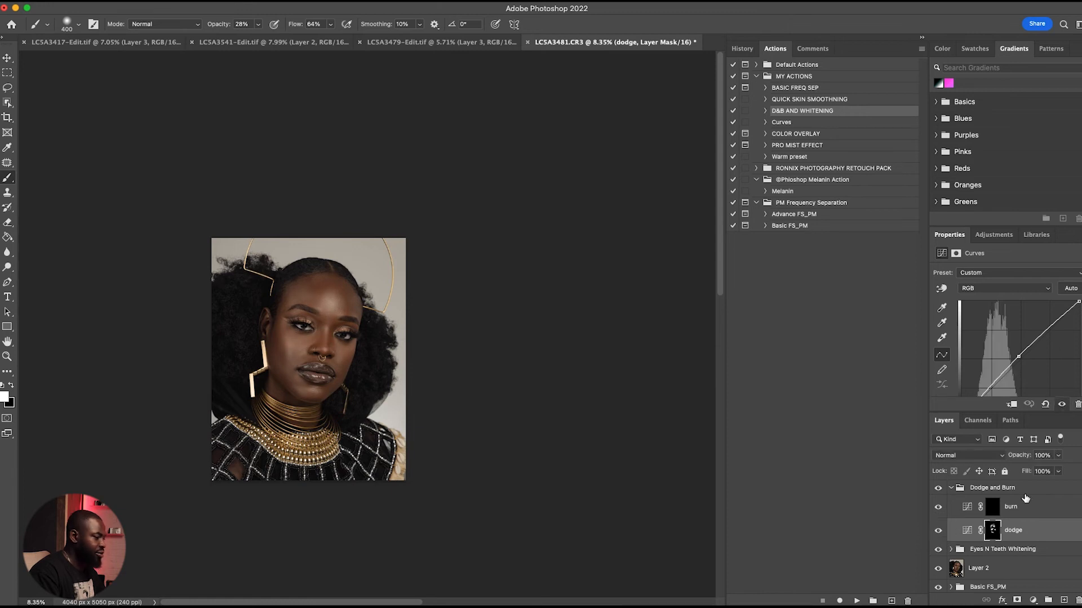
Darken the side of the face, cheek hollows and jawline by painting white on the burn mask, reducing the brush to 150 px
click(991, 510)
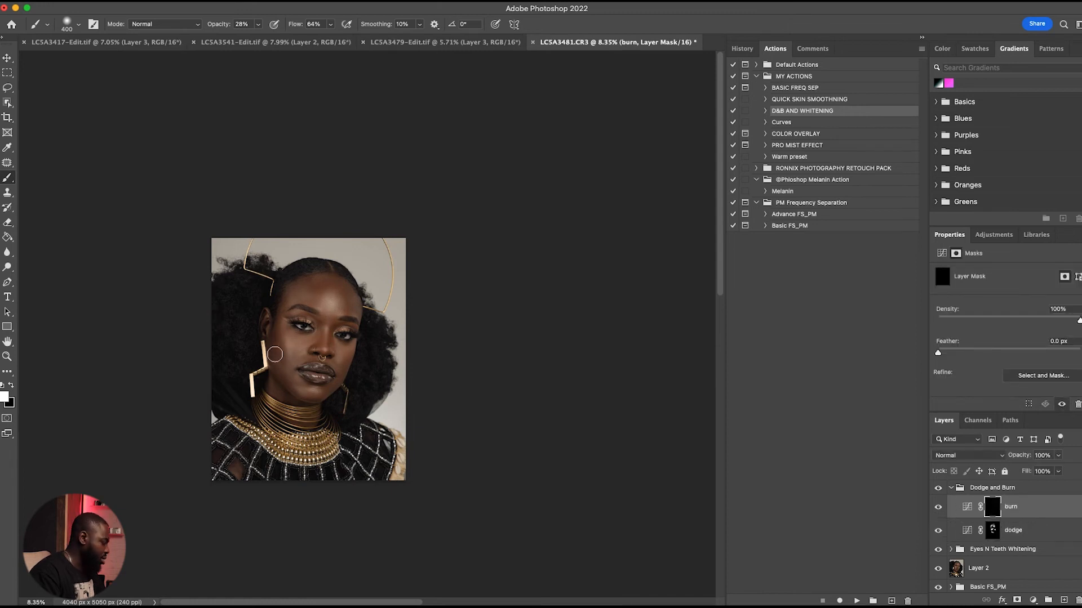
drag(275, 354, 249, 203)
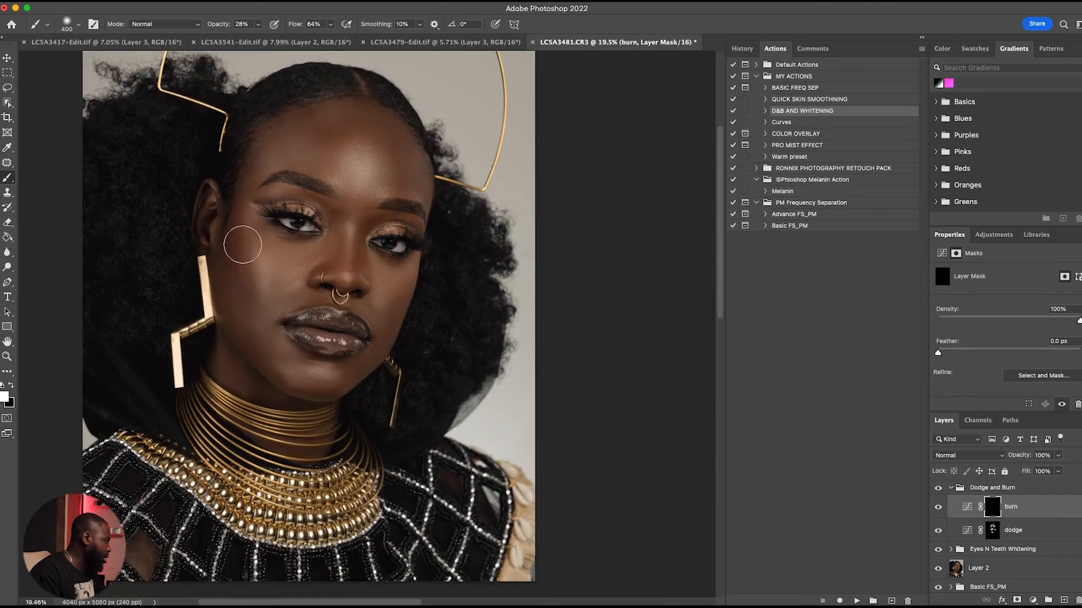
mouse_move(237, 219)
mouse_down()
mouse_move(231, 212)
mouse_move(225, 272)
mouse_move(232, 309)
mouse_move(240, 299)
mouse_move(261, 316)
mouse_move(277, 375)
mouse_move(242, 374)
mouse_move(226, 360)
mouse_move(282, 398)
mouse_move(261, 425)
mouse_move(290, 393)
mouse_move(265, 367)
mouse_move(314, 386)
mouse_move(355, 379)
mouse_move(352, 366)
mouse_up()
mouse_move(313, 331)
mouse_down()
mouse_move(317, 321)
mouse_move(353, 336)
mouse_move(361, 367)
mouse_move(404, 312)
mouse_up()
drag(374, 360, 379, 363)
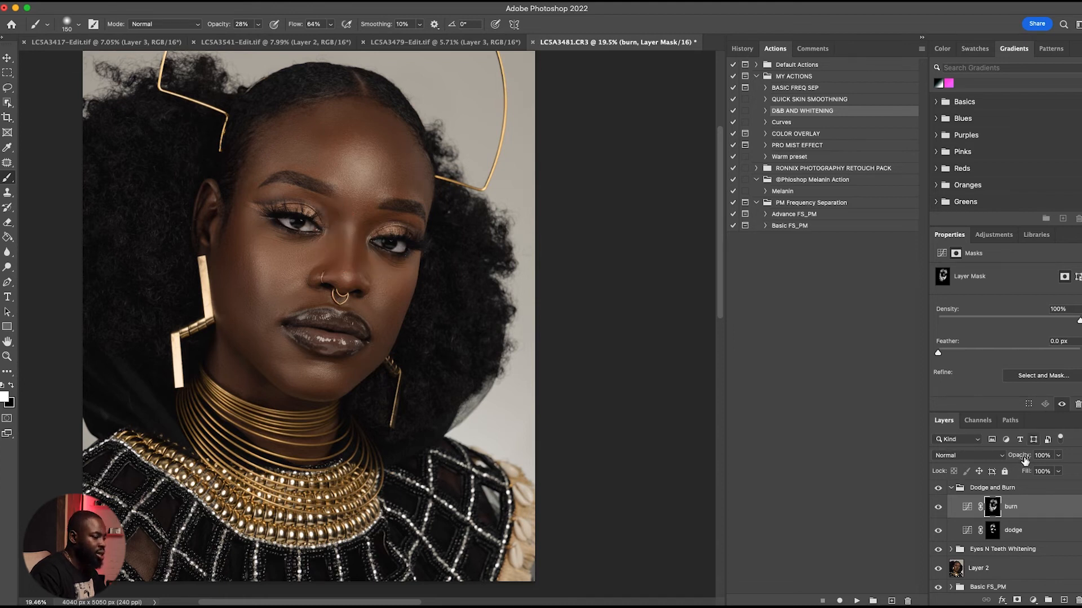
Brighten the nose from bridge to tip on the dodge mask, then compare the portrait with the Dodge and Burn group hidden and shown
click(991, 537)
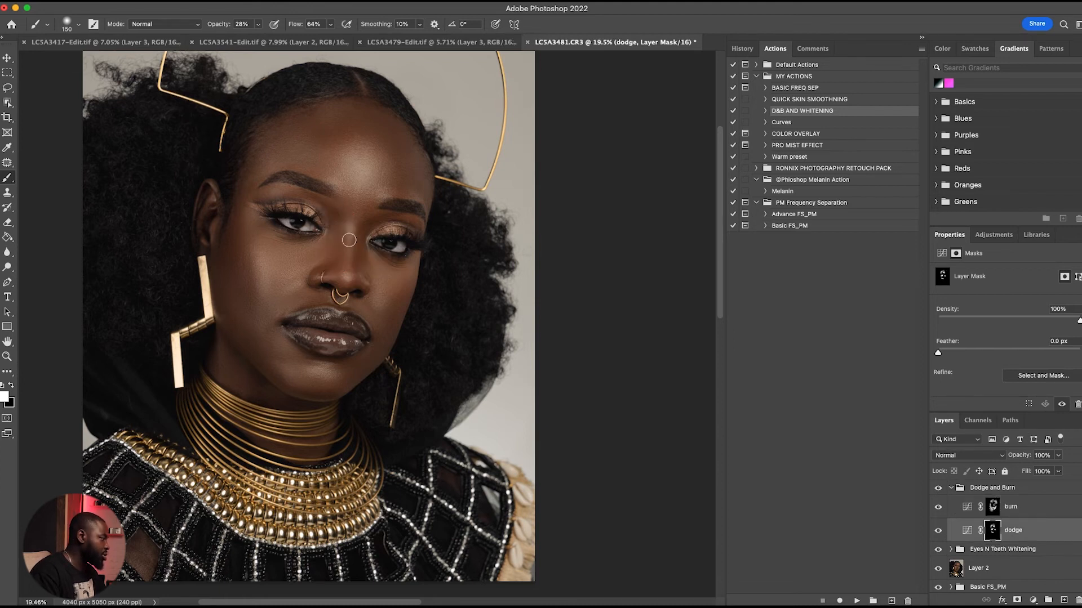
drag(349, 237, 347, 283)
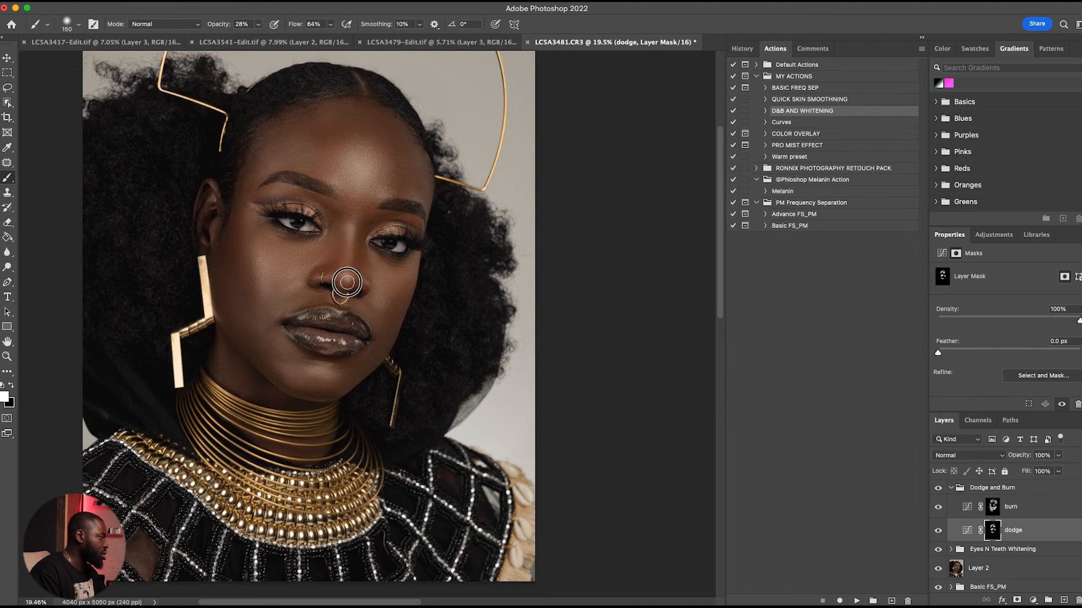
click(939, 489)
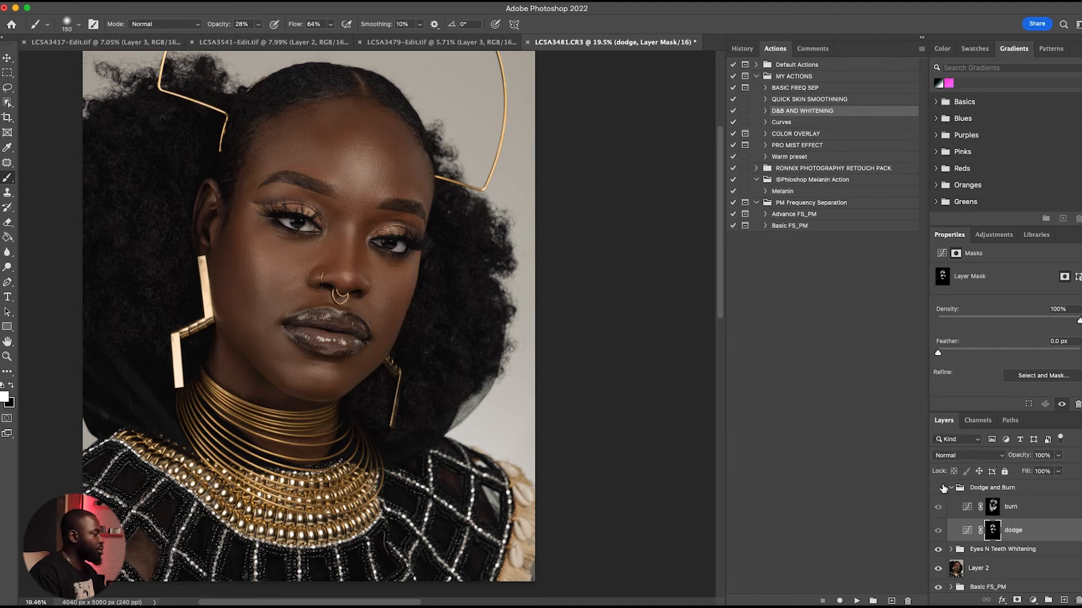
click(938, 489)
click(319, 314)
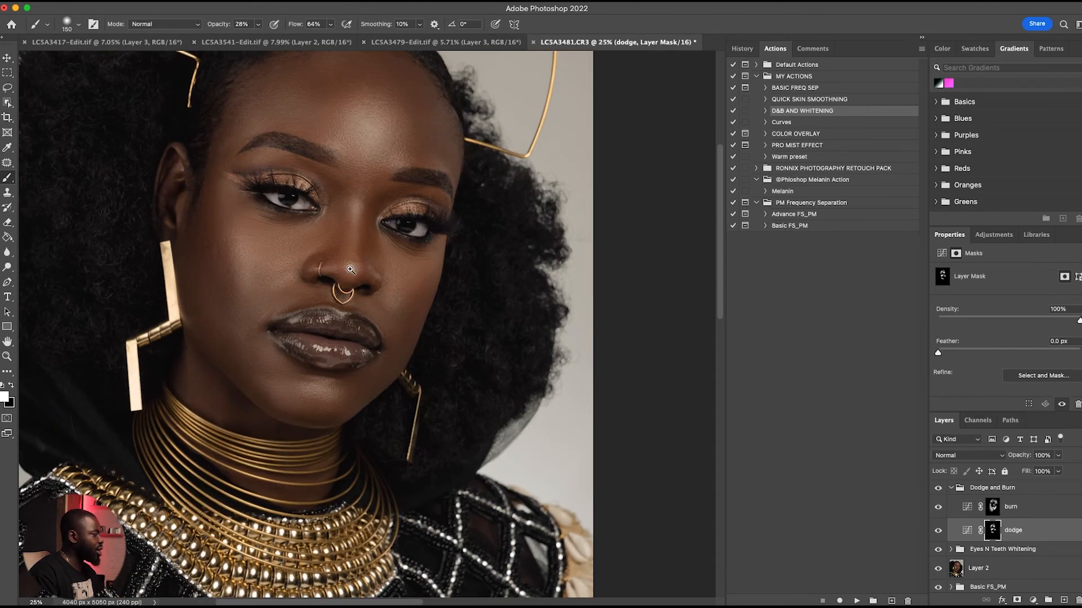
drag(355, 272, 272, 298)
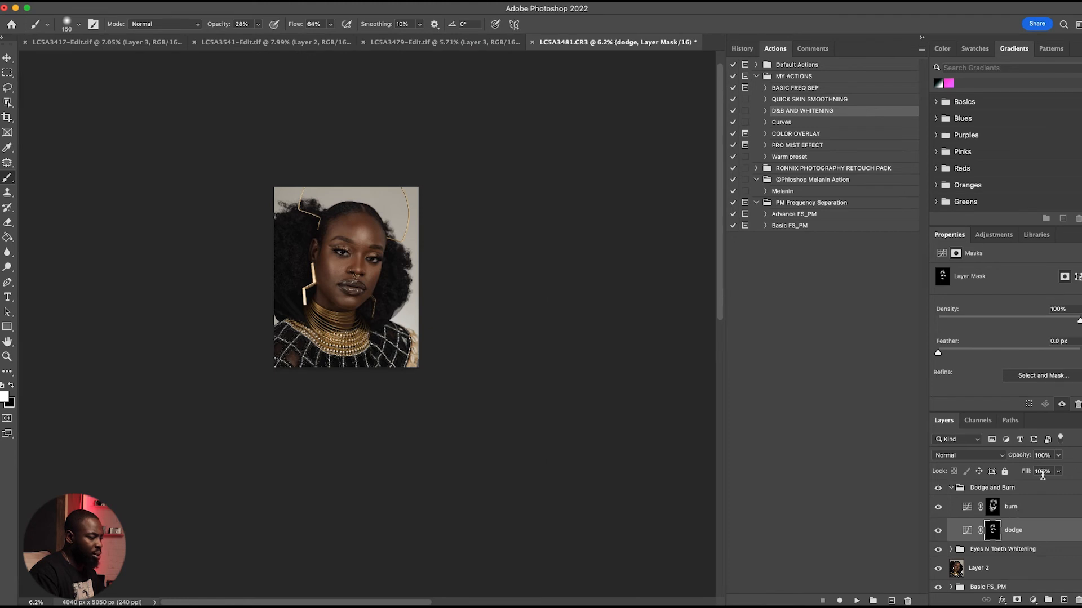
Lower the dodge layer's opacity to 26% and compare the portrait with the layer and its group hidden and shown
click(1058, 457)
mouse_move(1034, 477)
mouse_down()
mouse_move(1018, 469)
mouse_move(1055, 465)
mouse_move(1036, 474)
mouse_up()
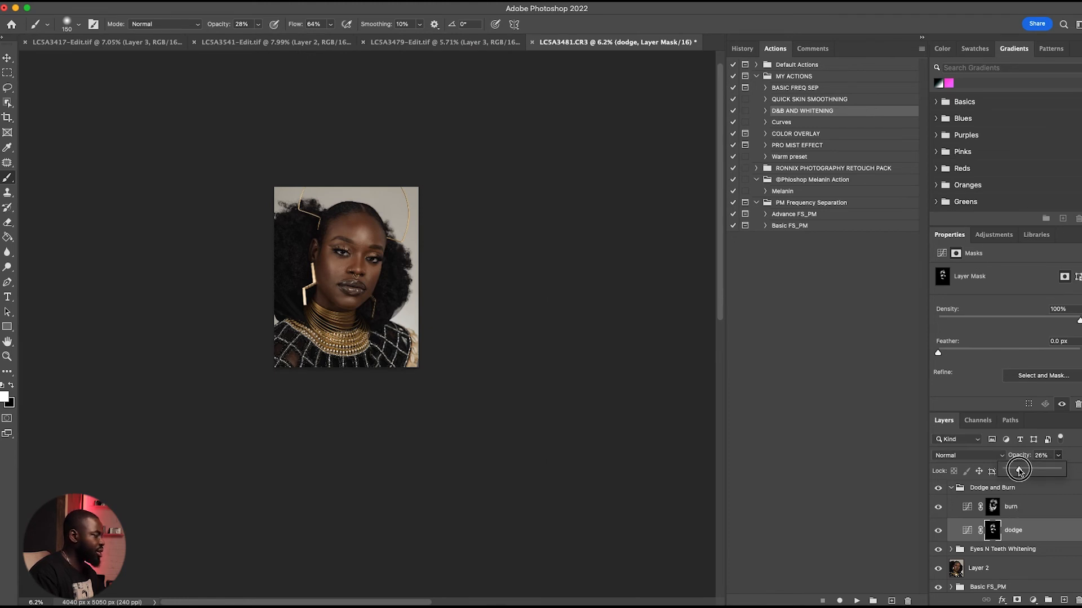
click(940, 531)
click(940, 530)
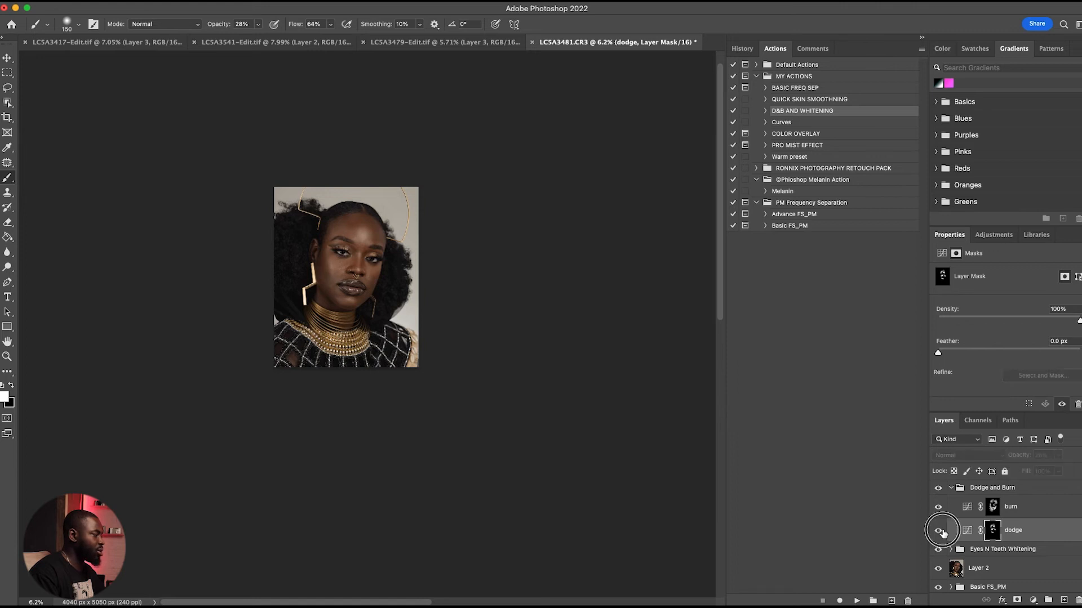
click(941, 531)
click(940, 531)
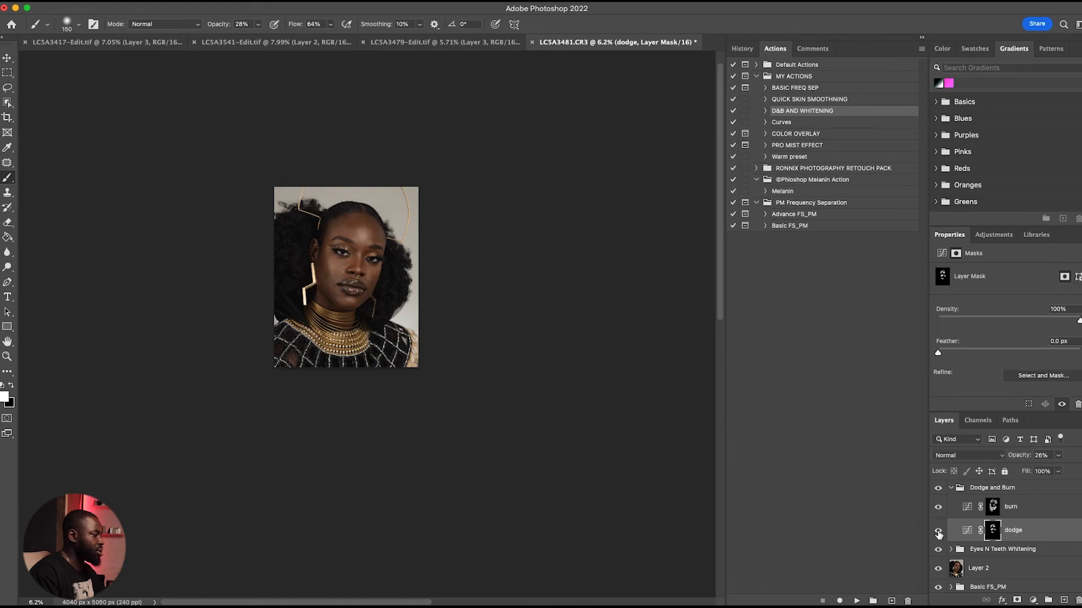
click(938, 488)
click(936, 489)
Check the opacity of the burn and dodge layers inside the Dodge and Burn group
click(951, 488)
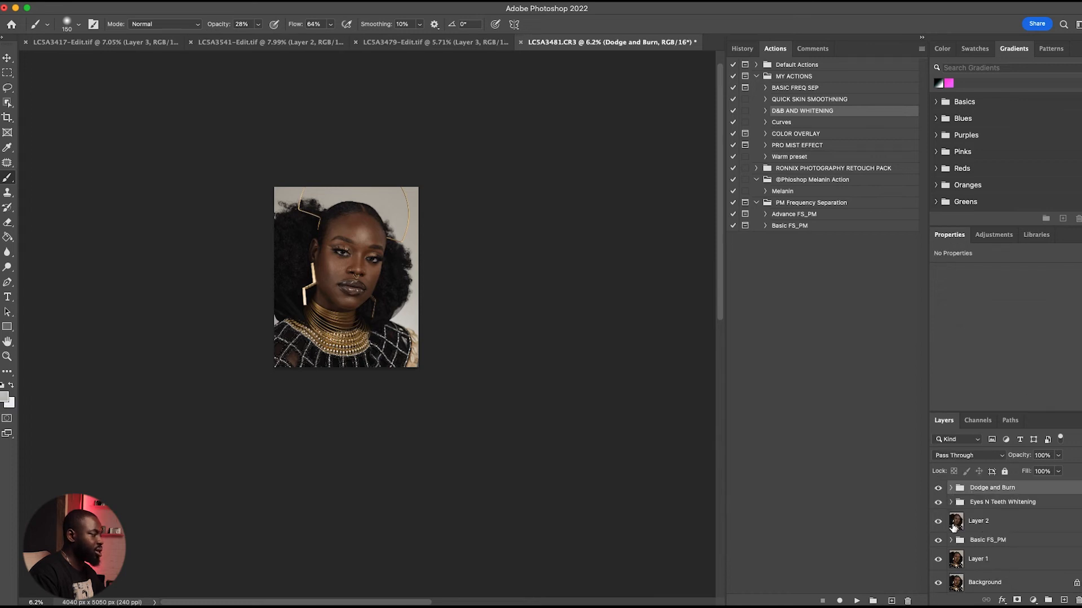
click(951, 489)
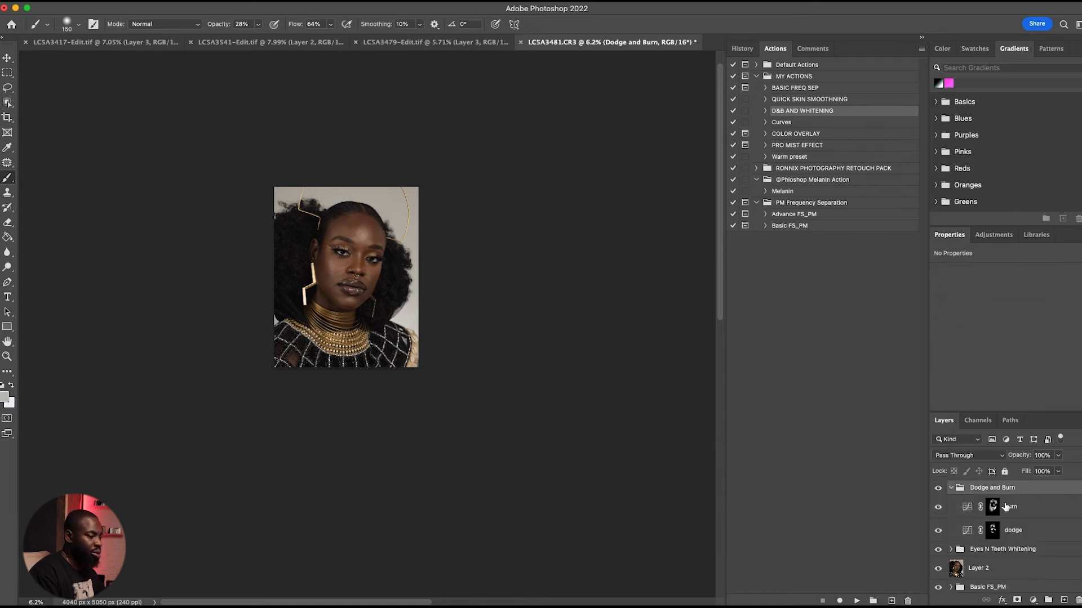
click(1005, 506)
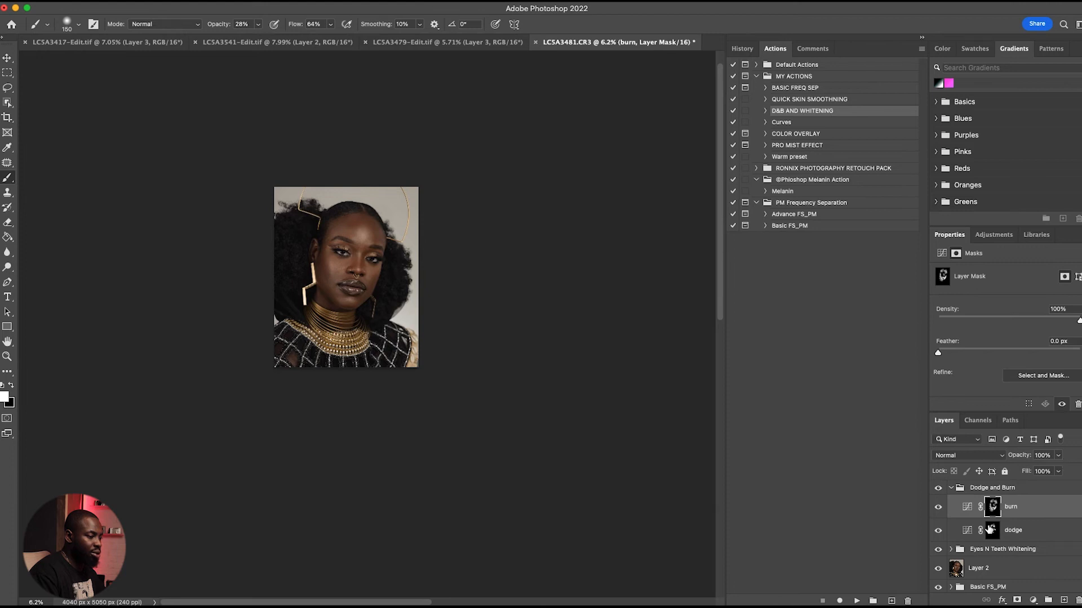
click(990, 530)
click(1059, 456)
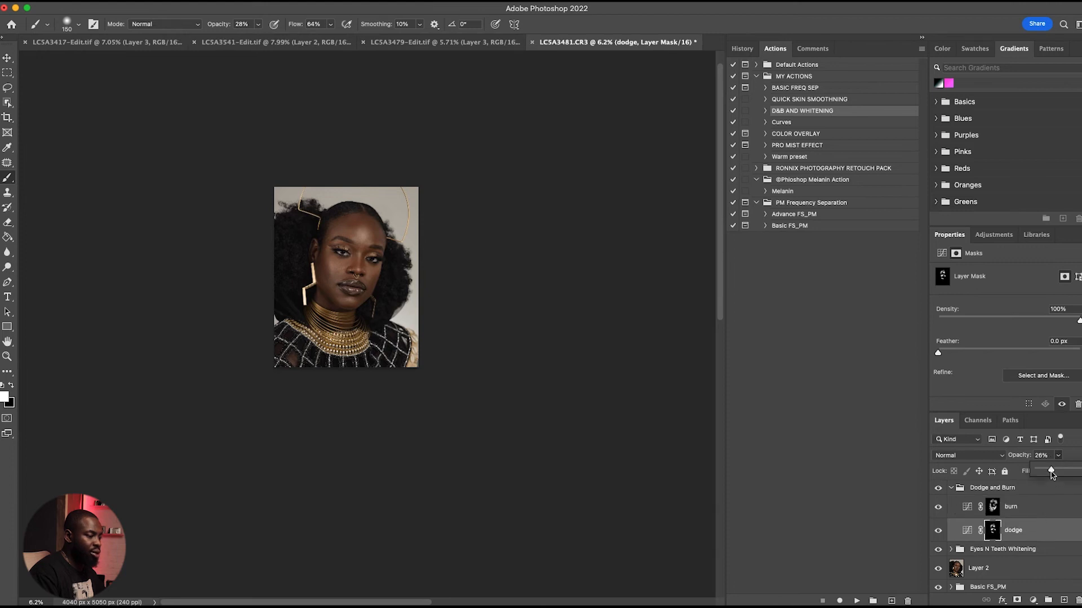
click(991, 509)
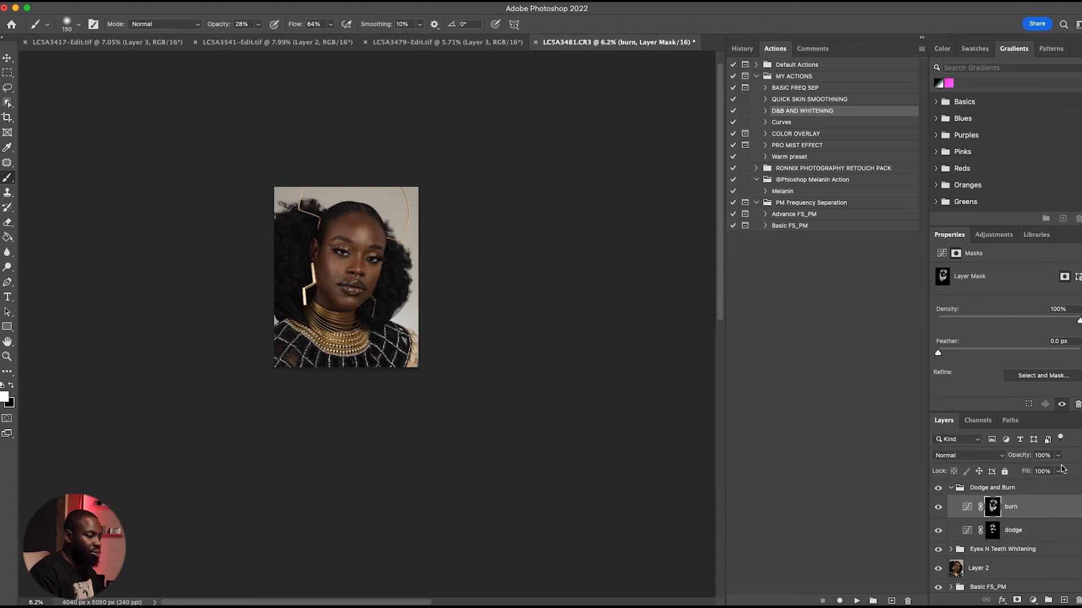
Reduce the collapsed Dodge and Burn group's opacity to 37% and compare the face with the group hidden and shown
click(952, 489)
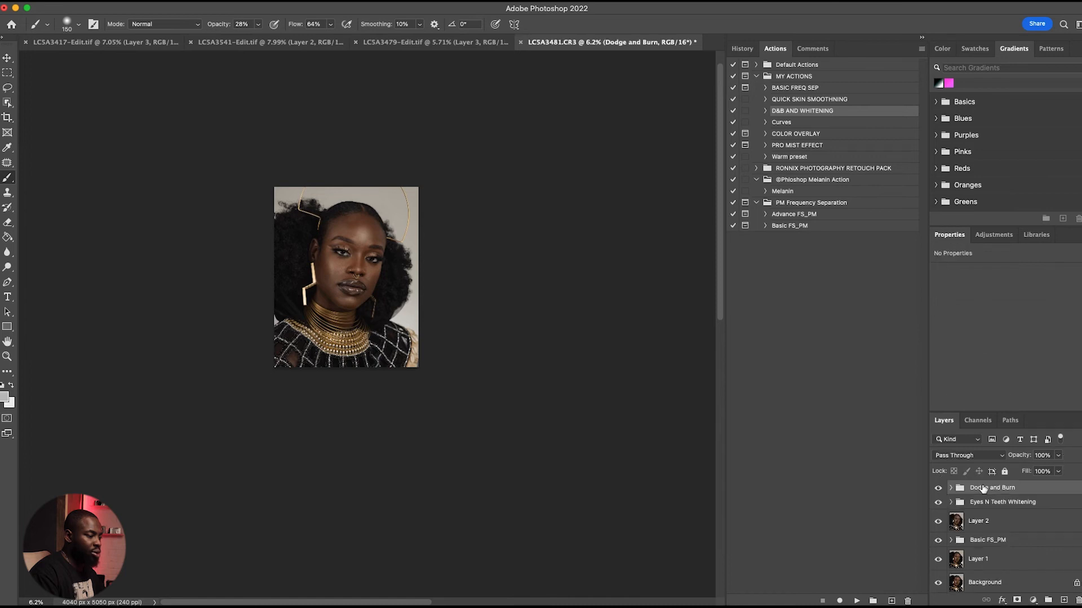
click(1058, 455)
click(1048, 471)
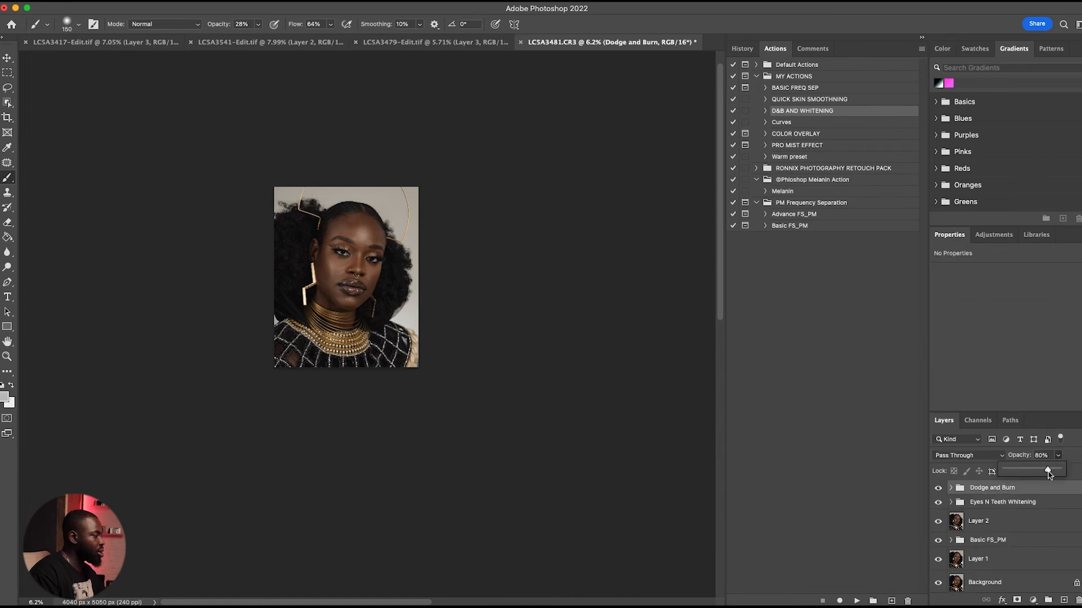
click(936, 490)
click(937, 489)
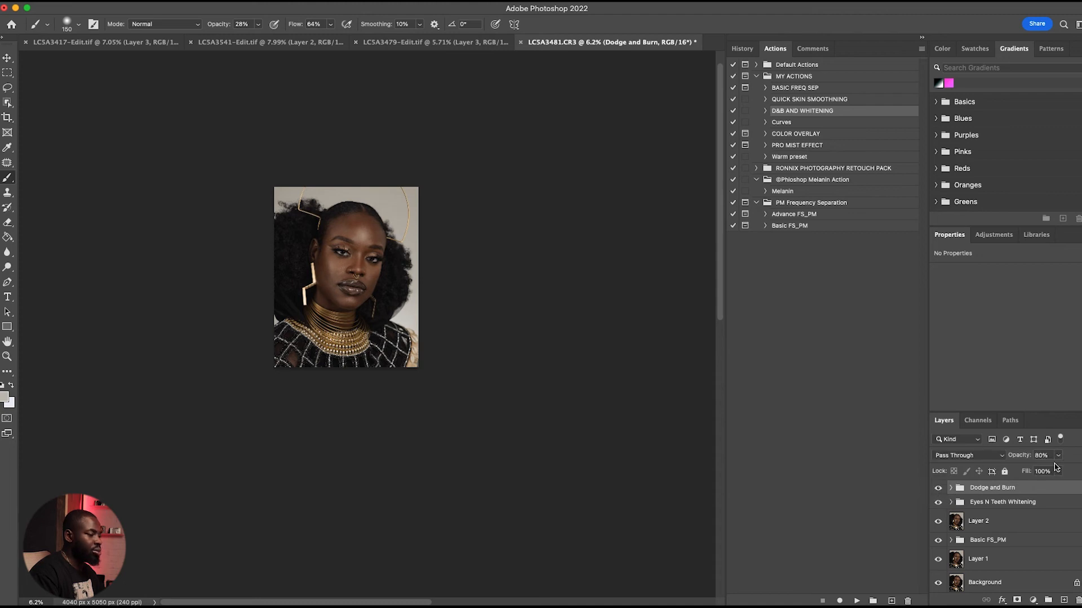
click(1058, 456)
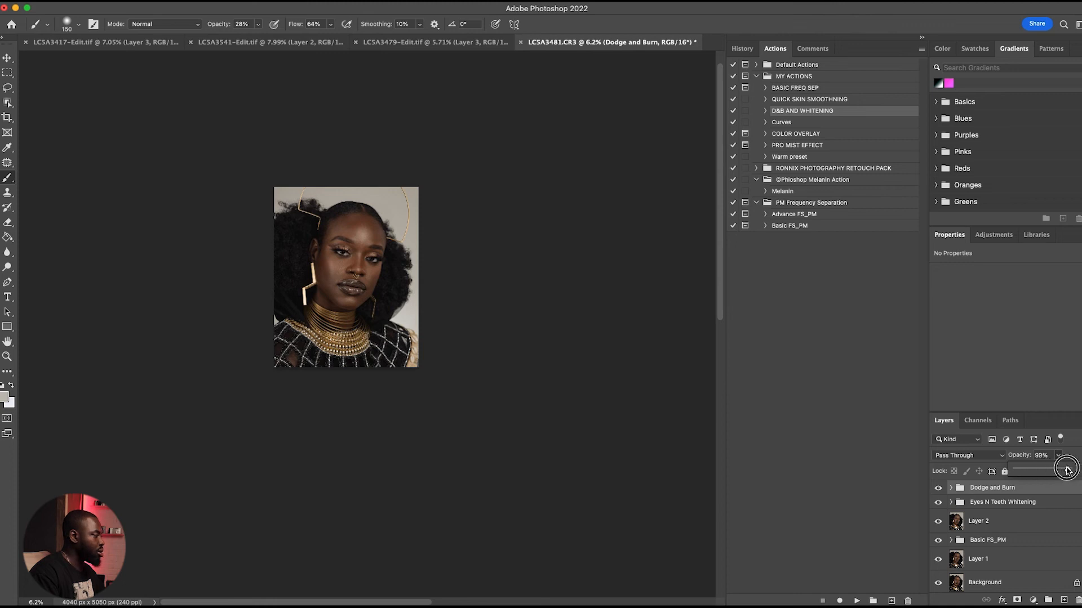
drag(1058, 471, 1037, 475)
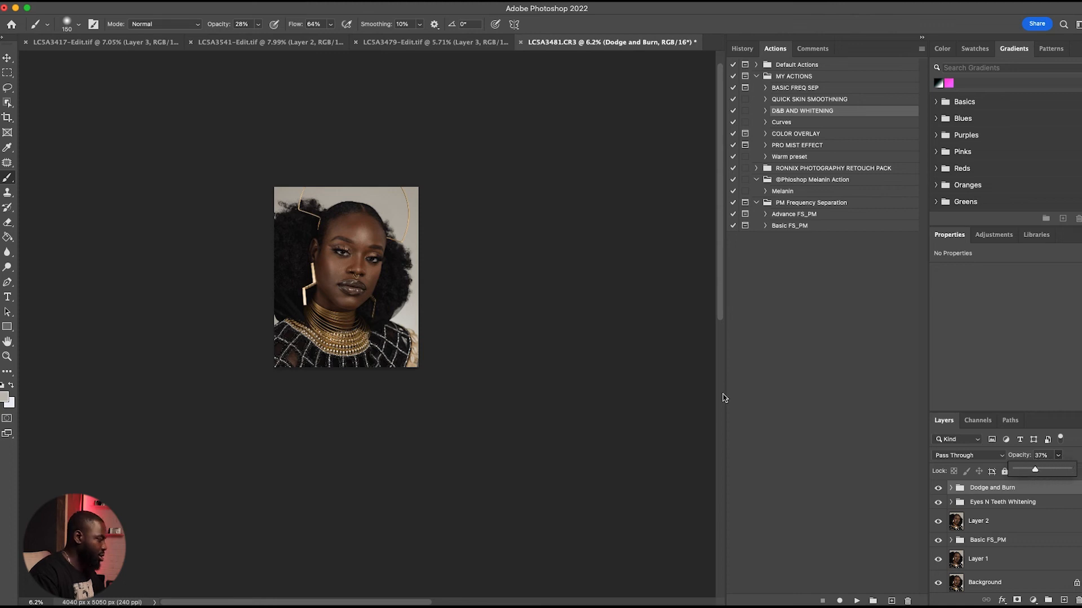
super+click(351, 237)
drag(350, 238, 388, 235)
click(937, 487)
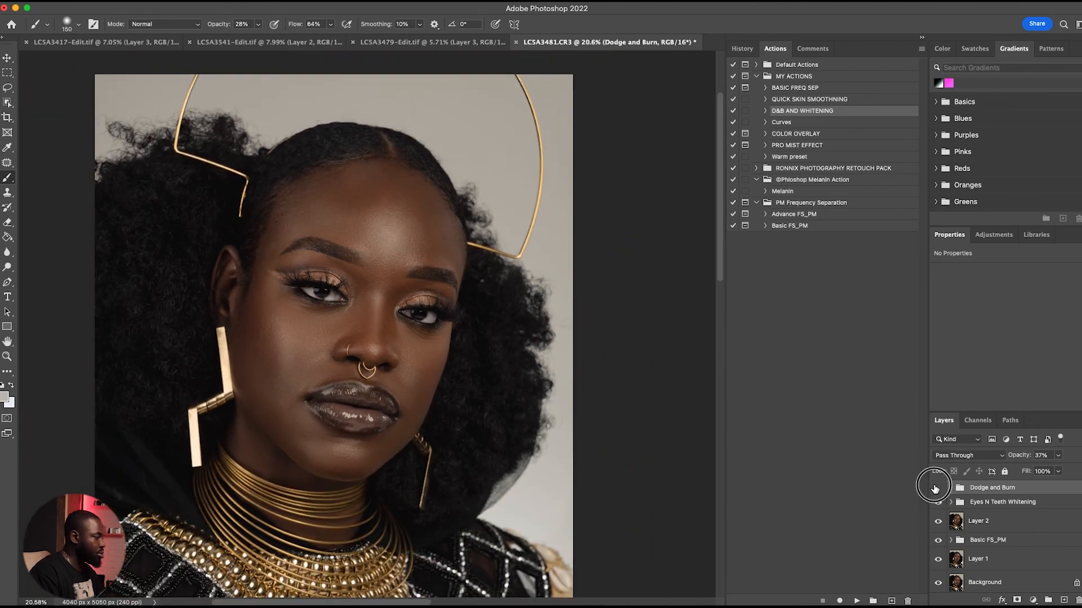
click(935, 489)
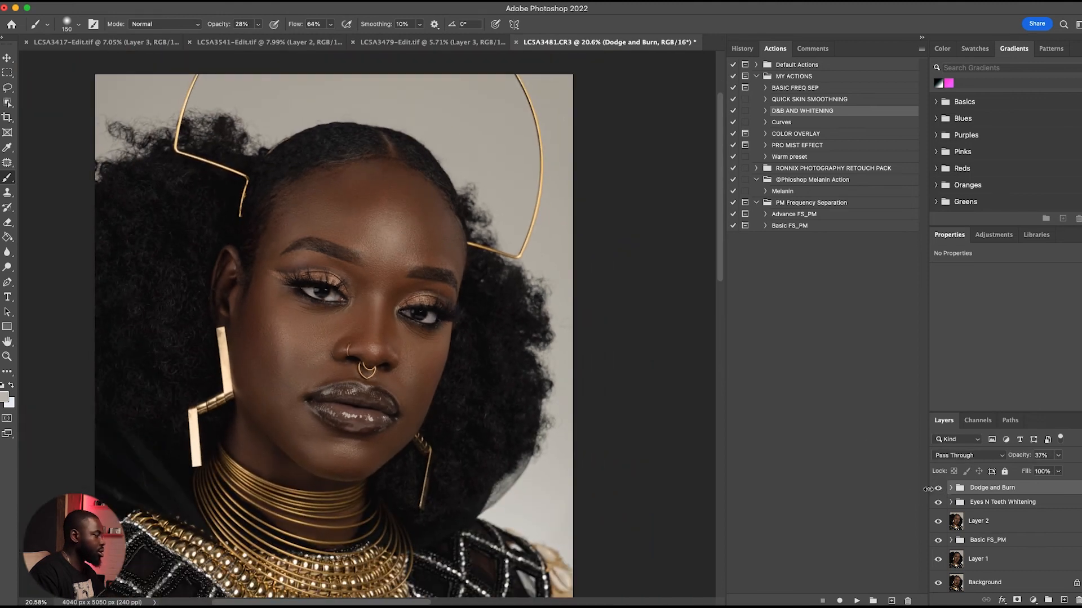
drag(285, 309, 491, 338)
Add a Levels adjustment layer with black input 6 and white input 245, and compare the portrait with it hidden and shown
click(1035, 599)
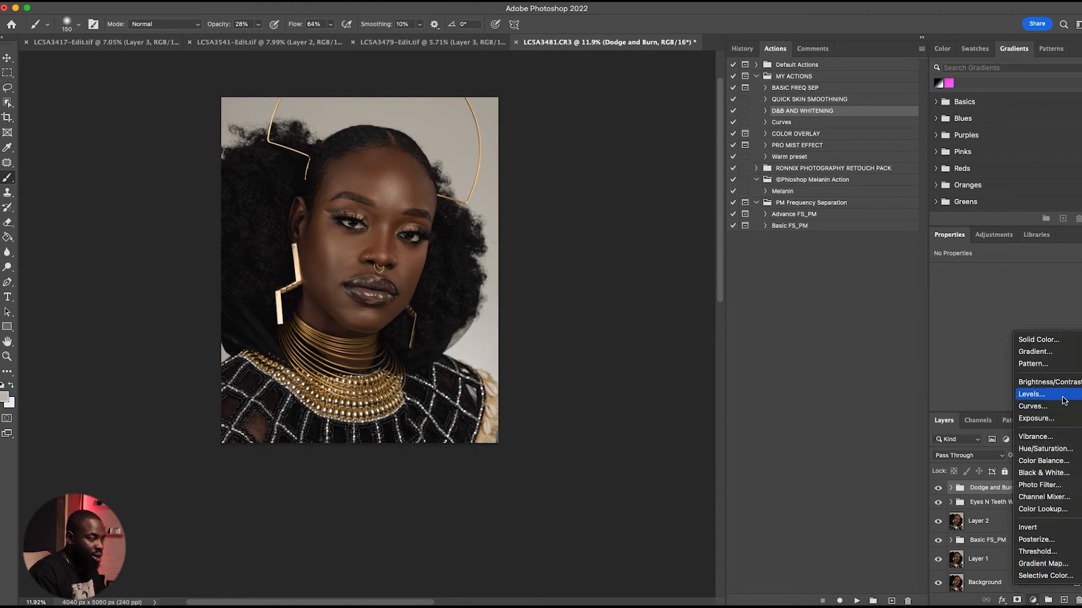
click(1056, 399)
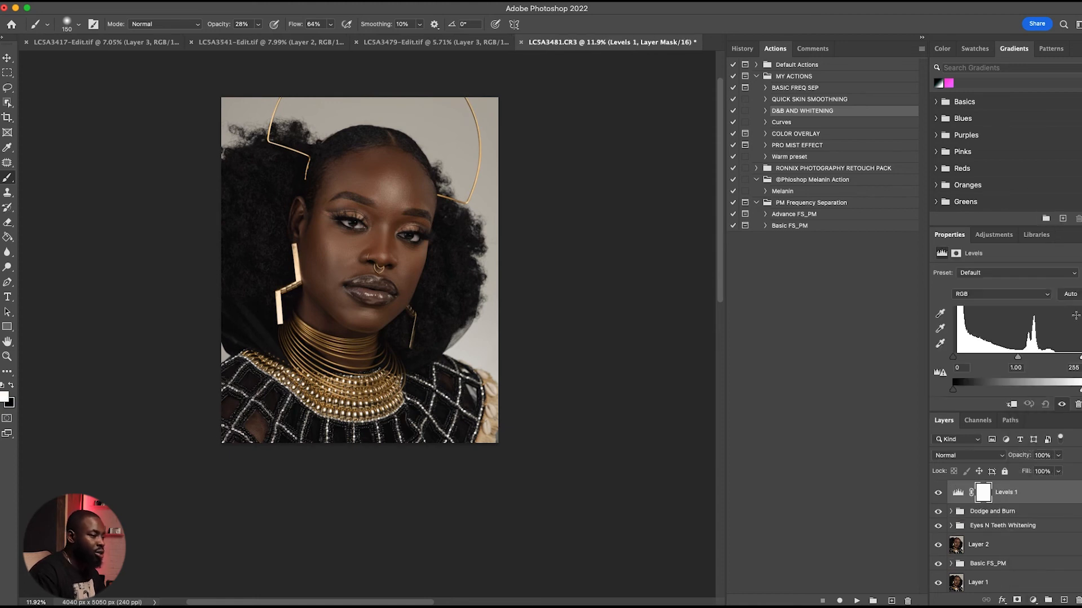
scroll(1074, 331, down, 1)
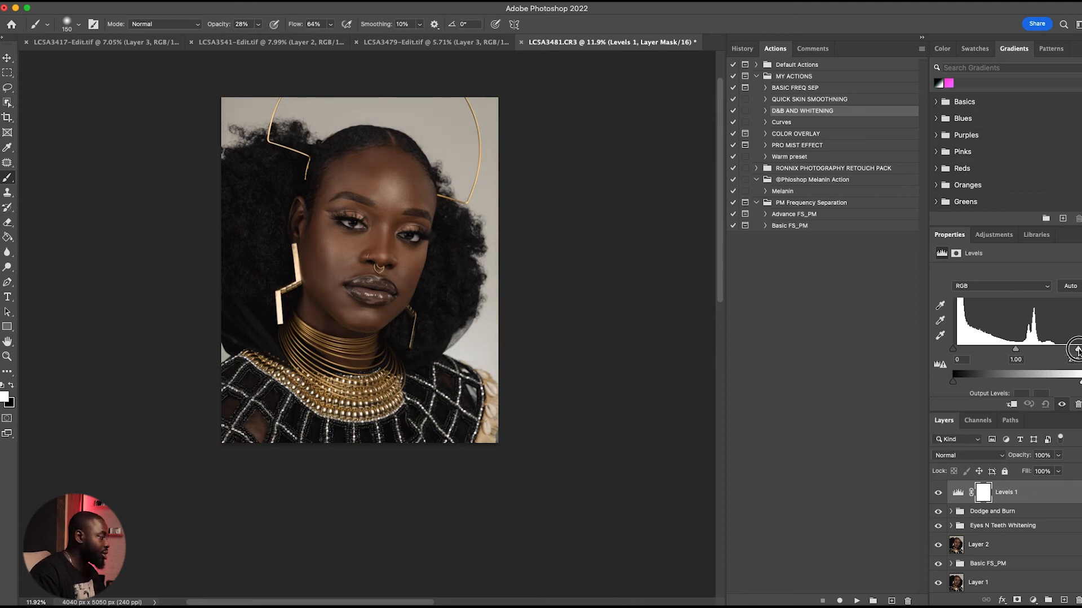
drag(1077, 349, 1076, 350)
drag(954, 352, 956, 354)
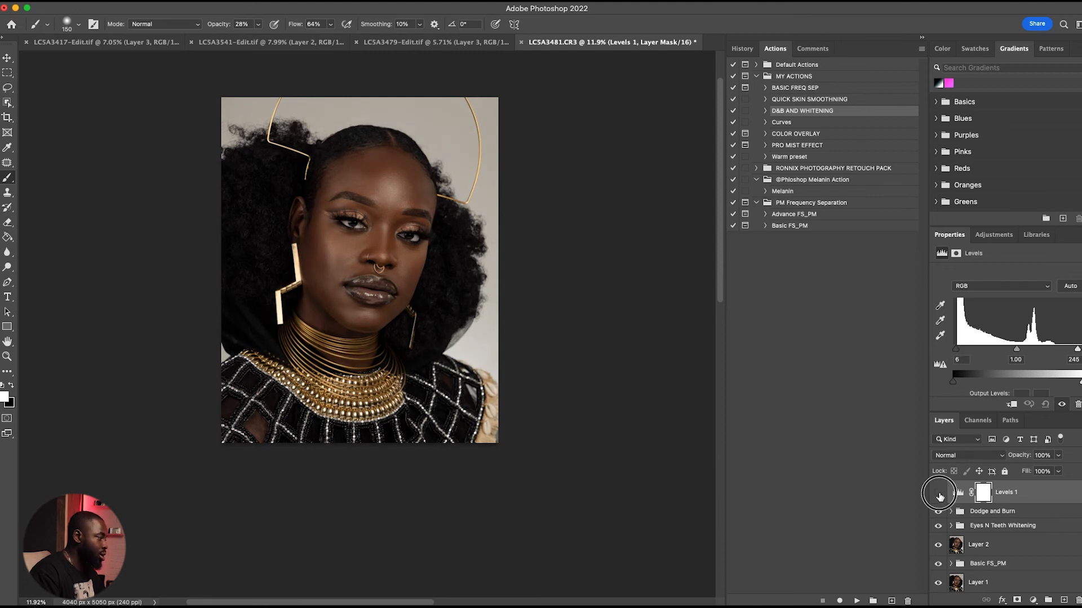
click(938, 492)
click(938, 491)
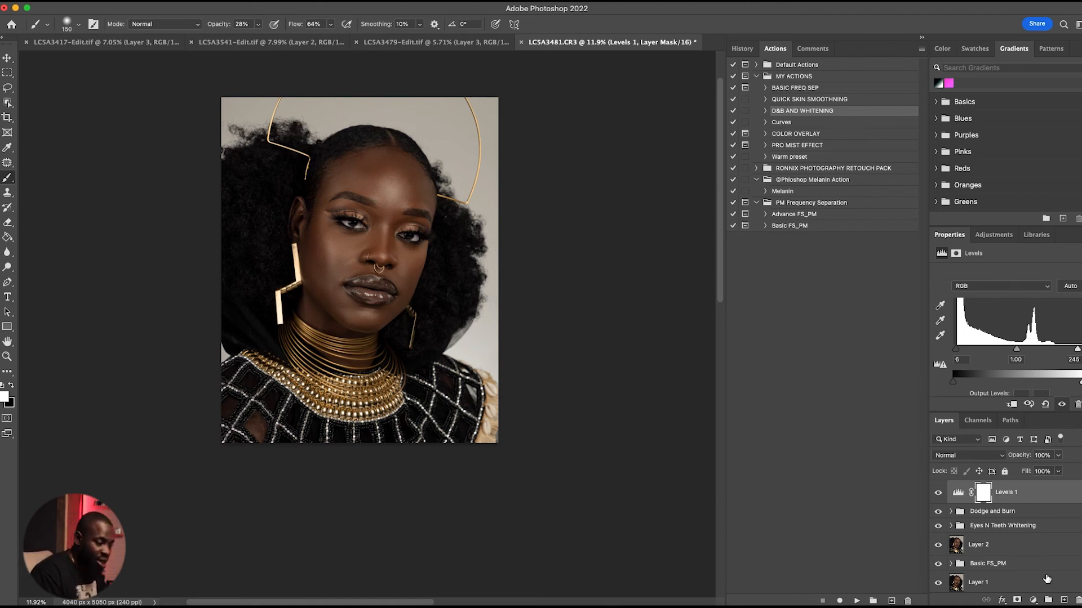
Add a Color Lookup adjustment layer above Levels and load the 3D LUT file Dark Skin Tone Lut.CUBE
click(1033, 600)
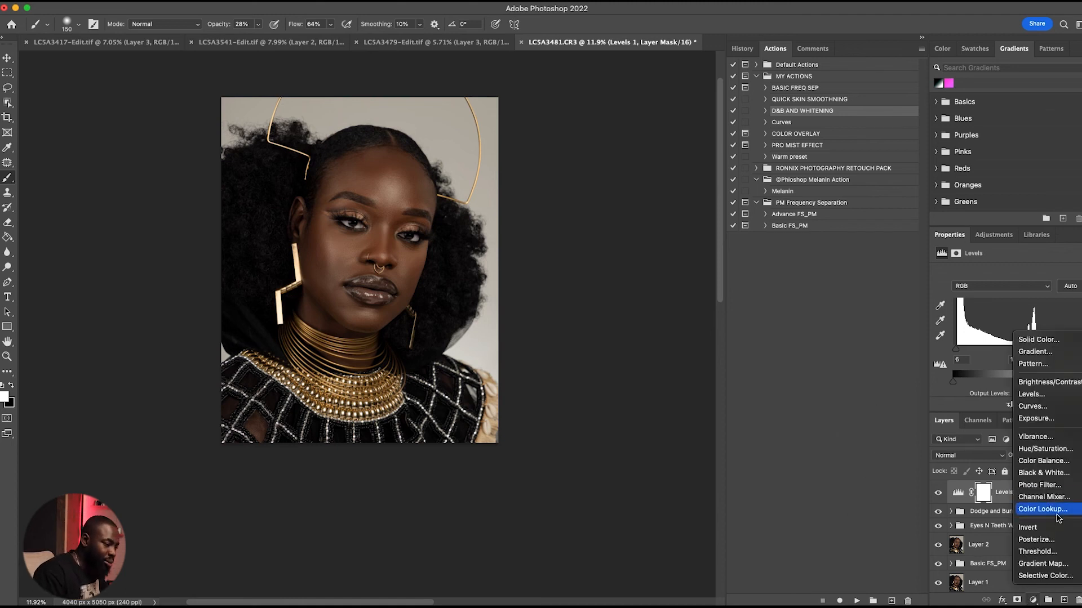
click(1059, 511)
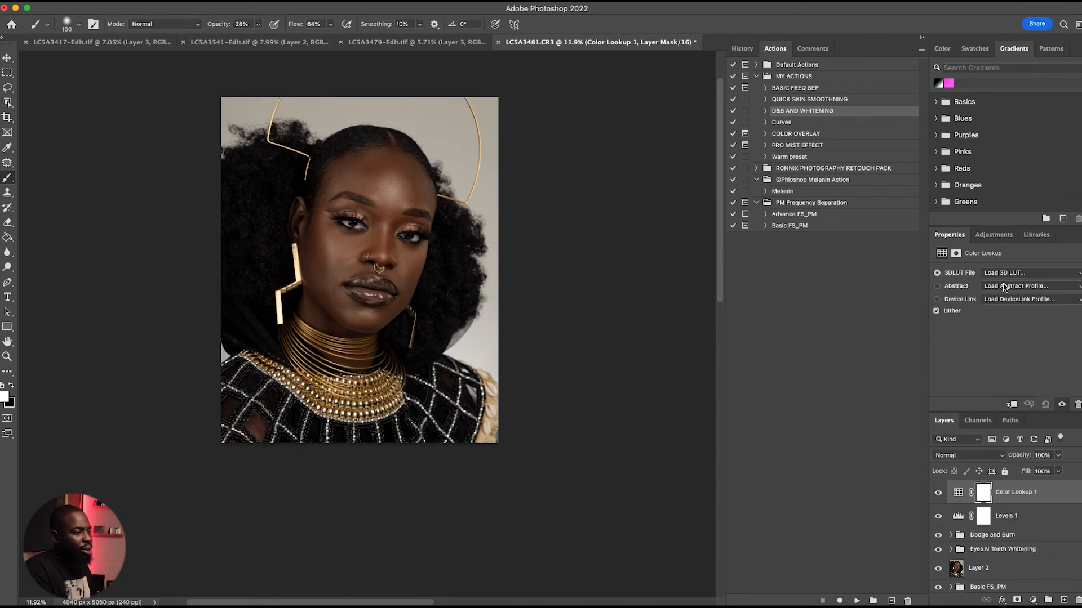
click(1018, 272)
click(967, 273)
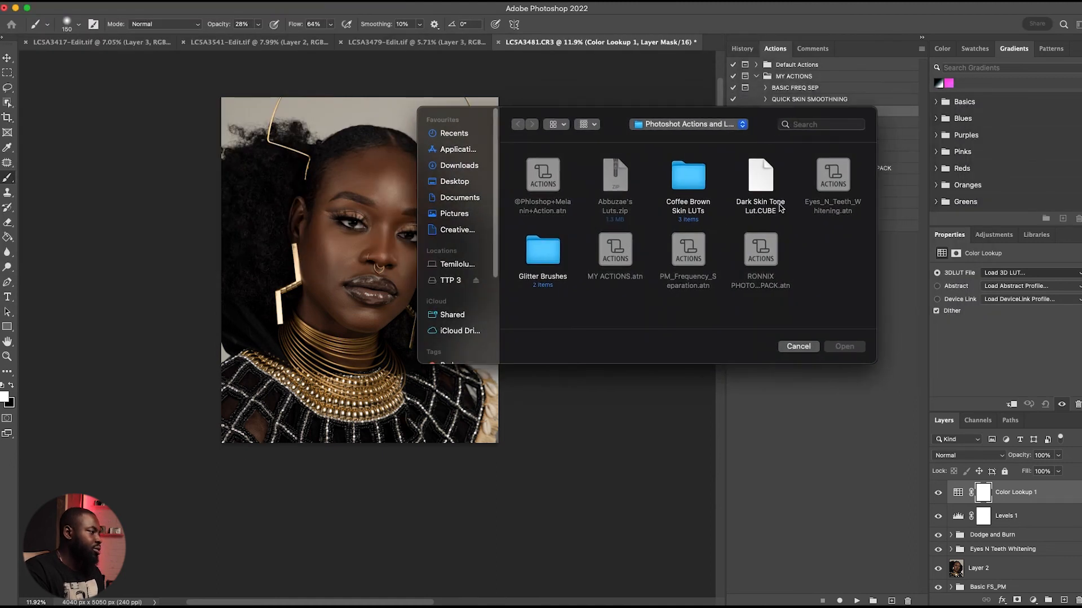
click(765, 178)
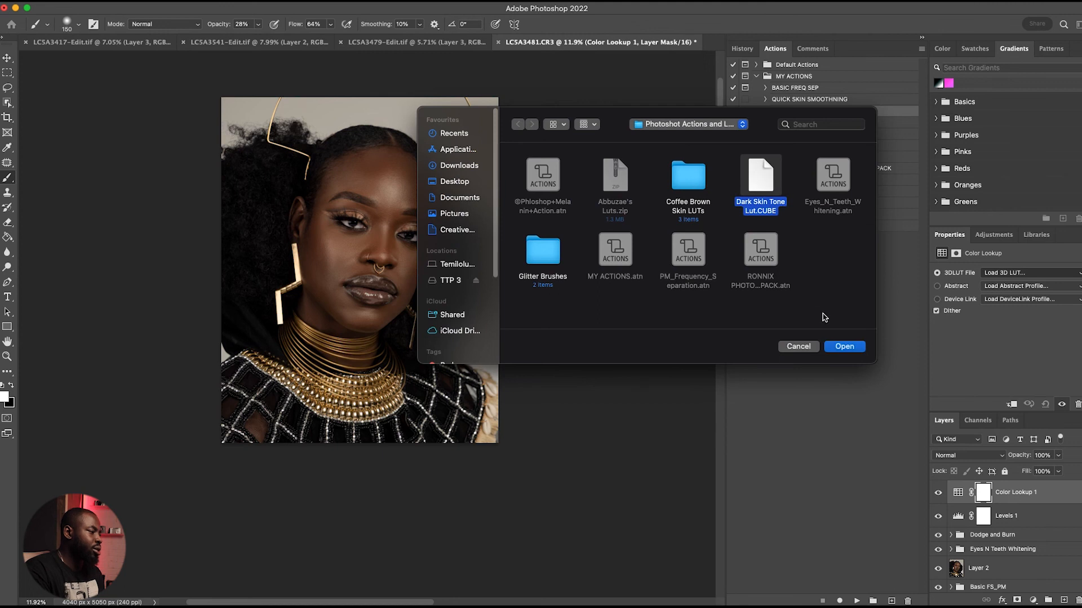
click(840, 347)
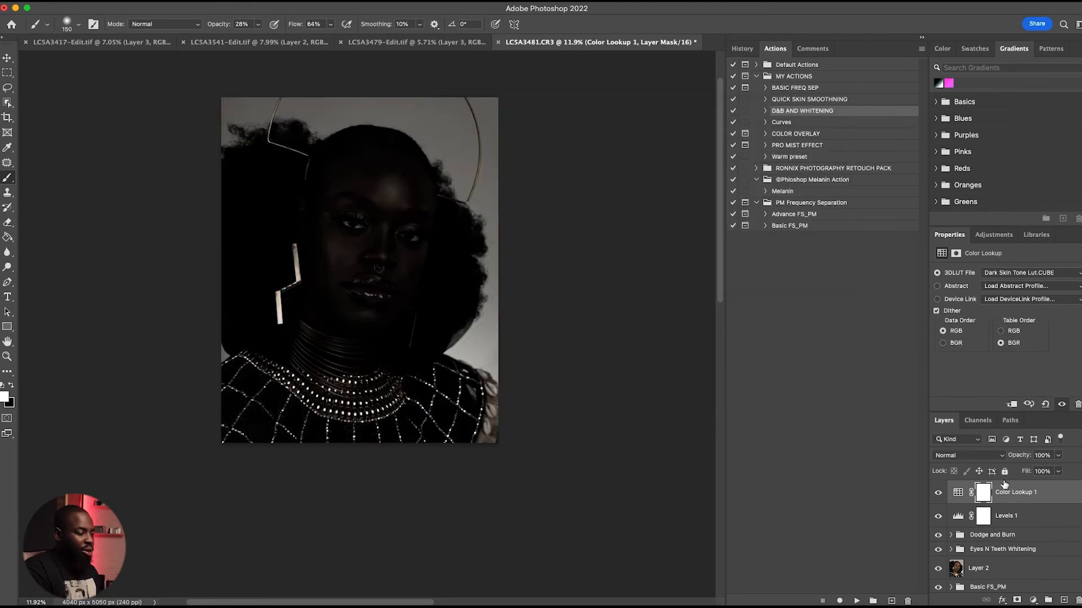
Reduce the Color Lookup layer's opacity to 11% and compare the portrait with the layer hidden and shown
click(1058, 456)
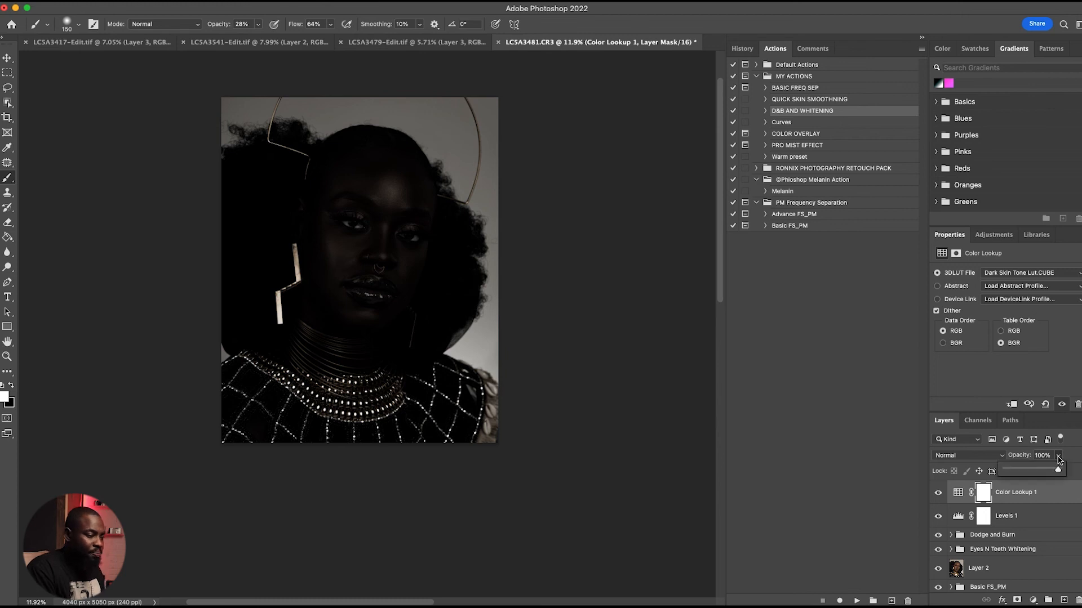
click(1013, 471)
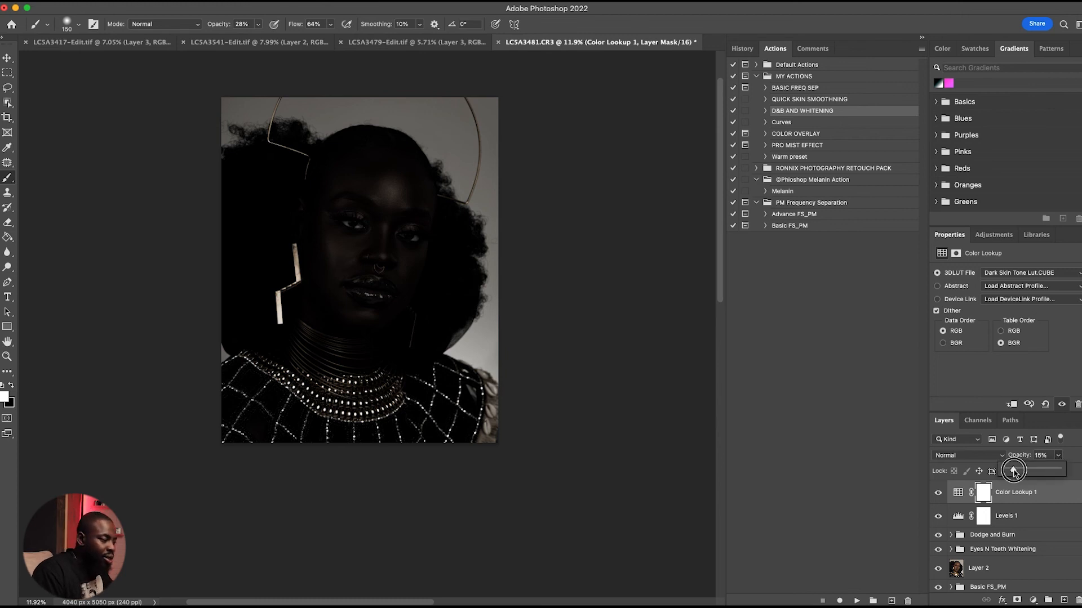
drag(1016, 467, 1013, 473)
click(939, 494)
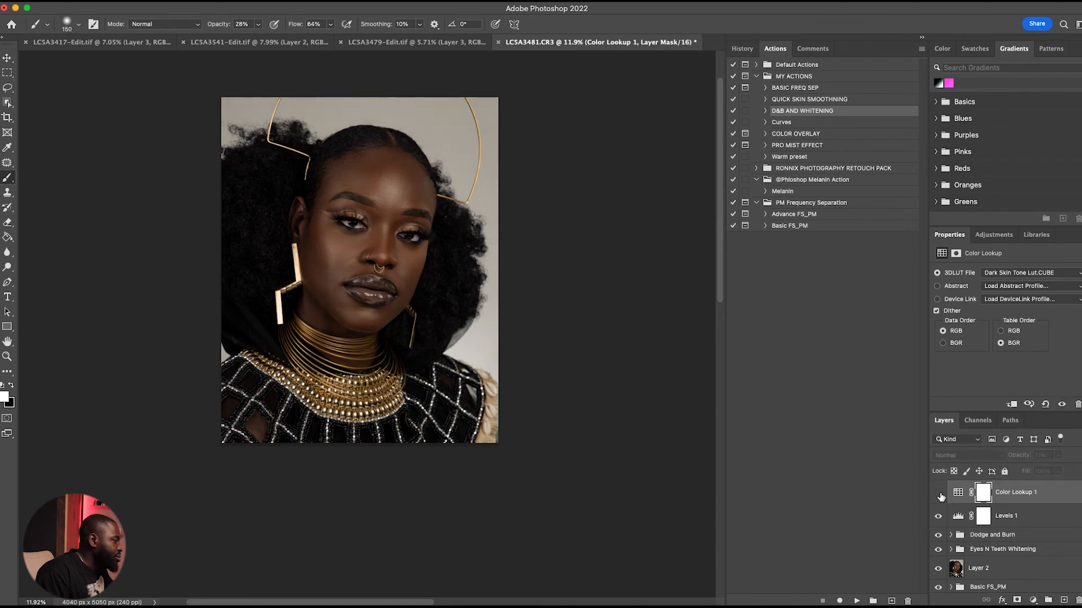
click(948, 493)
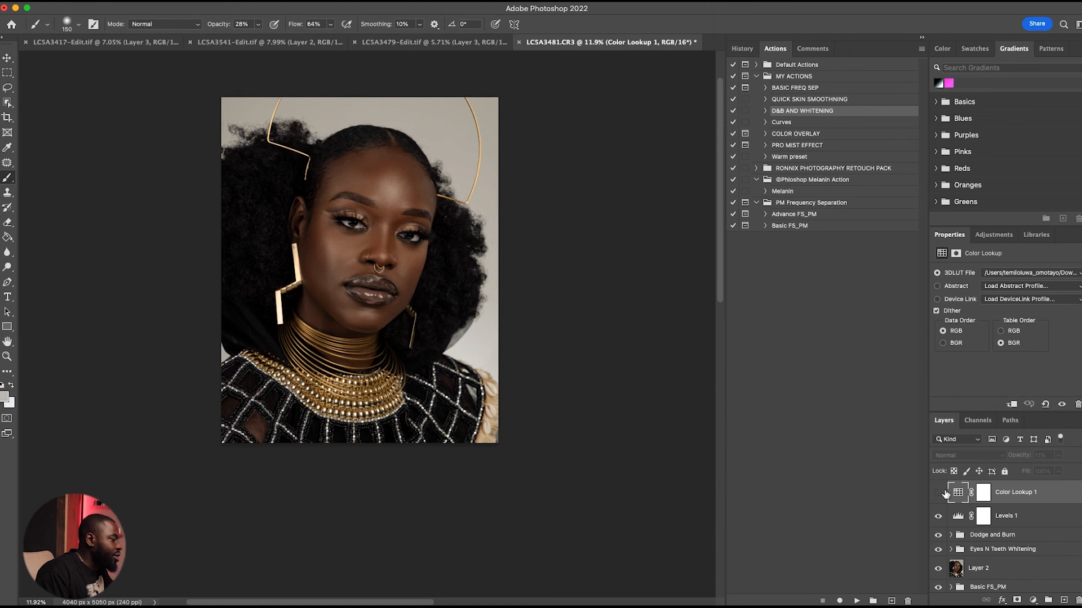
click(939, 493)
click(940, 494)
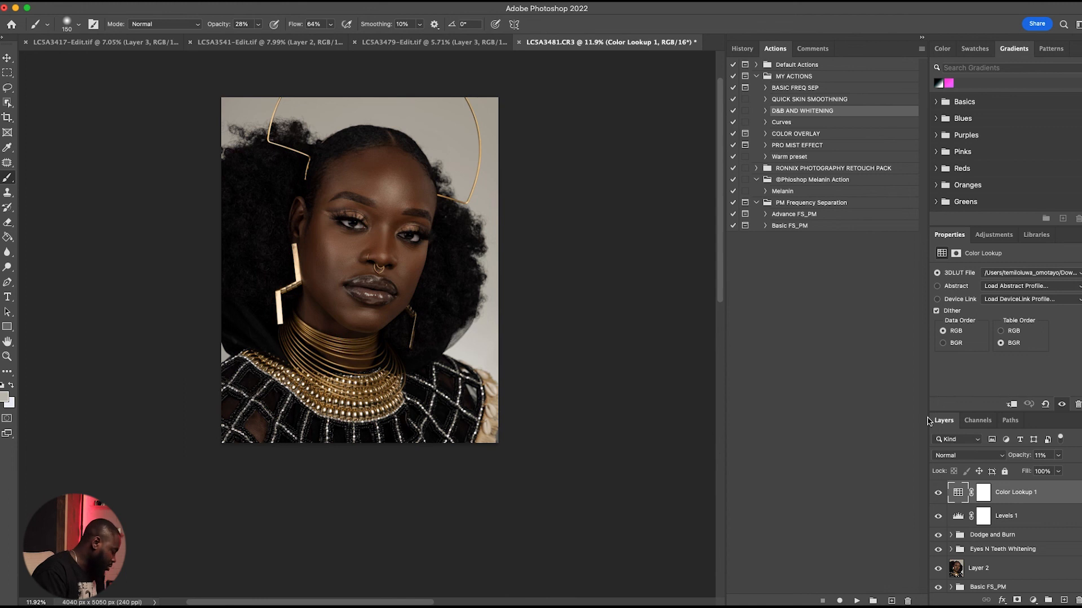
Save the retouched portrait, then switch to Lightroom Classic and enlarge its window to fill the screen
key(super+s)
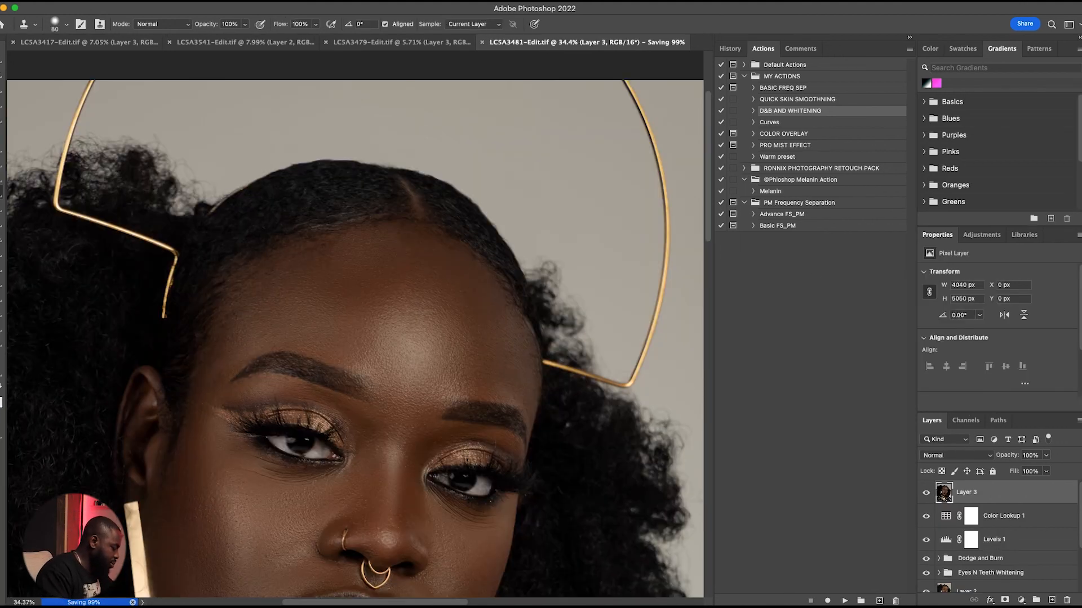
key(super+shift+a)
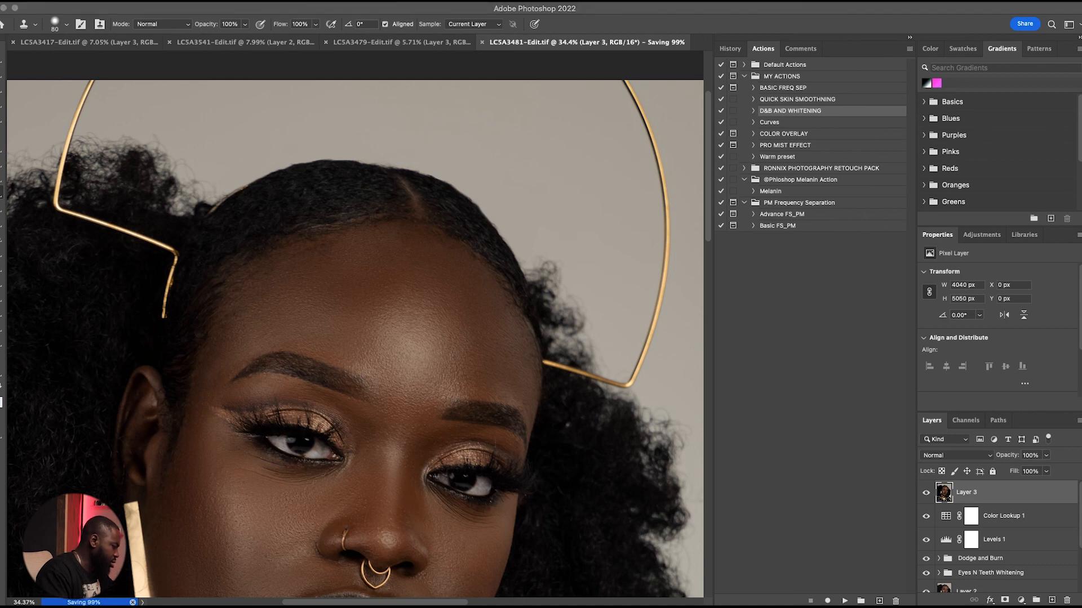
drag(0, 34, 511, 17)
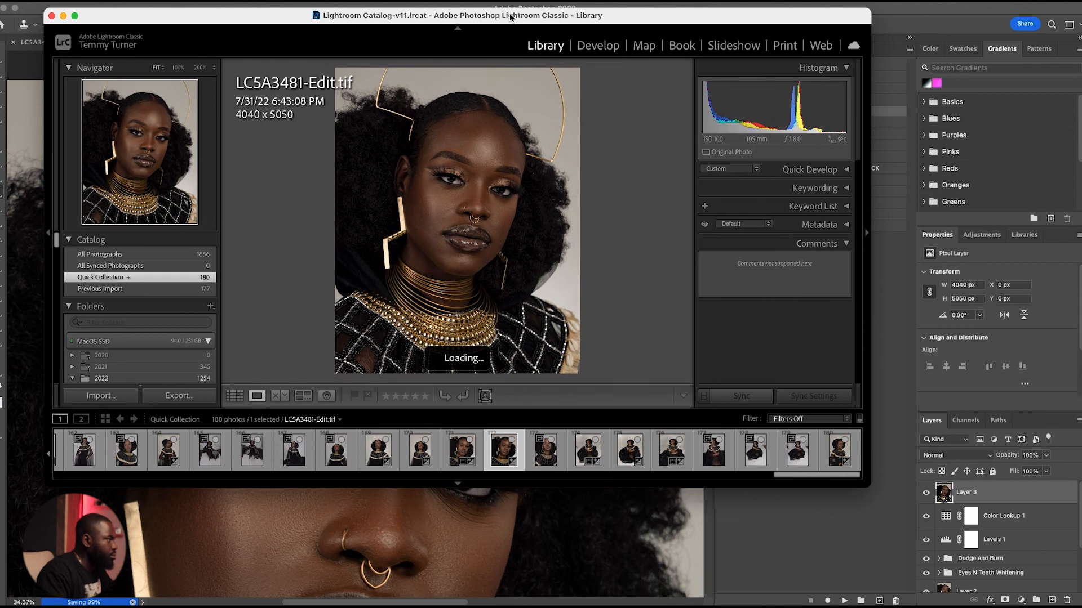
double_click(511, 17)
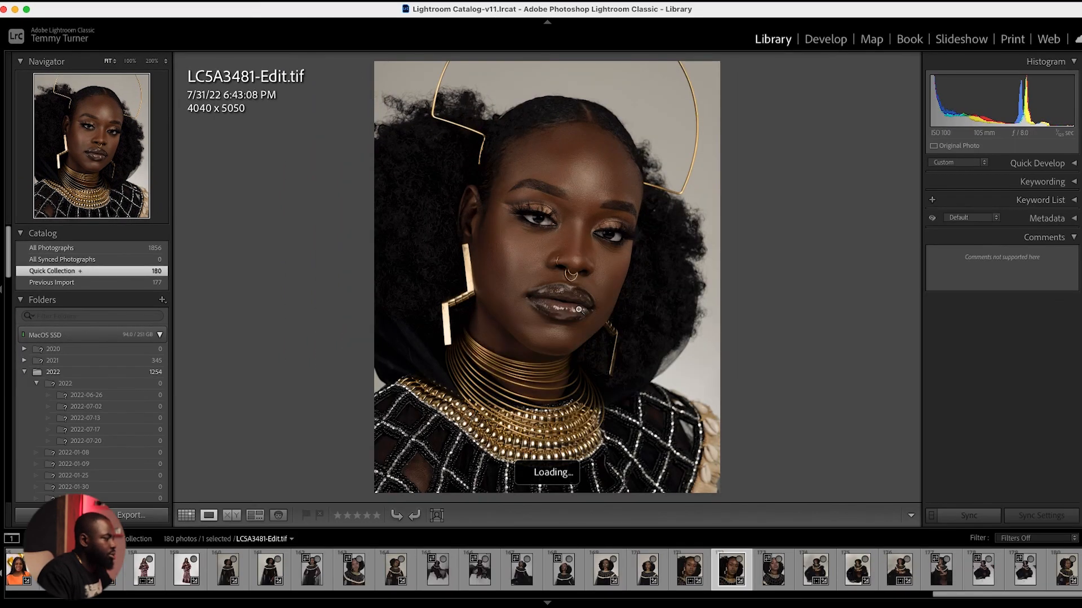
Inspect LC5A3481-Edit.tif up close in the Library and compare it with the neighbouring photos, including the original LC5A3481.CR3
click(567, 235)
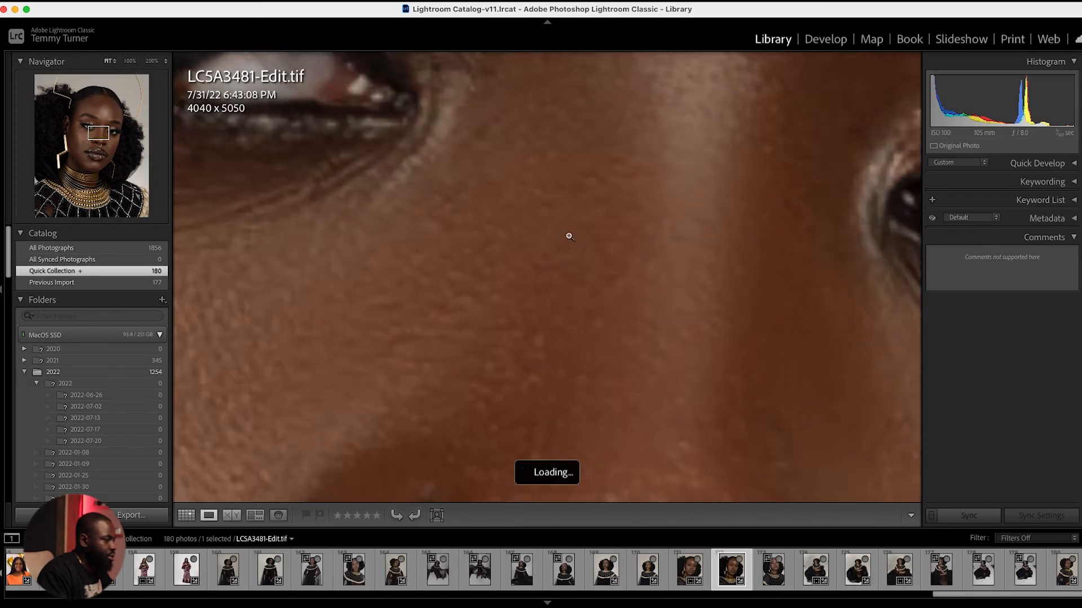
click(569, 236)
key(Right)
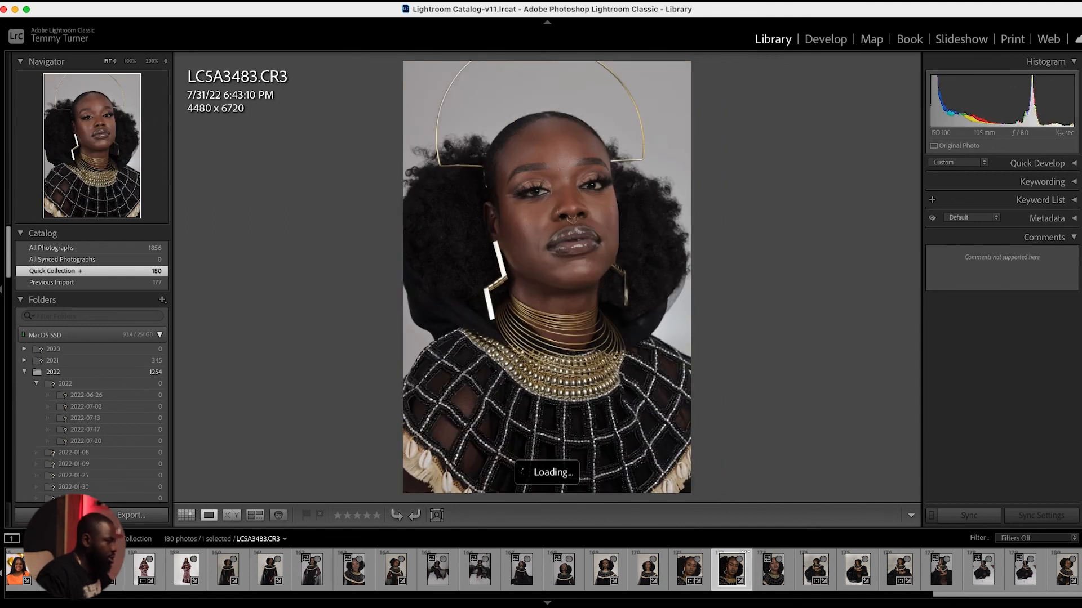
key(Left)
key(Left)
key(Right)
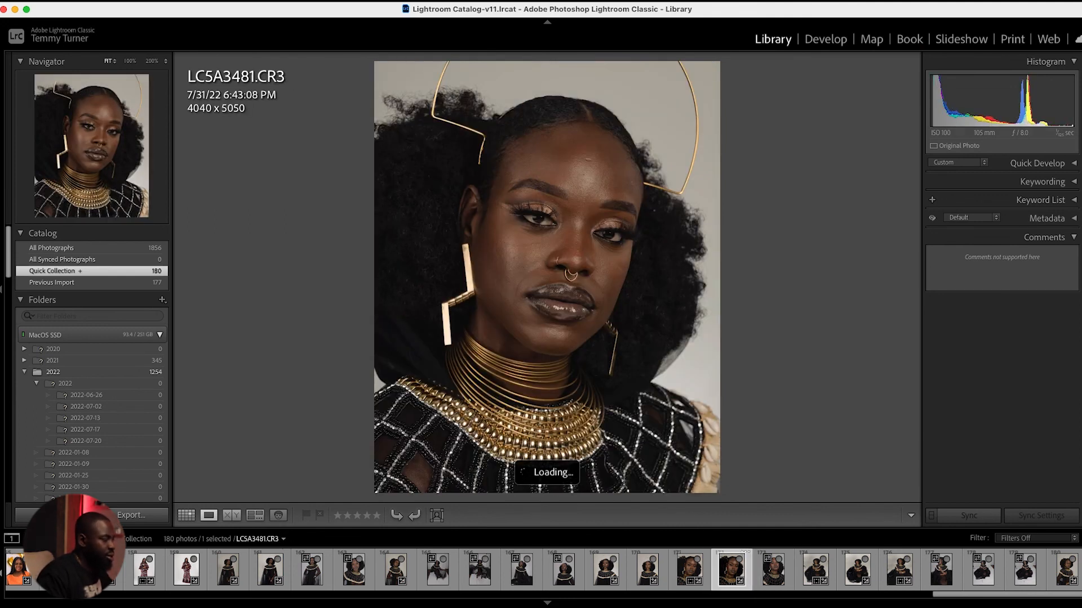